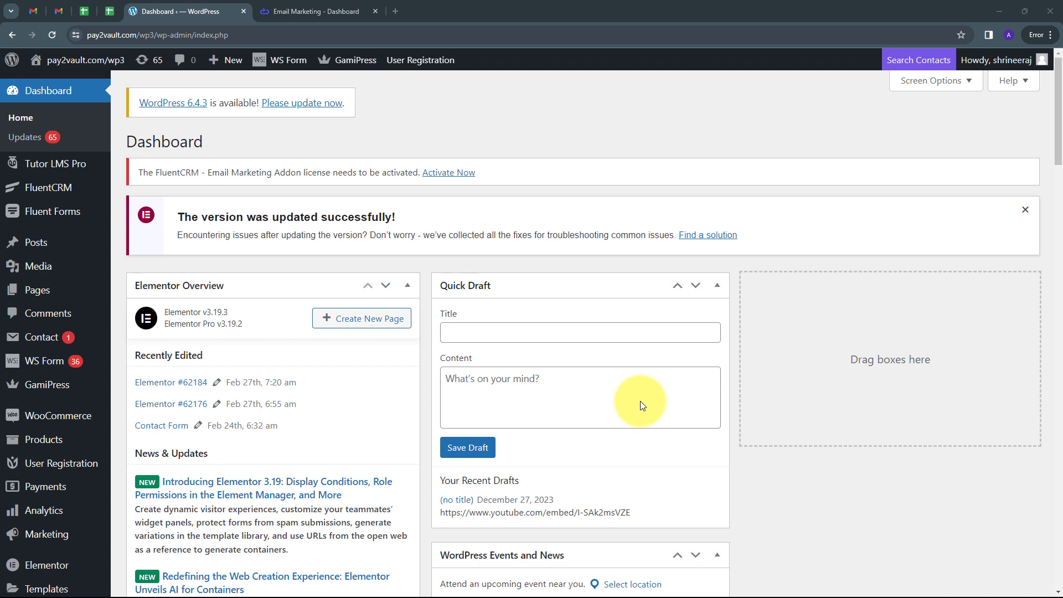
left_click(320, 11)
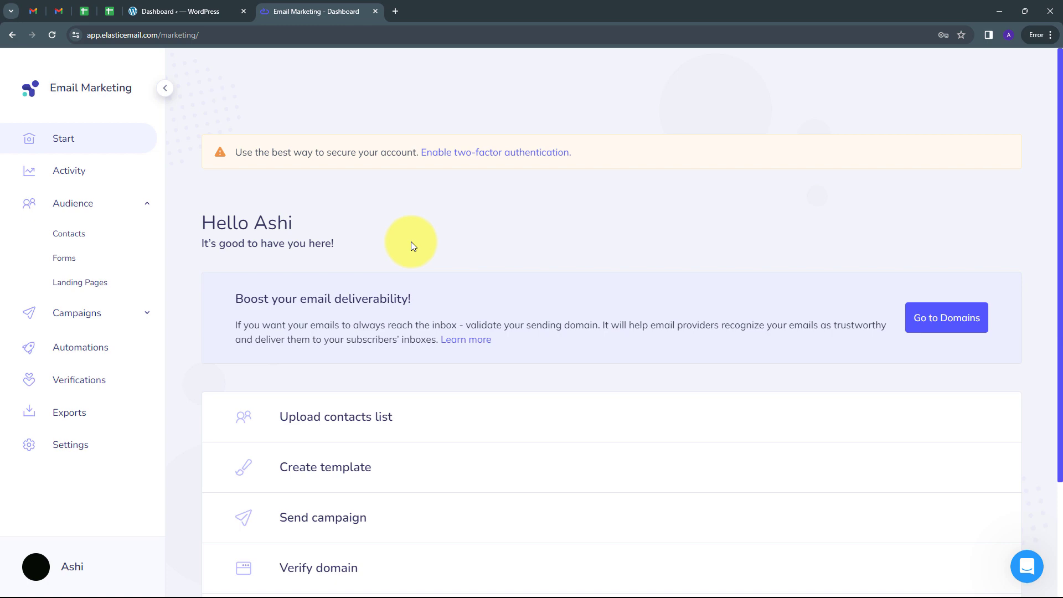
key("ctrl+shift+Tab")
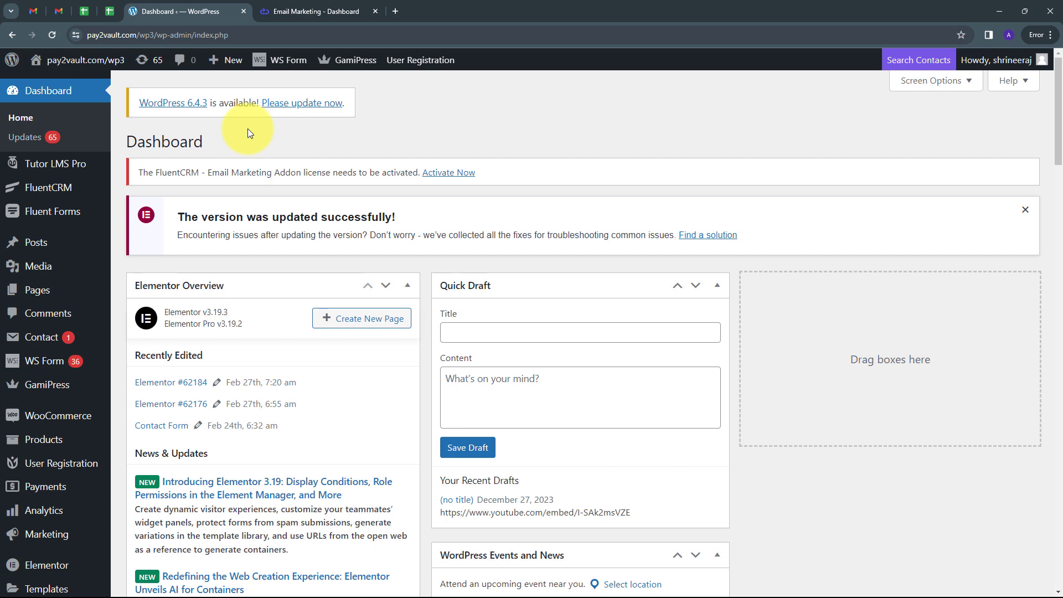
left_click(303, 12)
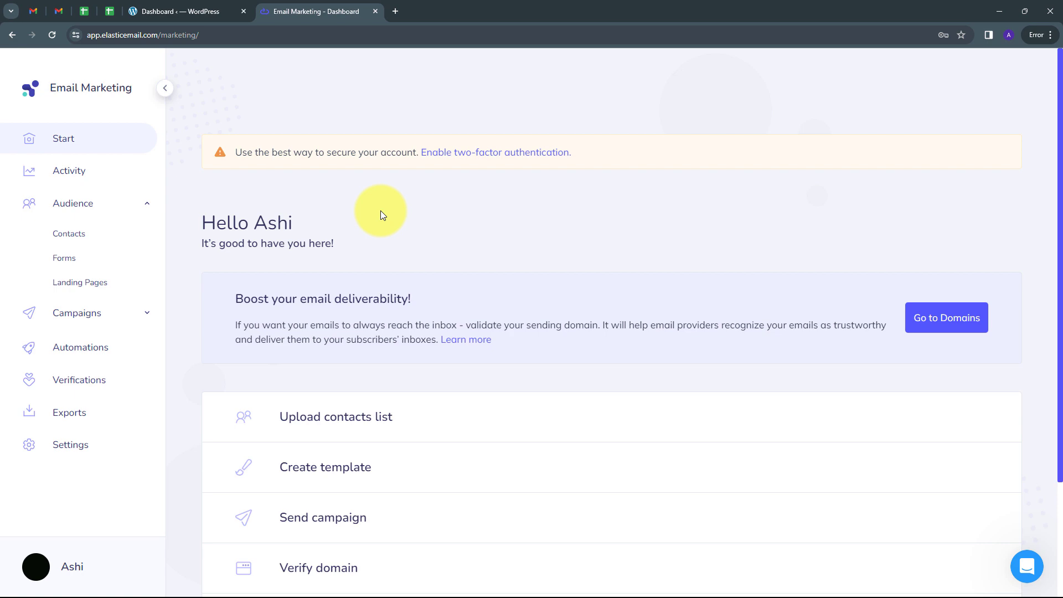
Step: Open pabbly.com in a new browser tab, sign in and access Pabbly Connect
left_click(392, 9)
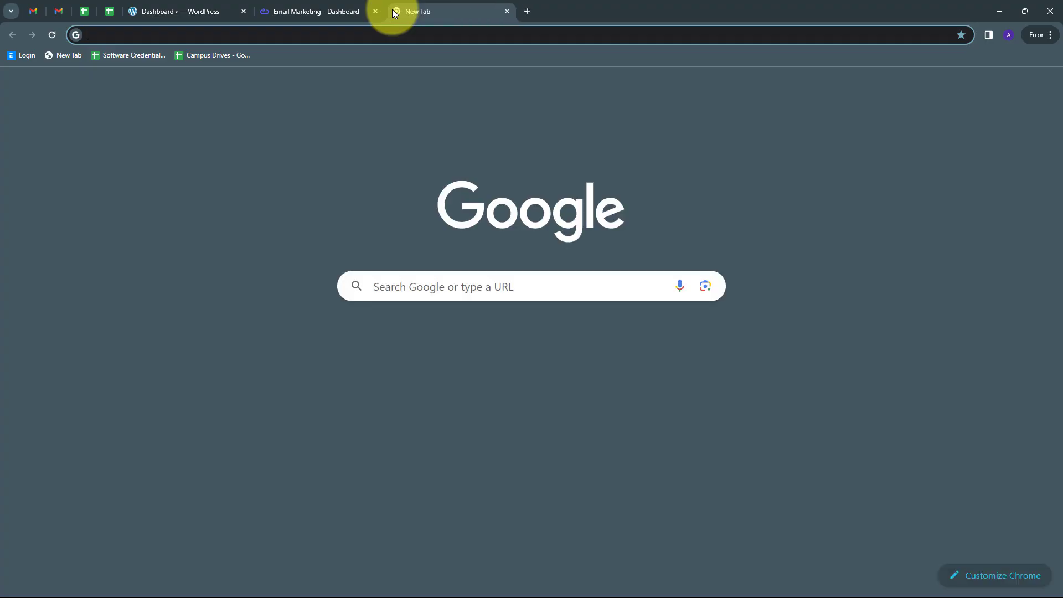
type("pabbly.com")
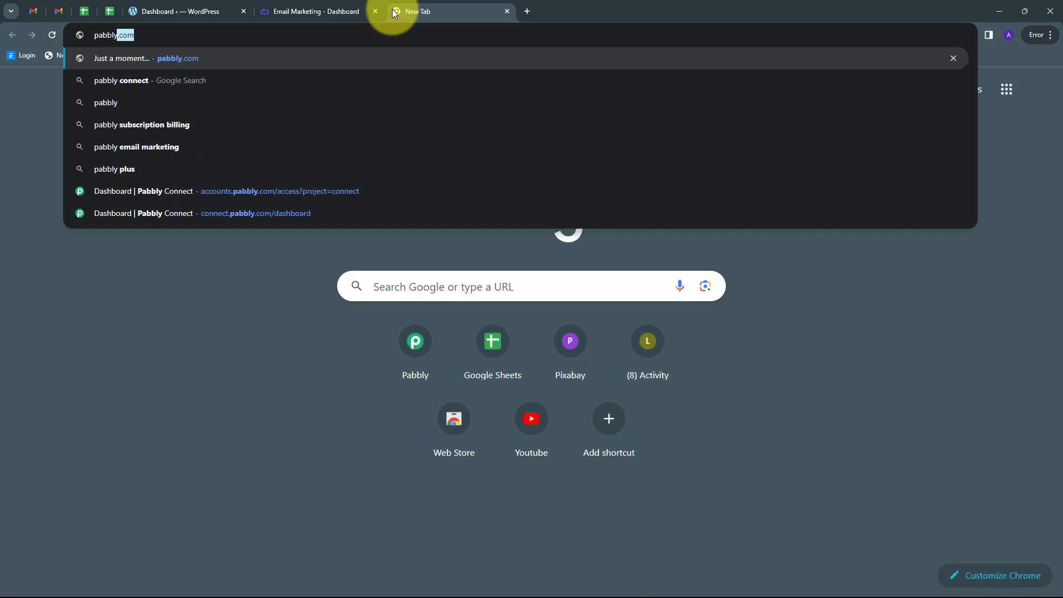
key("Return")
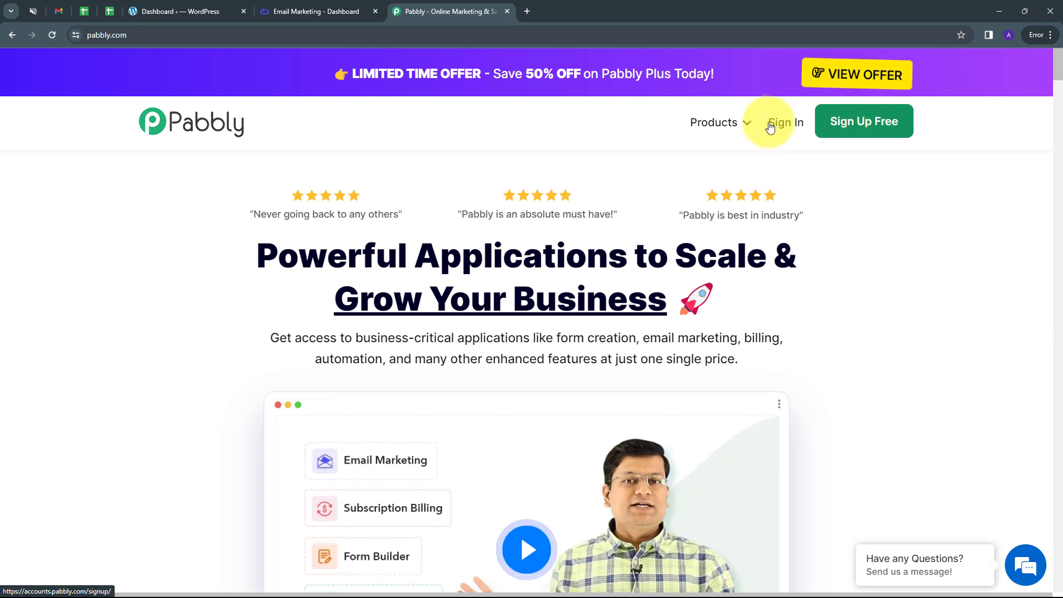
left_click(787, 126)
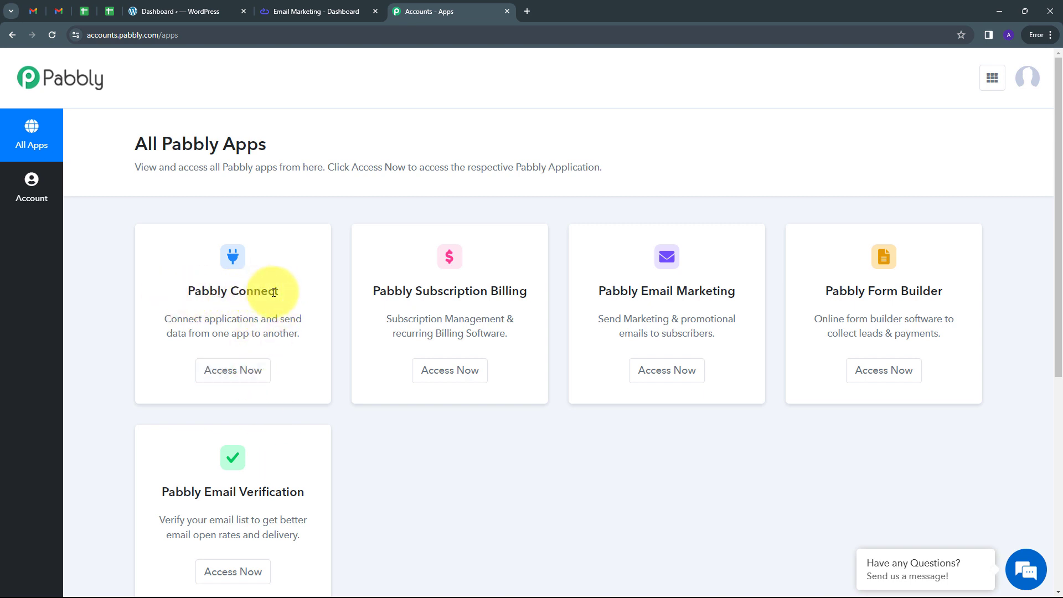
left_click(227, 377)
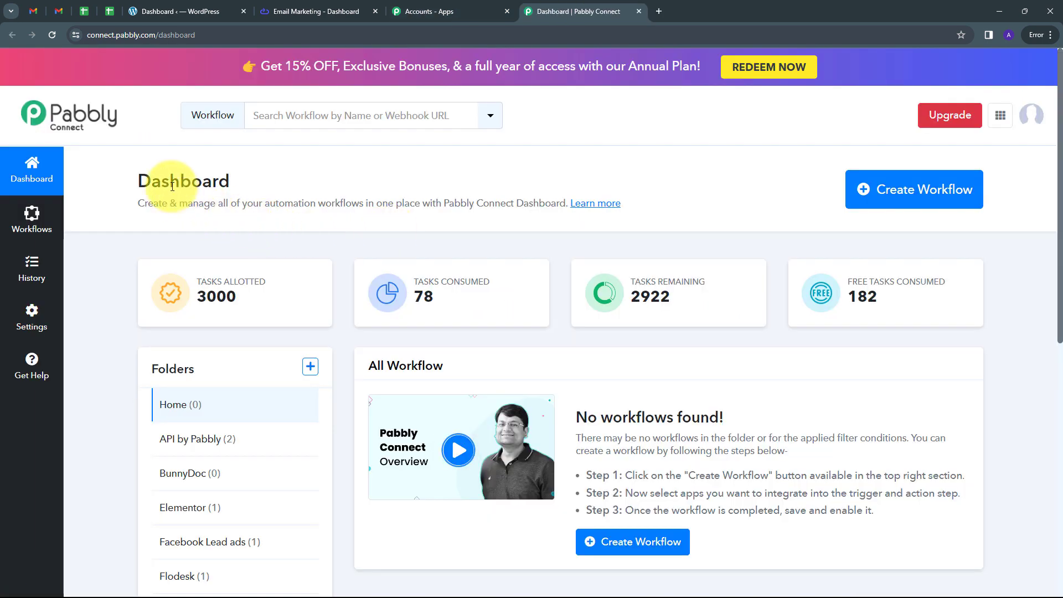
Step: Create a workflow named "Create Elastic Email contacts for WordPress User" in the Home folder
scroll(509, 361, "down", 1)
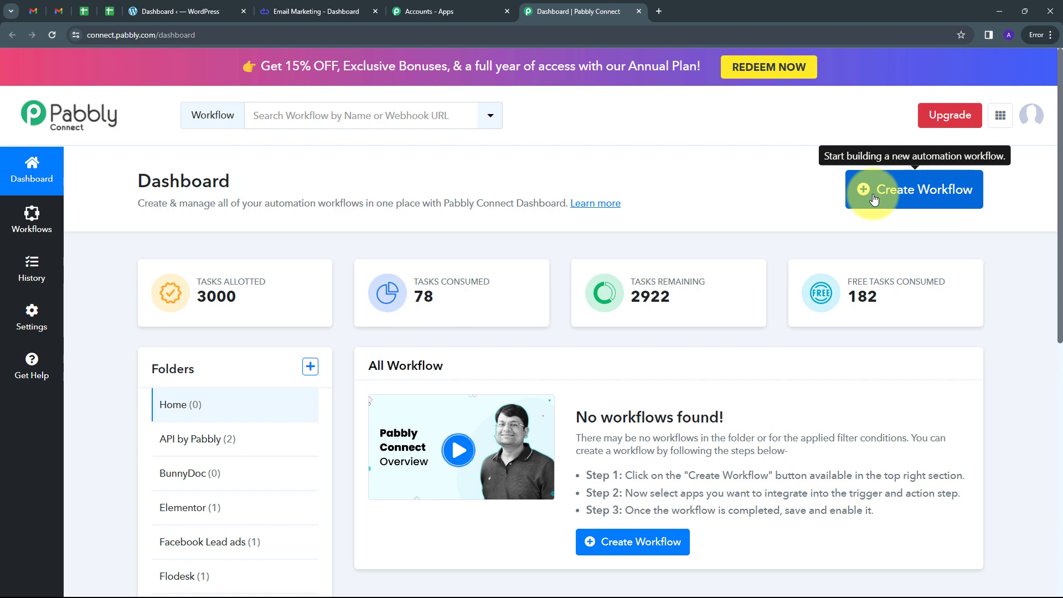
left_click(873, 199)
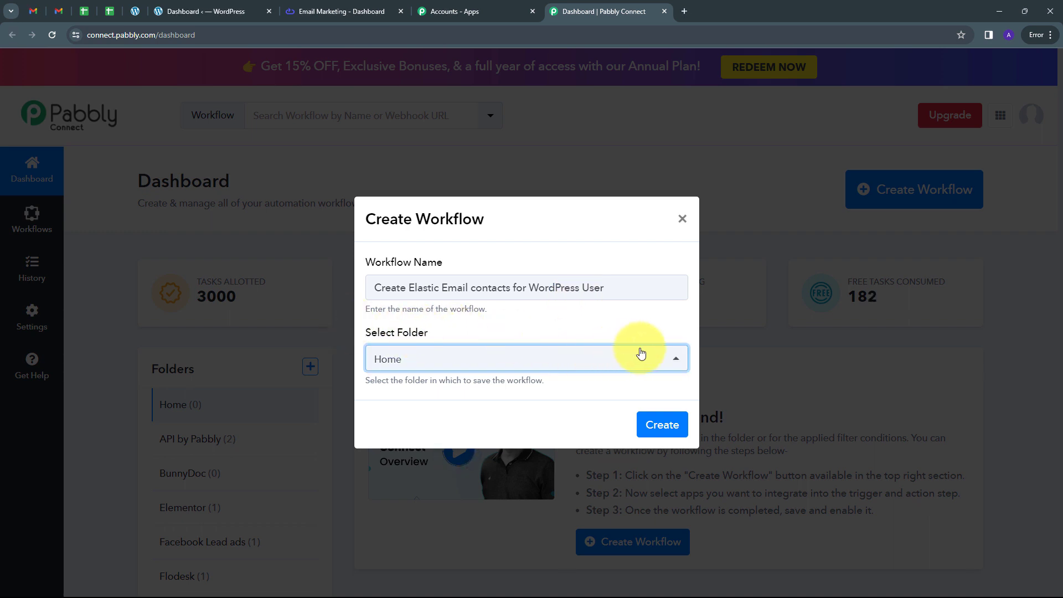
left_click(517, 360)
scroll(526, 257, "down", 2)
scroll(526, 253, "down", 1)
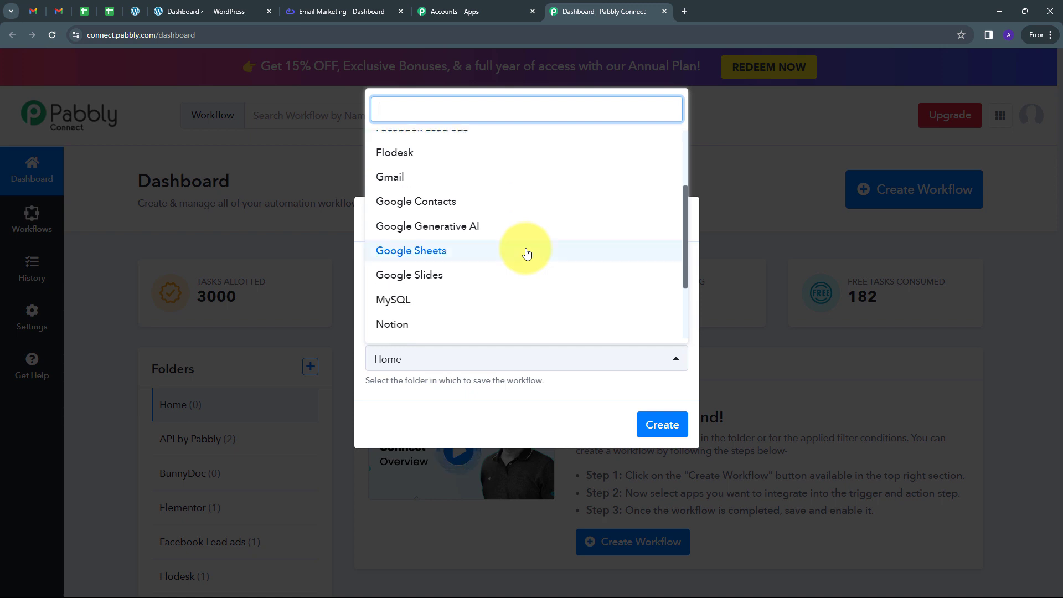
scroll(527, 253, "up", 3)
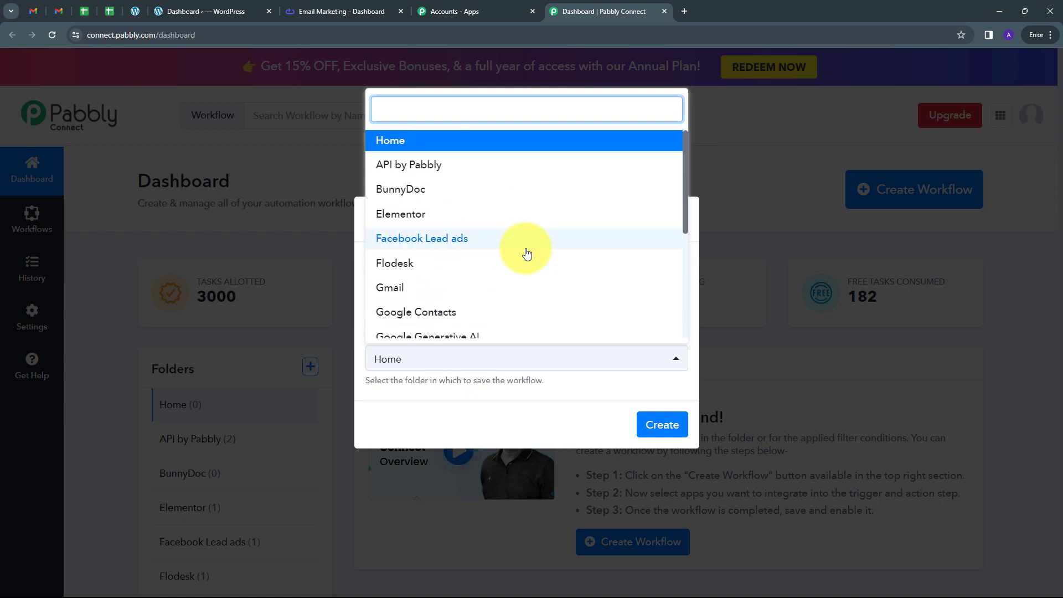
left_click(411, 146)
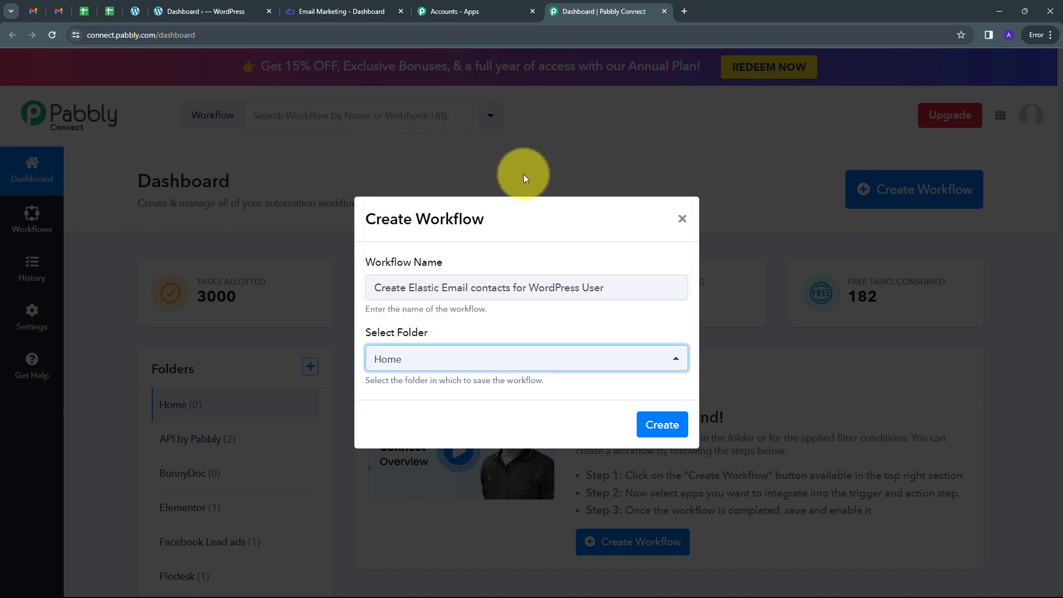
left_click(662, 427)
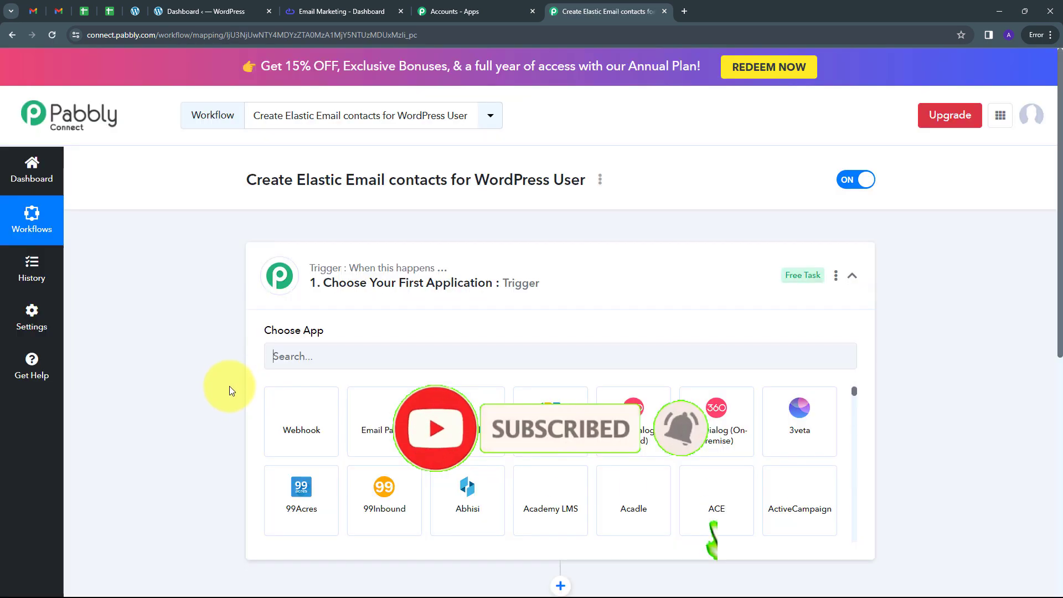
Step: Set the workflow's trigger application to WordPress with the User Registers event
scroll(195, 283, "down", 2)
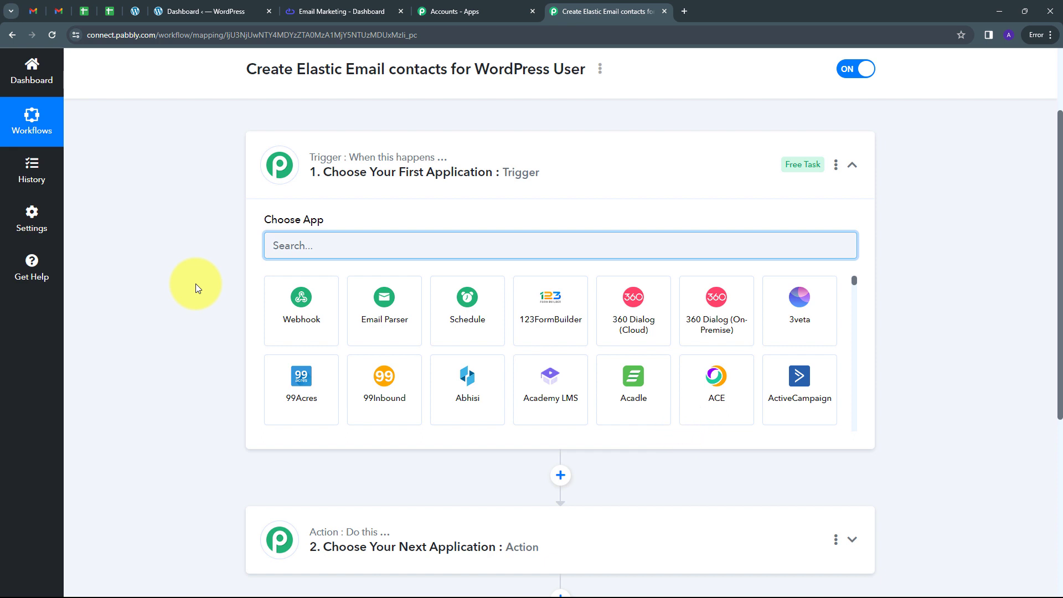
scroll(195, 283, "down", 1)
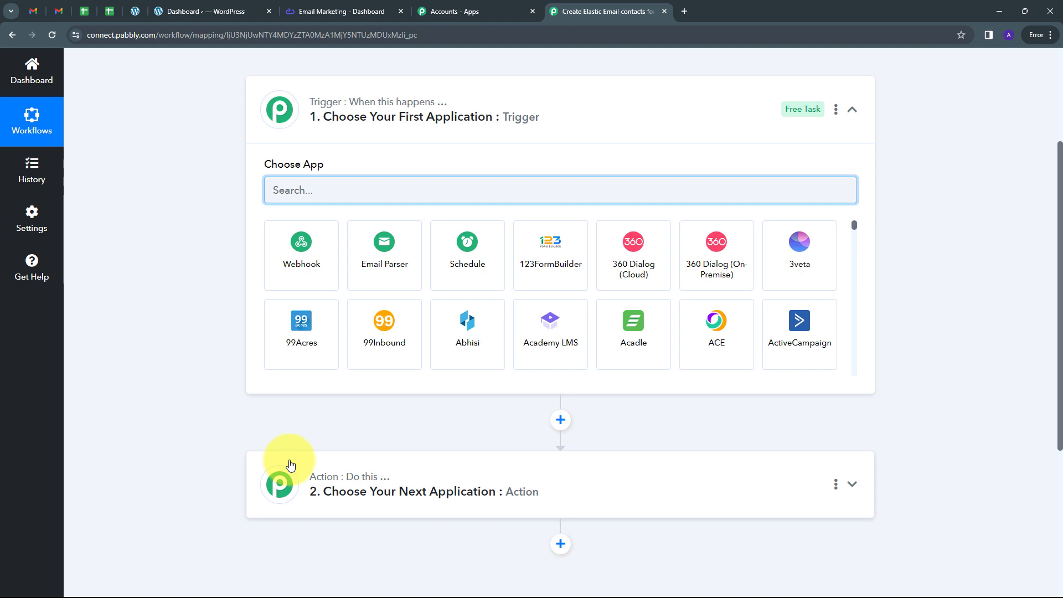
mouse_move(315, 109)
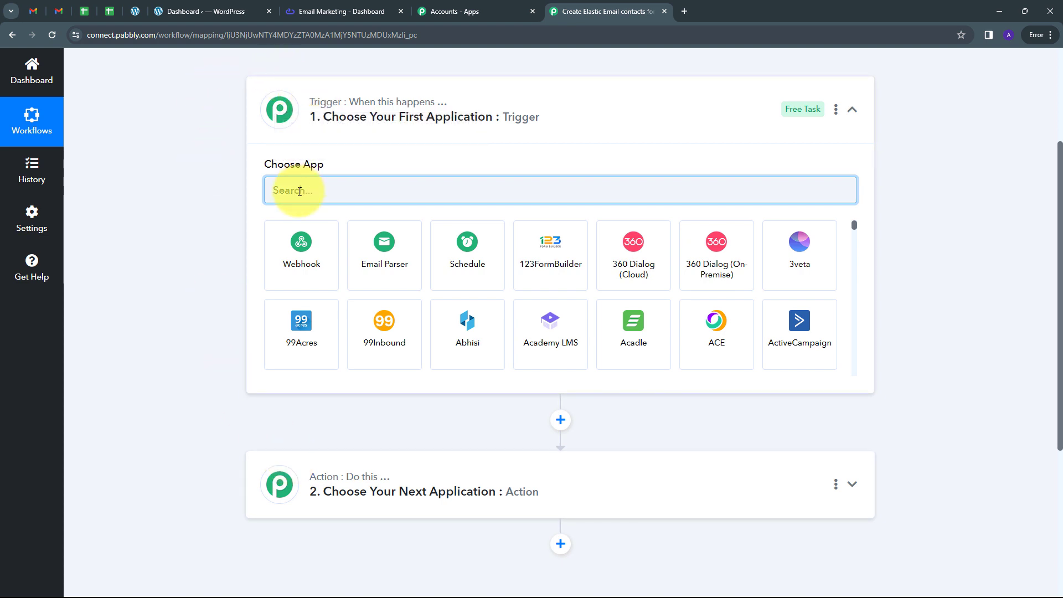
type("Wordpress")
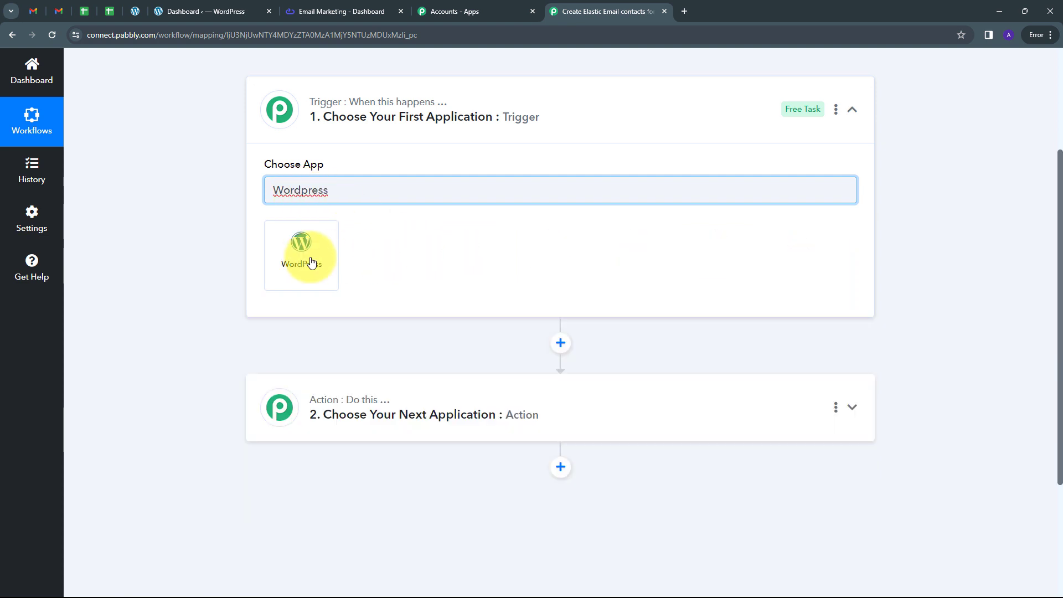
left_click(312, 263)
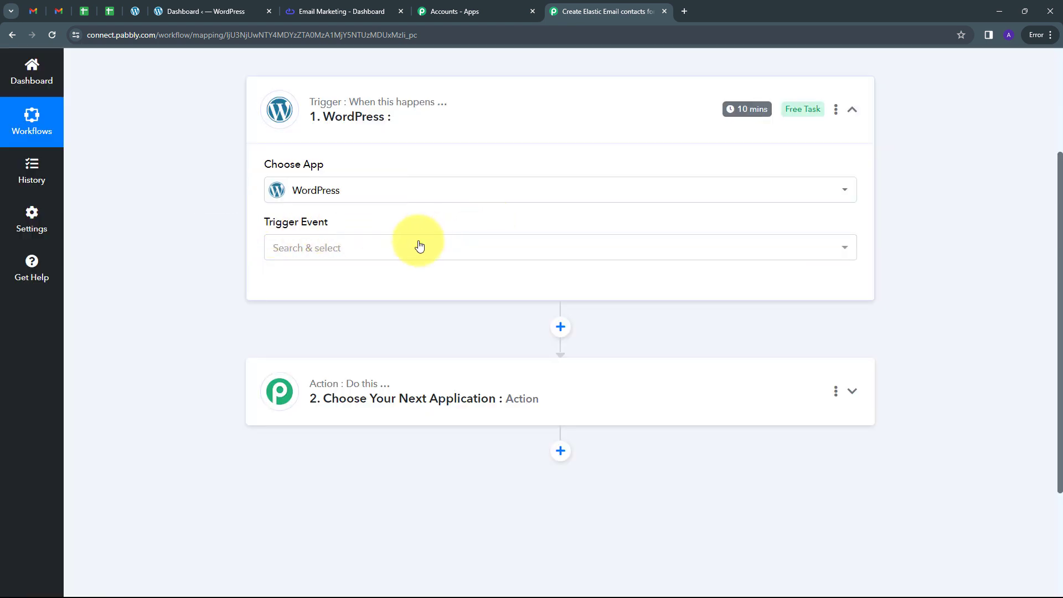
left_click(421, 247)
scroll(321, 487, "down", 2)
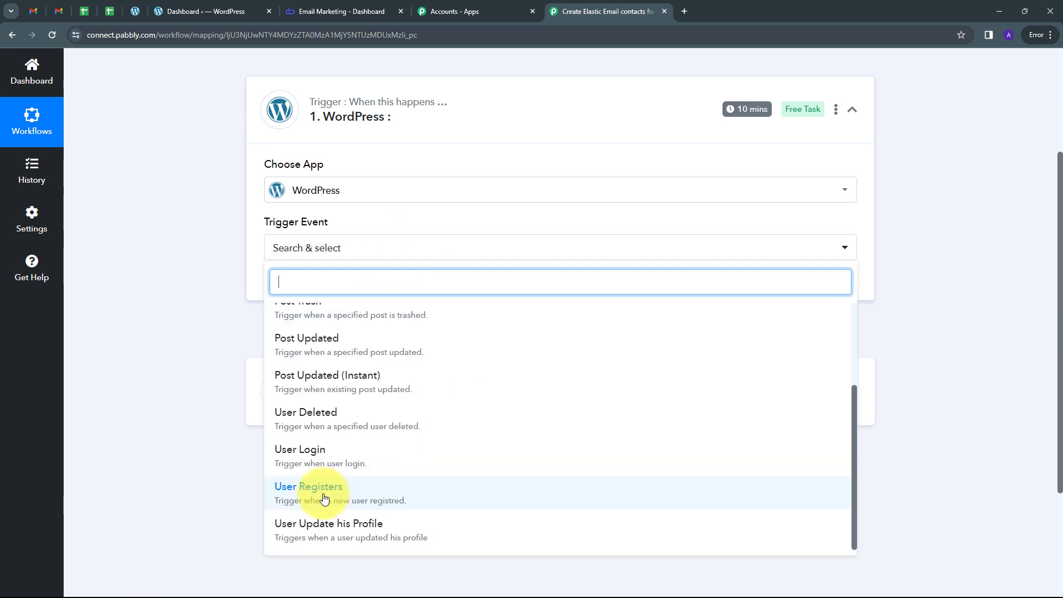
left_click(324, 498)
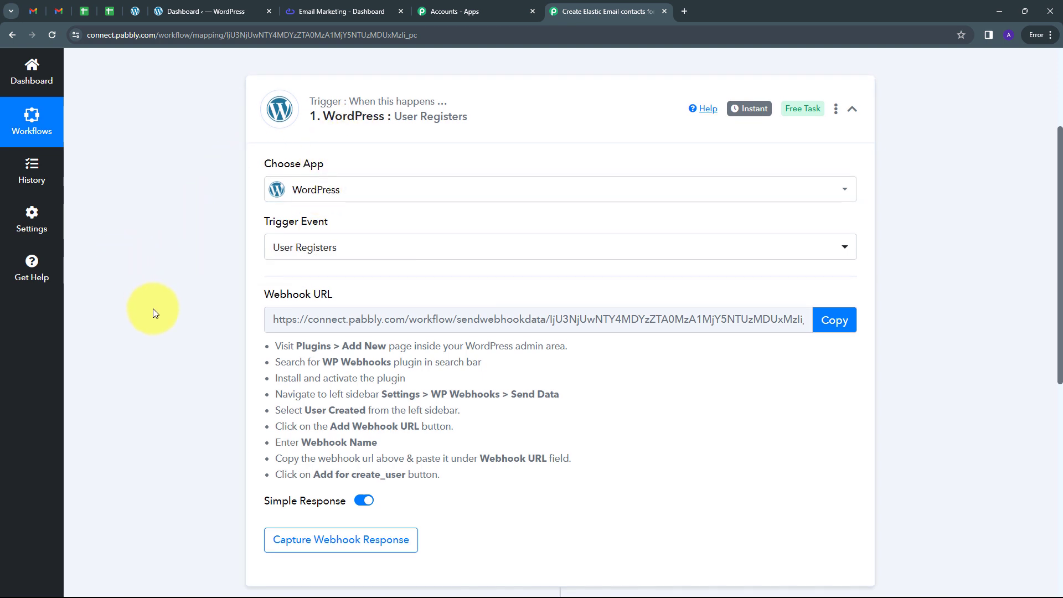
Step: Review the WordPress trigger's setup instructions and copy its webhook URL
scroll(272, 296, "down", 1)
left_click_drag(277, 286, 652, 423)
left_click(560, 356)
scroll(376, 166, "up", 1)
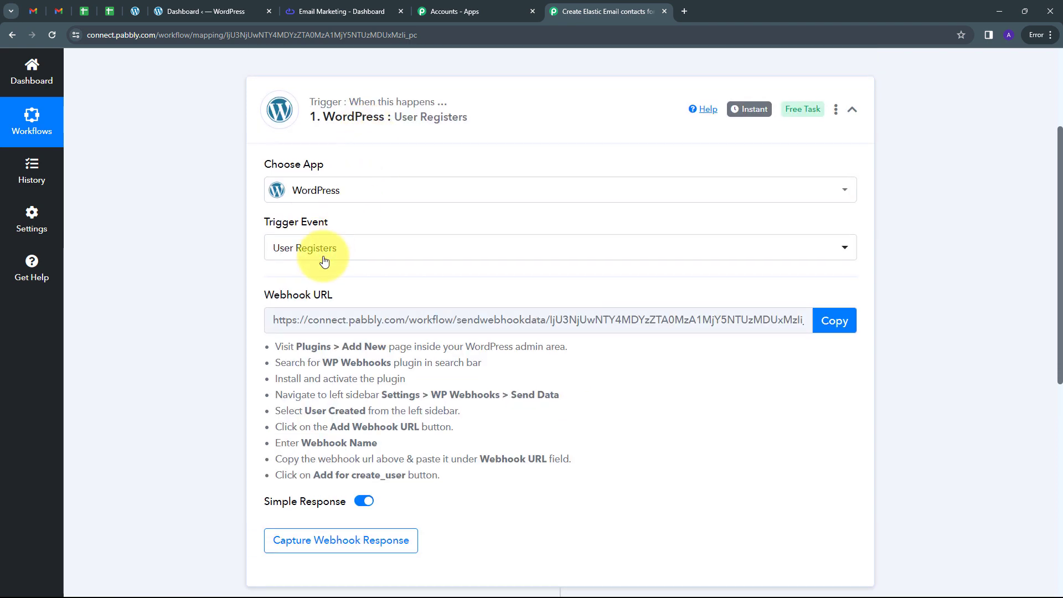
left_click(828, 322)
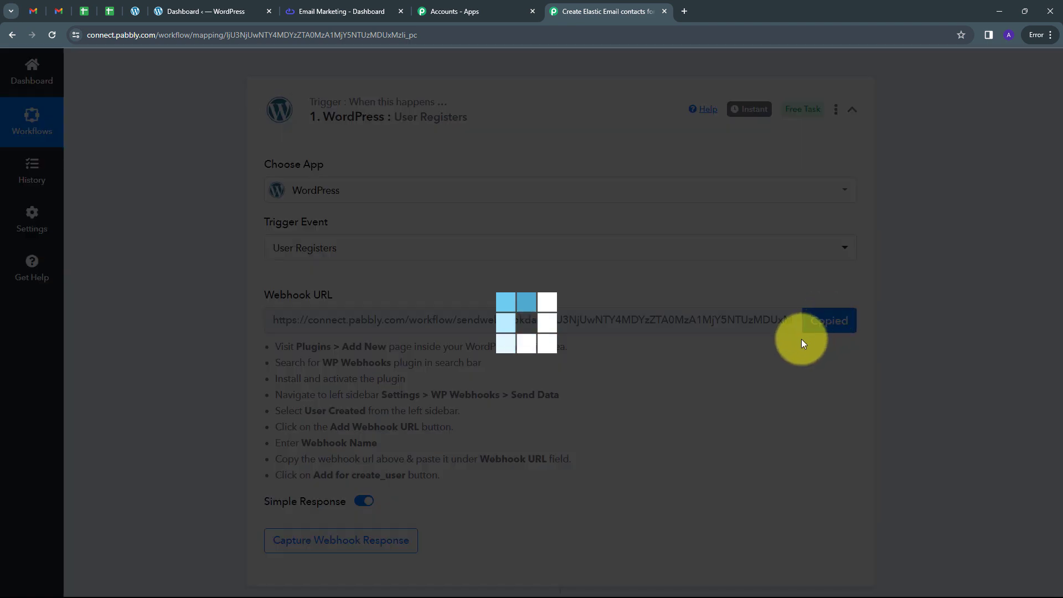
Step: Switch to the WordPress admin site and search the new plugins for "Wp Webhooks"
left_click(227, 11)
mouse_move(43, 457)
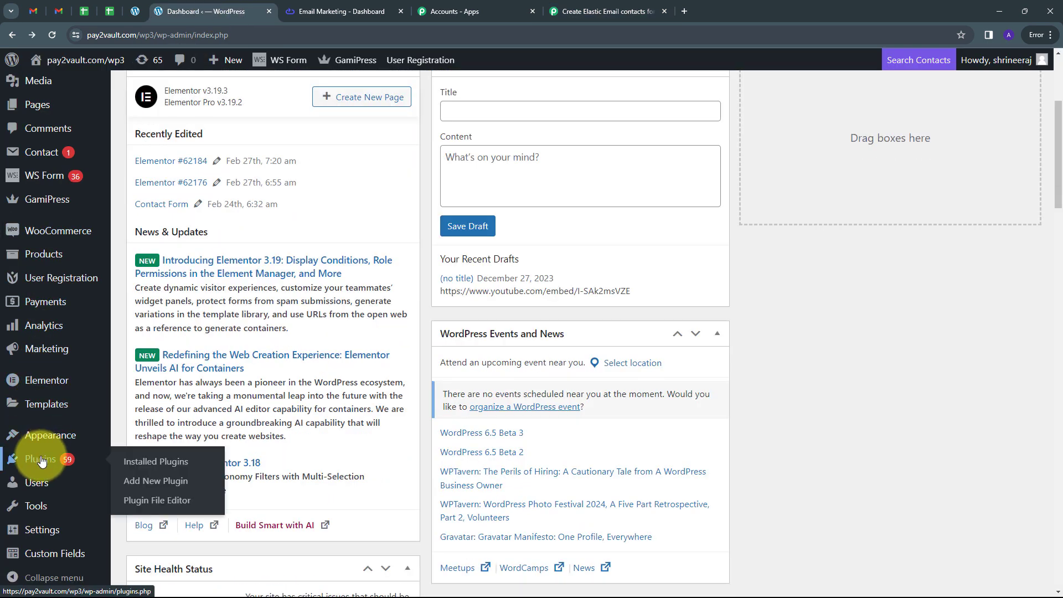
left_click(147, 481)
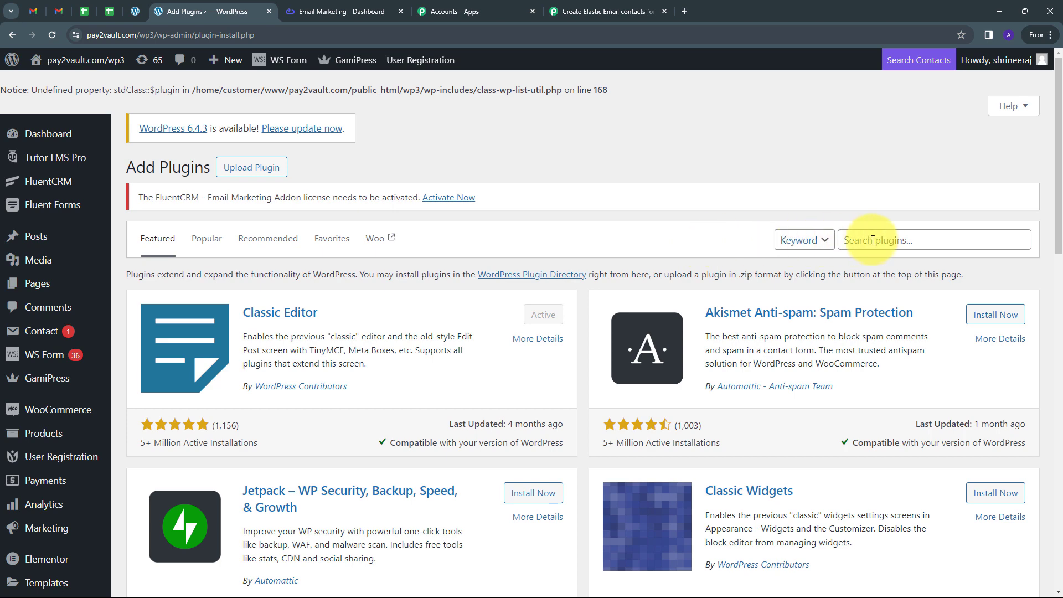
left_click(873, 239)
type("W")
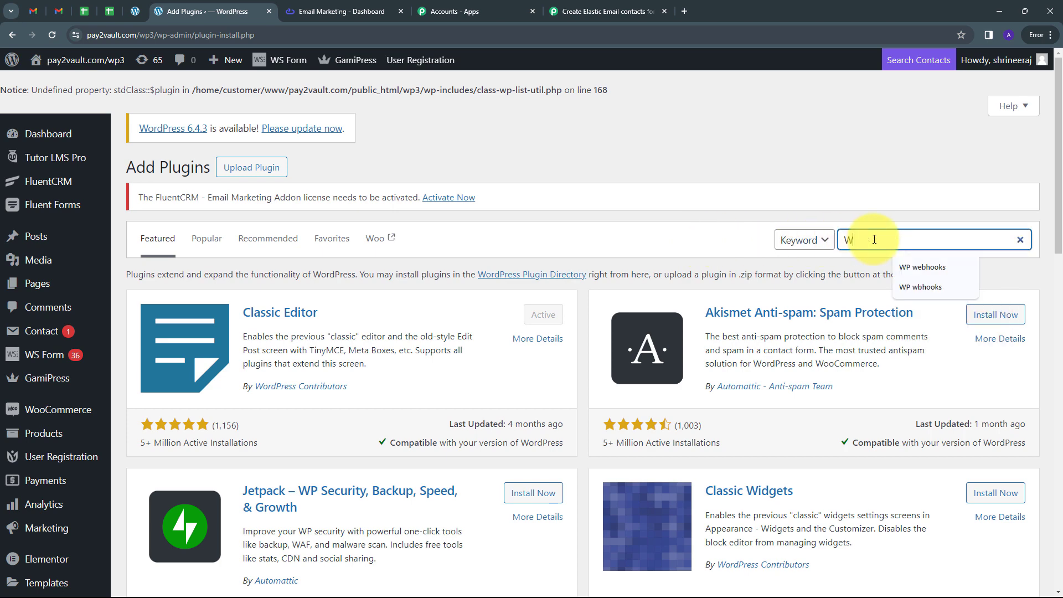
type("p Webhooks")
scroll(857, 293, "down", 1)
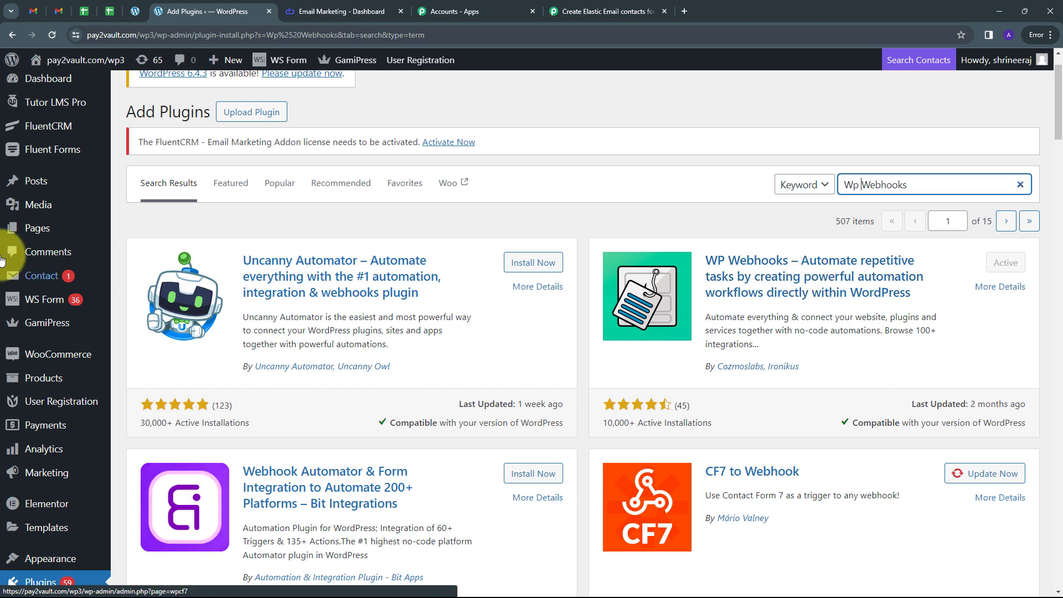
Step: Open the Send Data page in the WP Webhooks settings
mouse_move(44, 283)
scroll(39, 280, "down", 6)
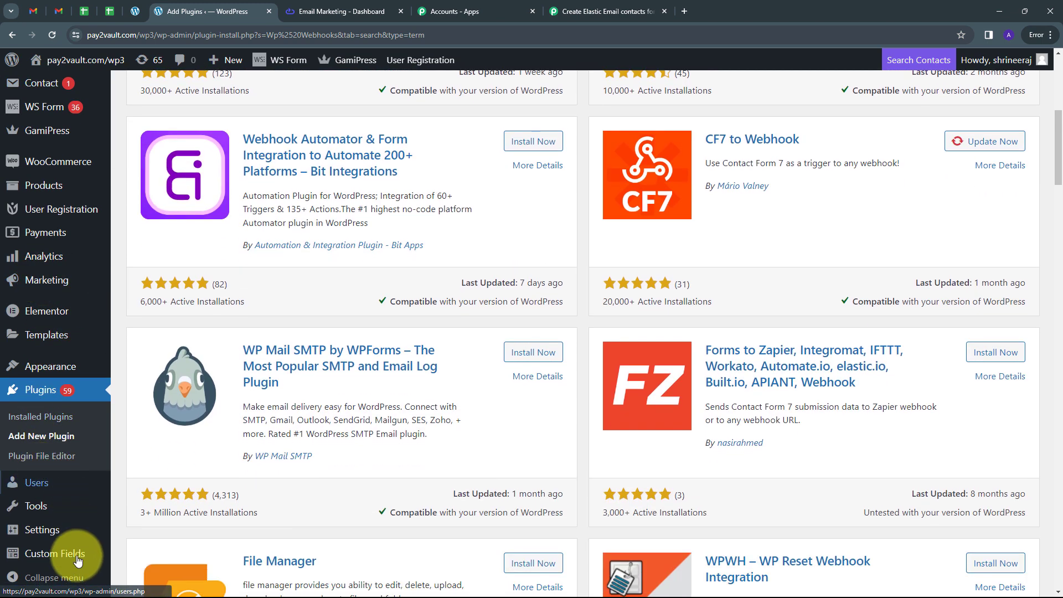
mouse_move(43, 529)
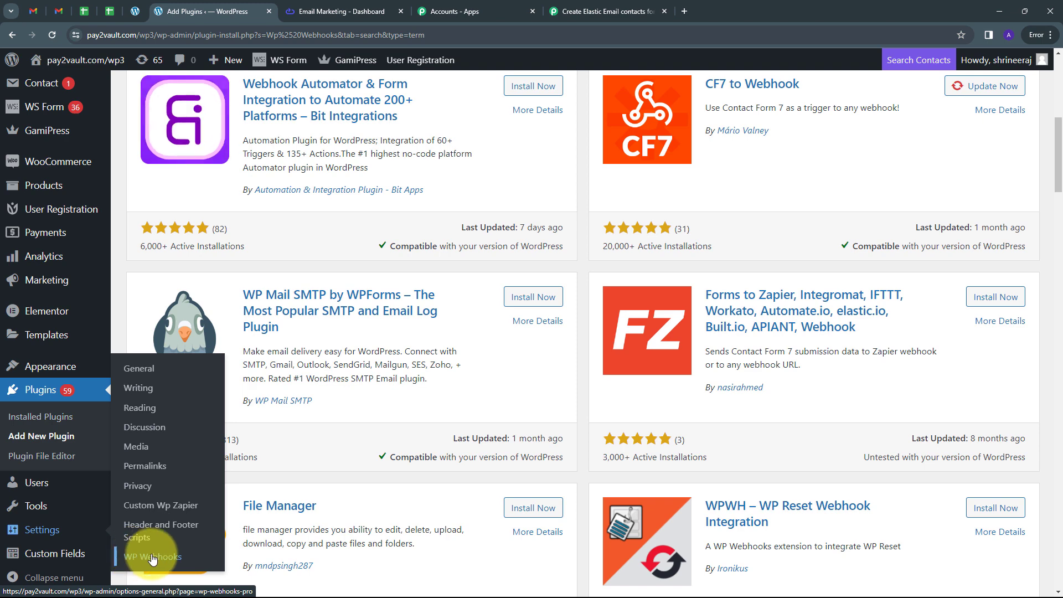
left_click(152, 558)
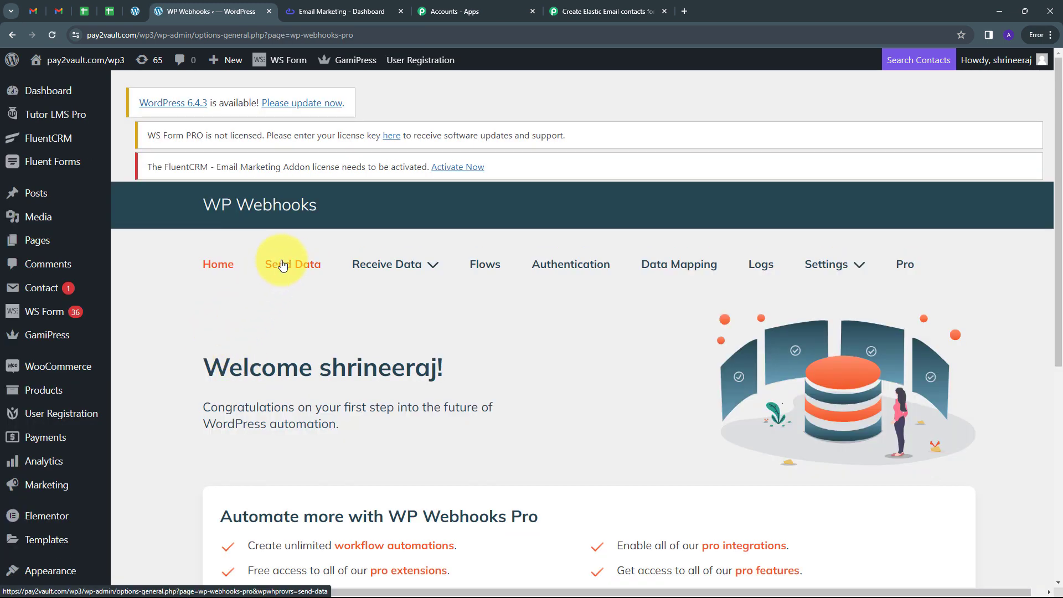
left_click(286, 266)
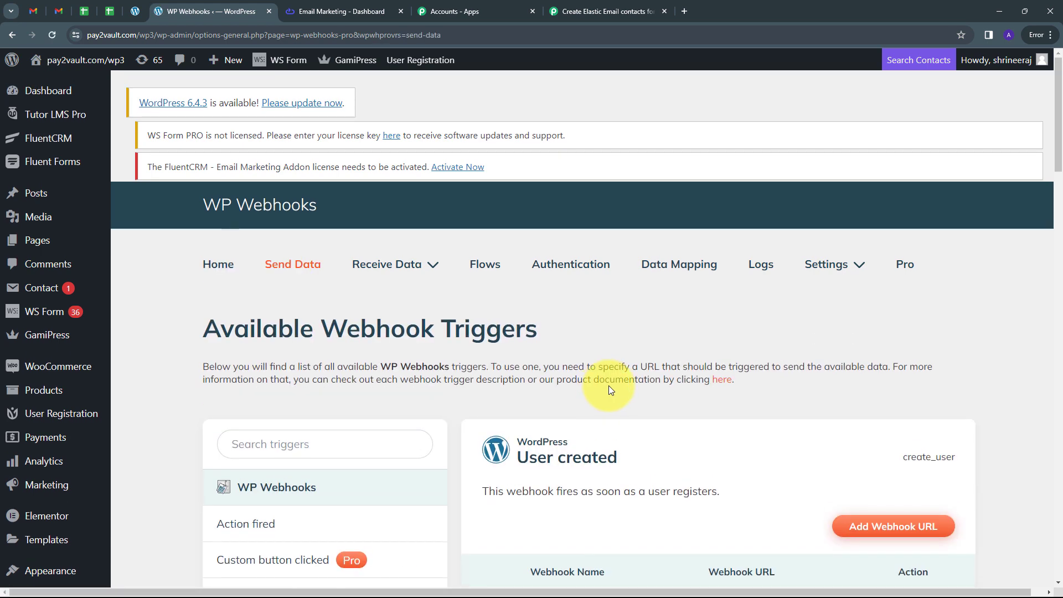
Step: Add a webhook named "Testing" to the User created trigger, using the copied Pabbly Connect webhook URL
scroll(608, 385, "down", 2)
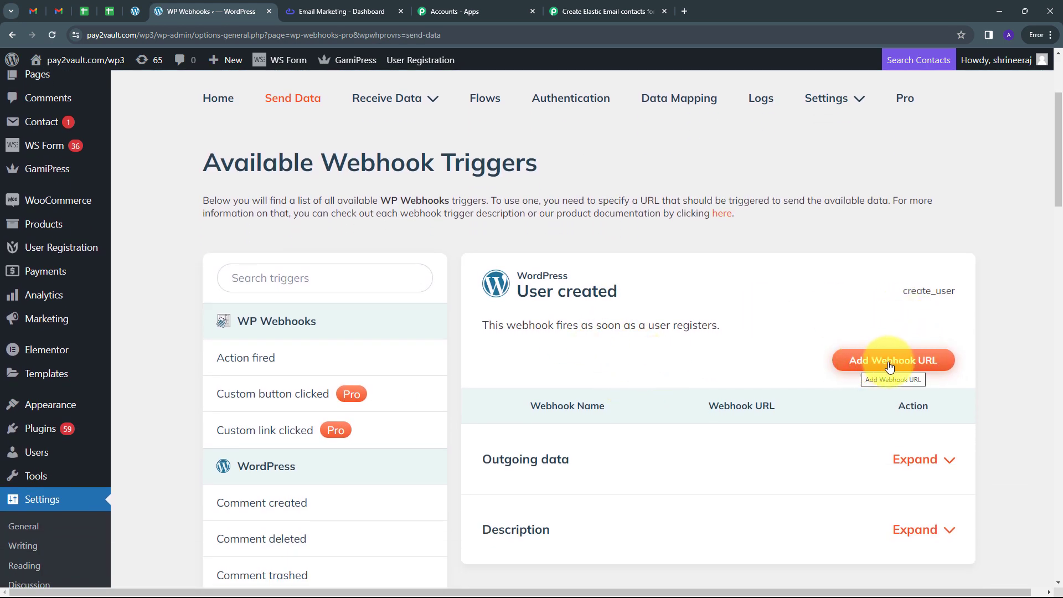
left_click(858, 365)
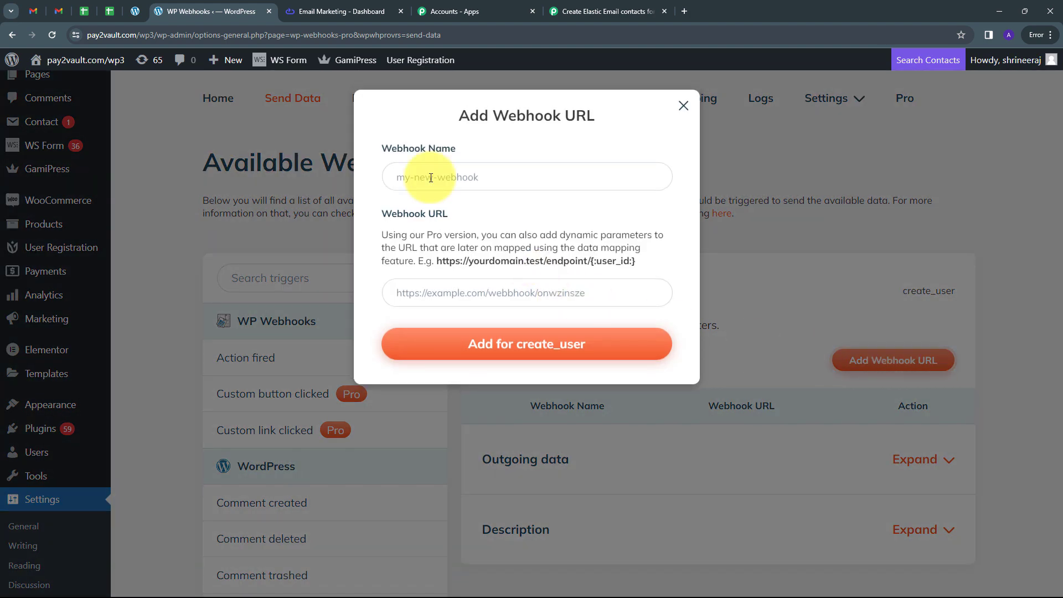
left_click(431, 178)
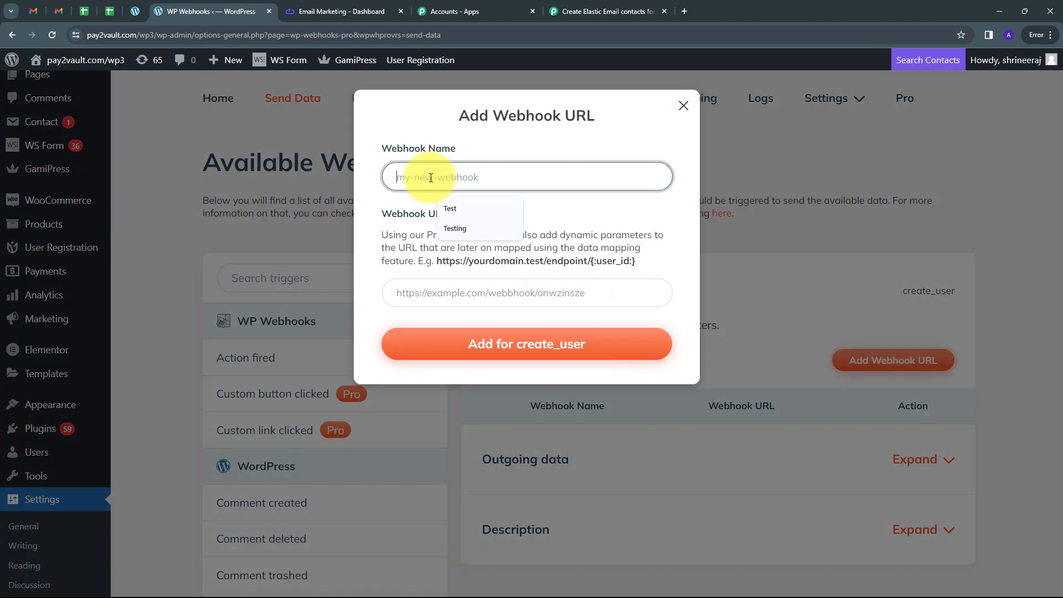
type("Testing")
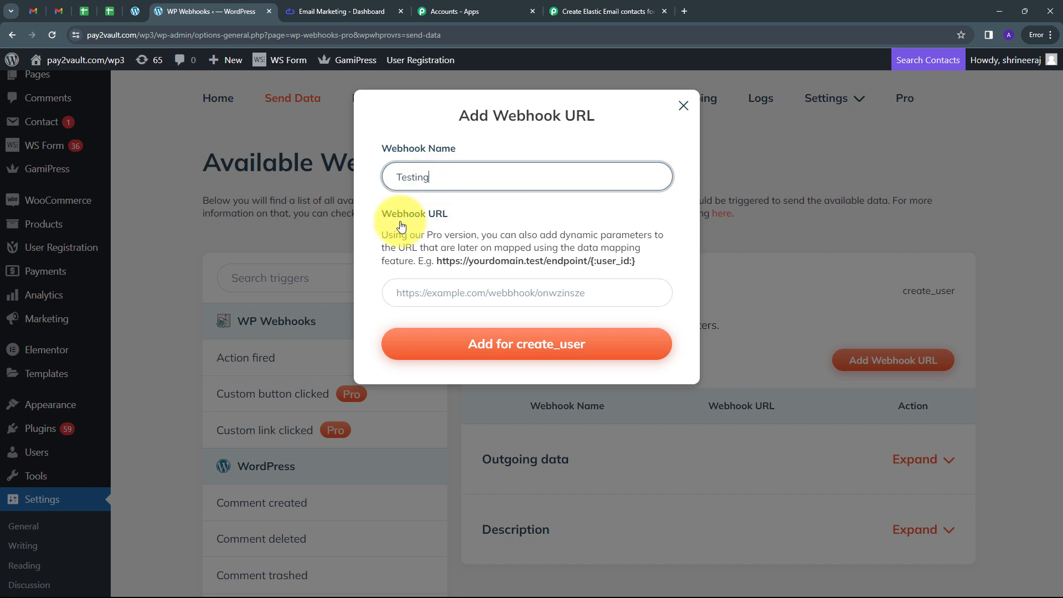
left_click(433, 297)
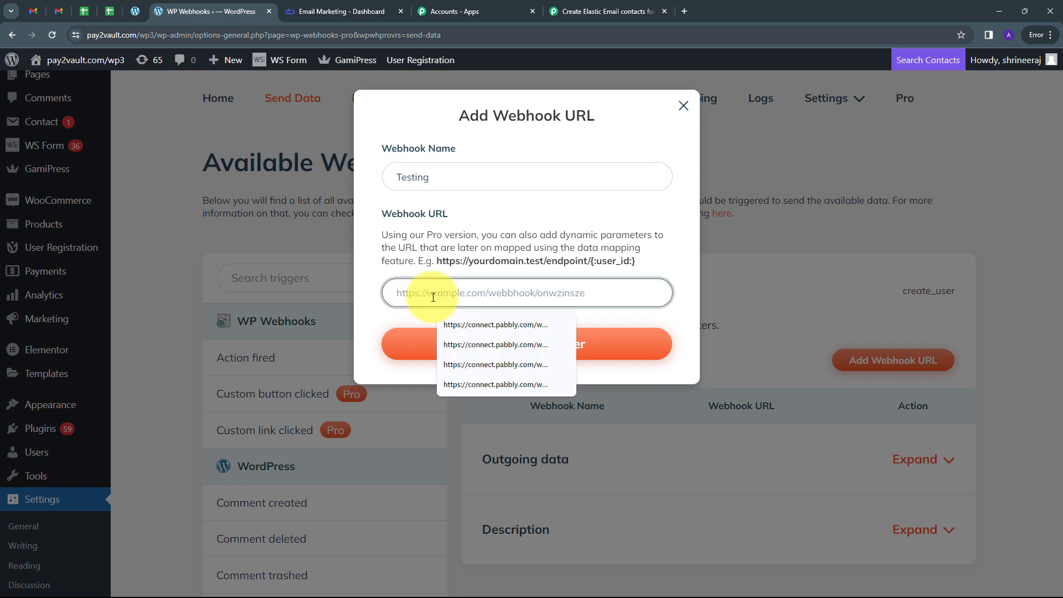
key("ctrl+v")
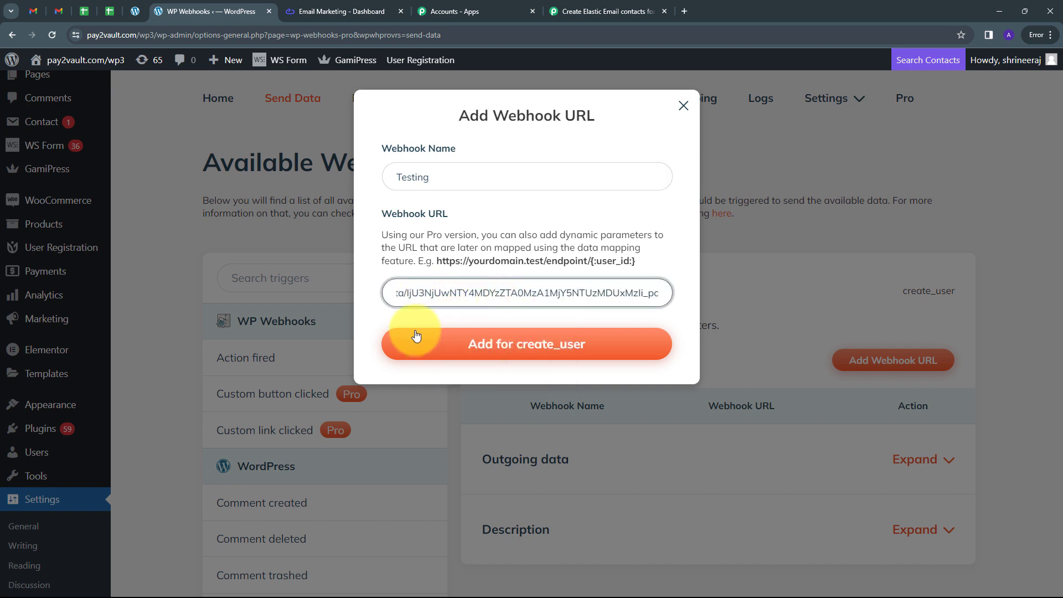
left_click(530, 349)
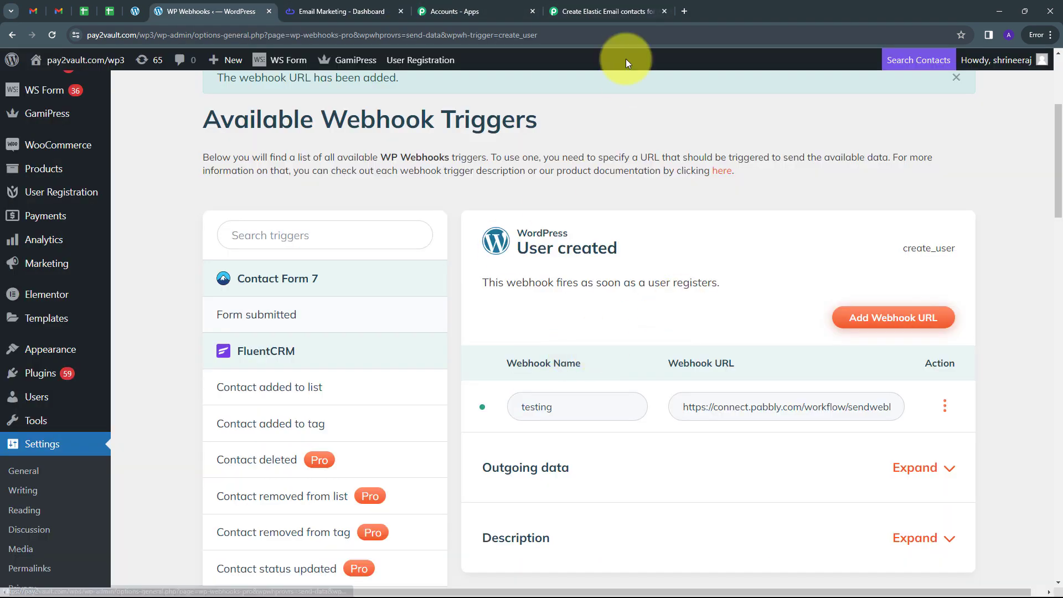
Step: Check the webhook waiting status in Pabbly Connect and look over the fields of the WordPress registration form
left_click(622, 12)
scroll(350, 390, "down", 3)
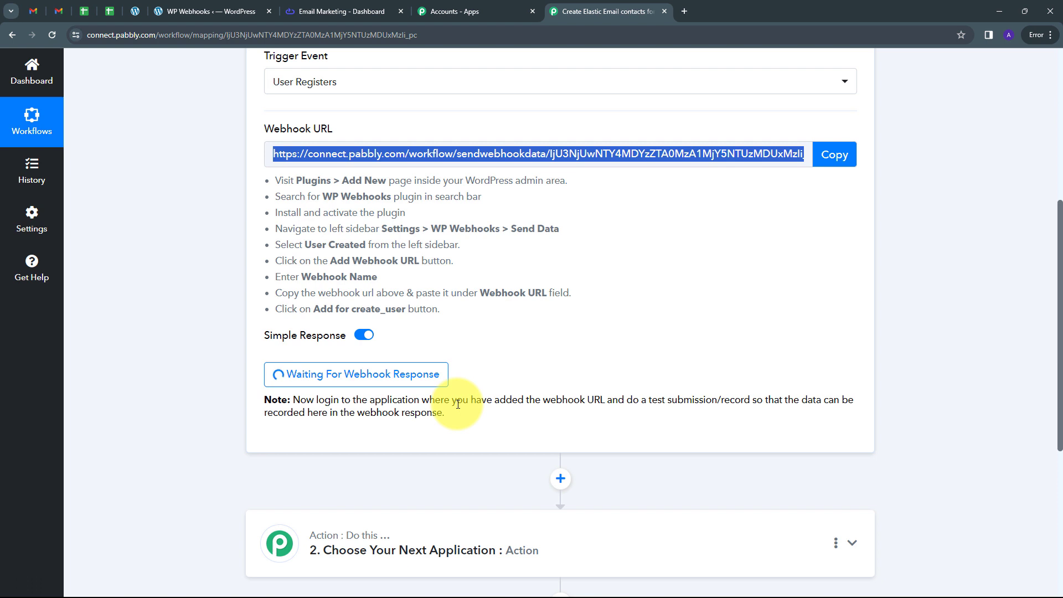
left_click(133, 11)
scroll(467, 233, "up", 5)
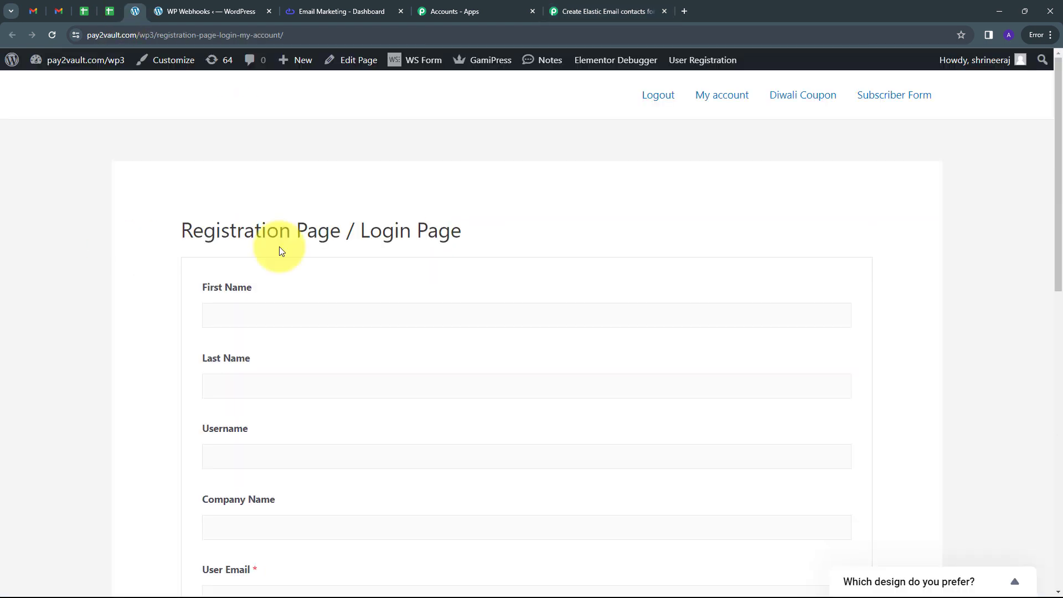
scroll(473, 235, "down", 2)
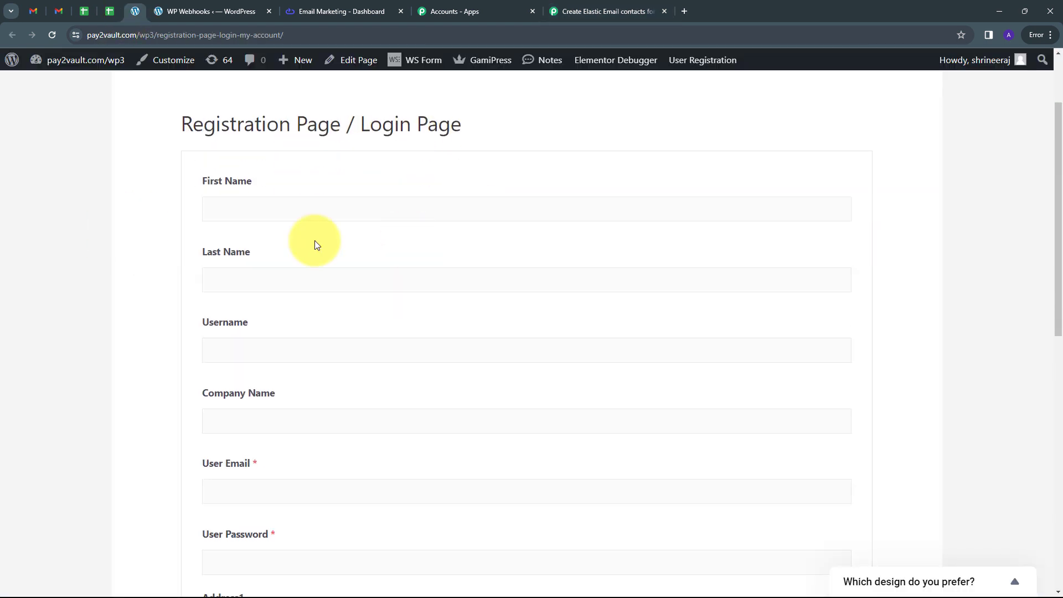
scroll(315, 244, "down", 6)
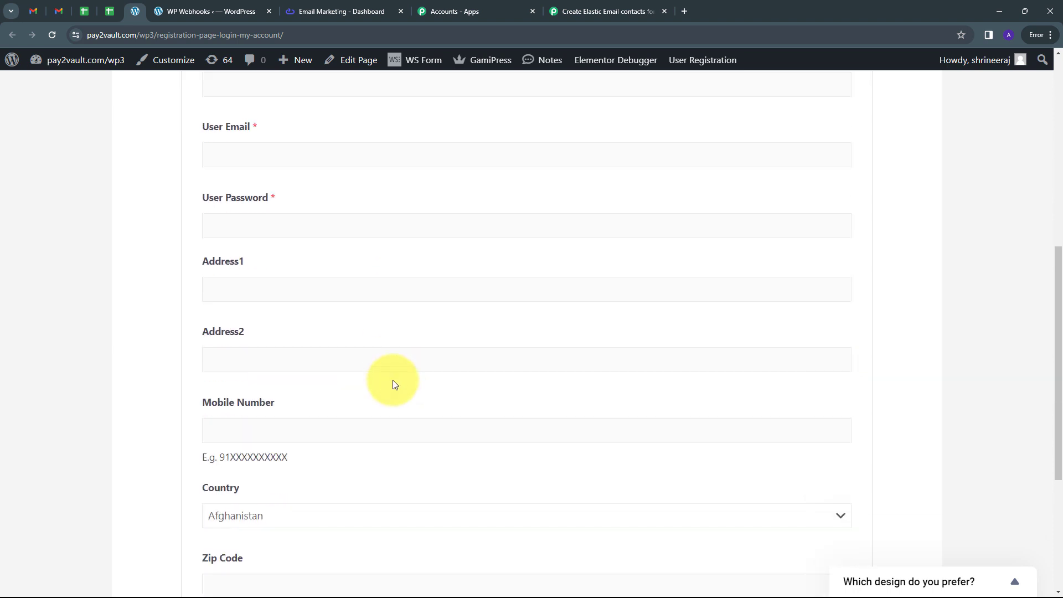
scroll(395, 384, "down", 2)
scroll(394, 384, "up", 10)
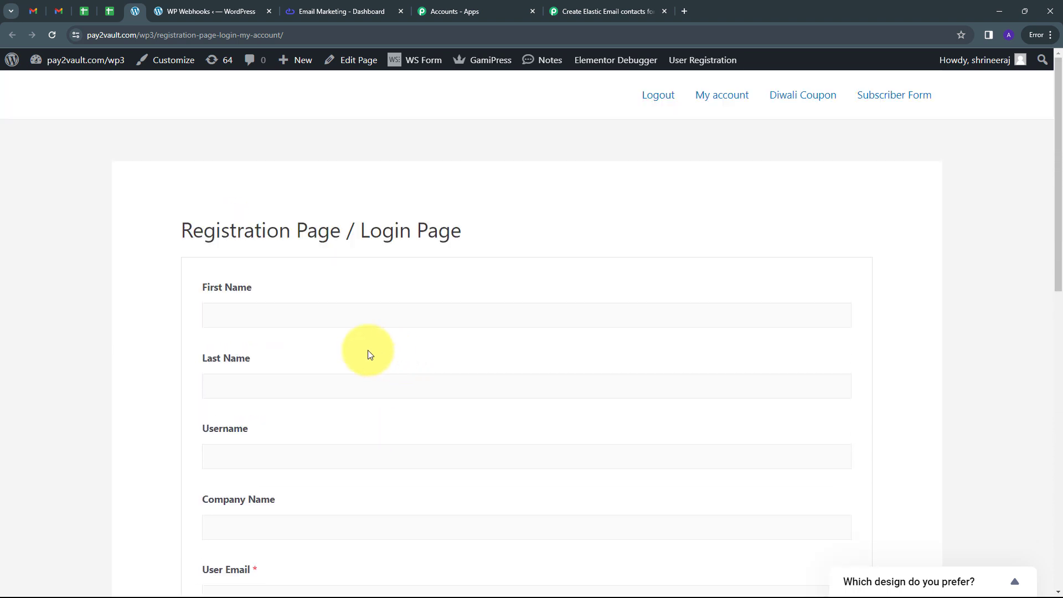
Step: Fill in the registration form with first name "New", last name "Registration", username "newregistration15" and company name "Pabbly"
left_click(241, 319)
type("New")
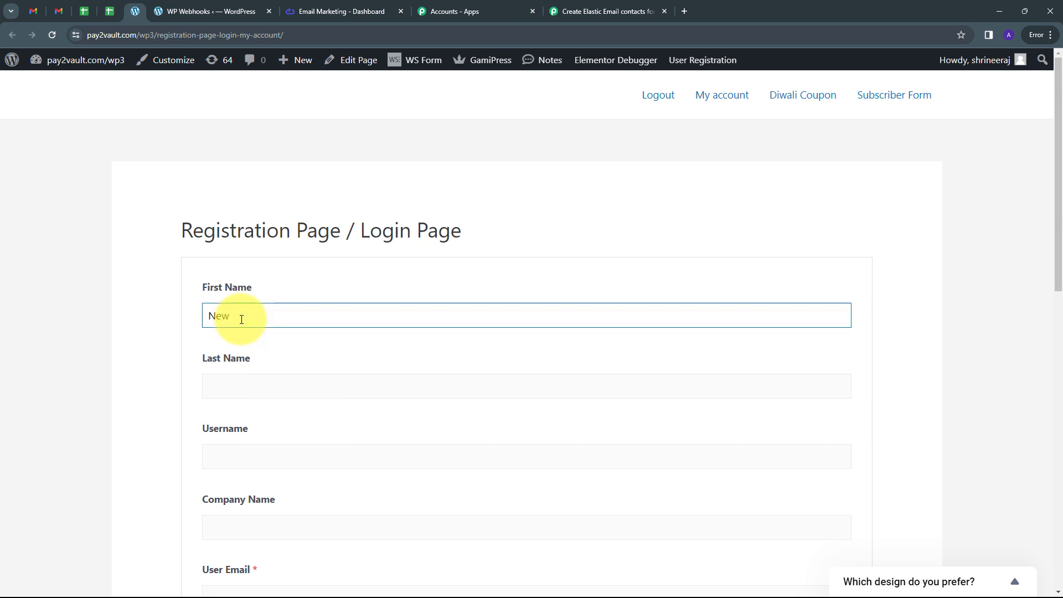
key("Tab")
type("Registration")
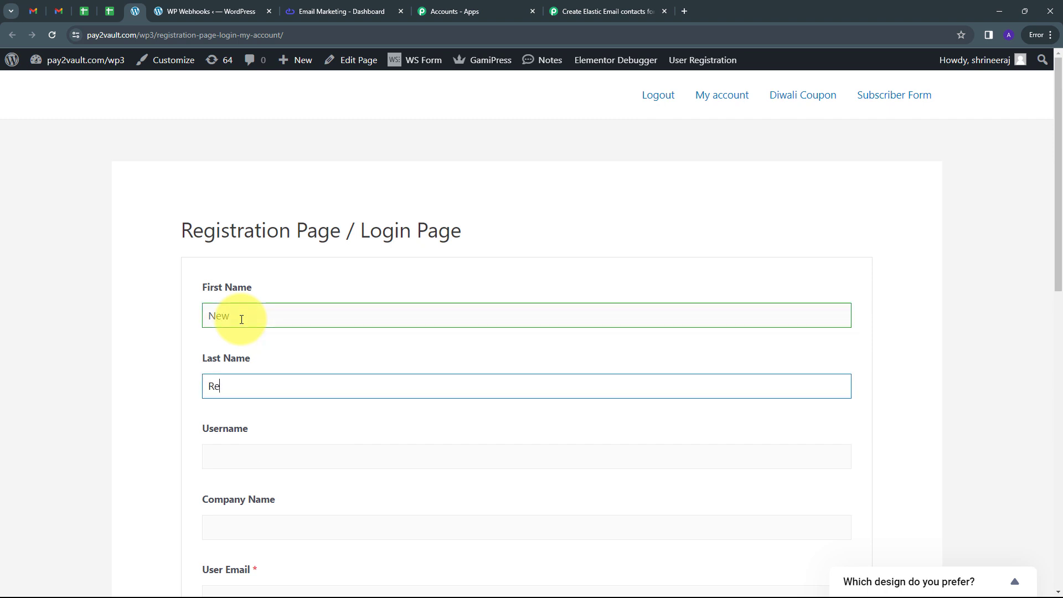
key("Tab")
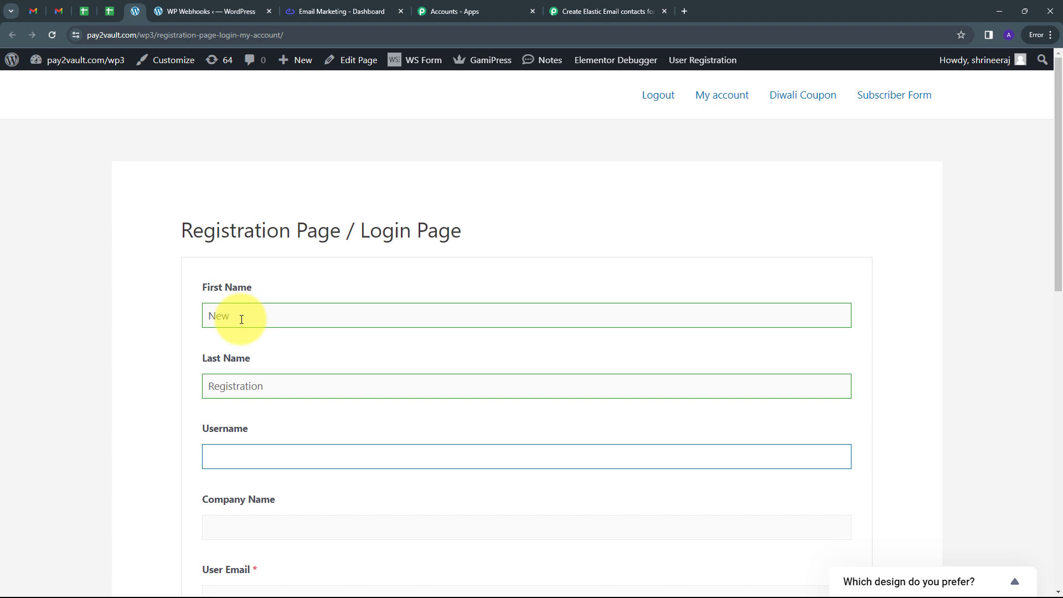
type("newregistration15")
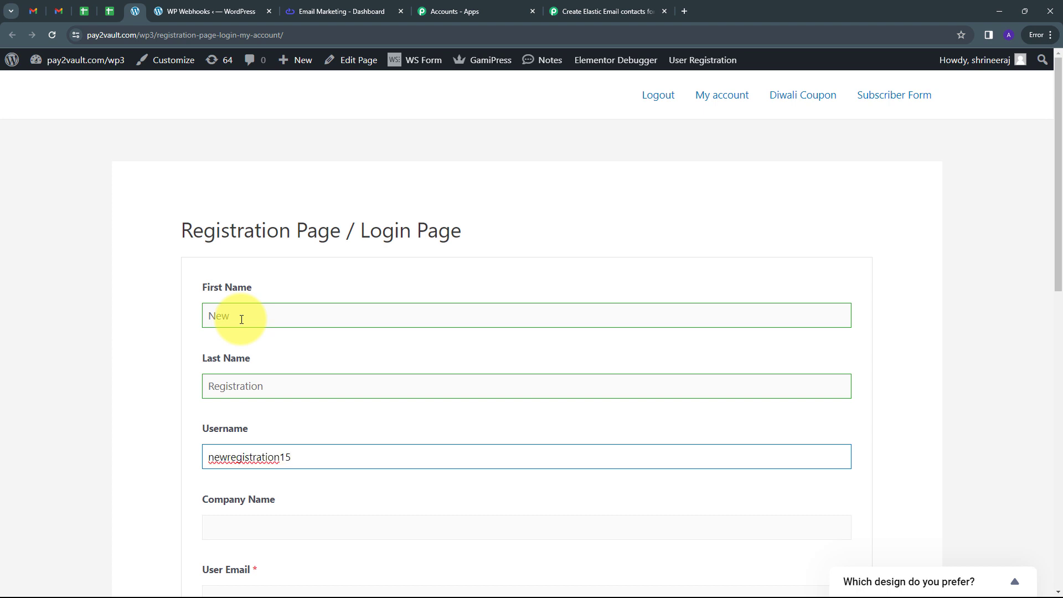
key("Tab")
type("Pabbly")
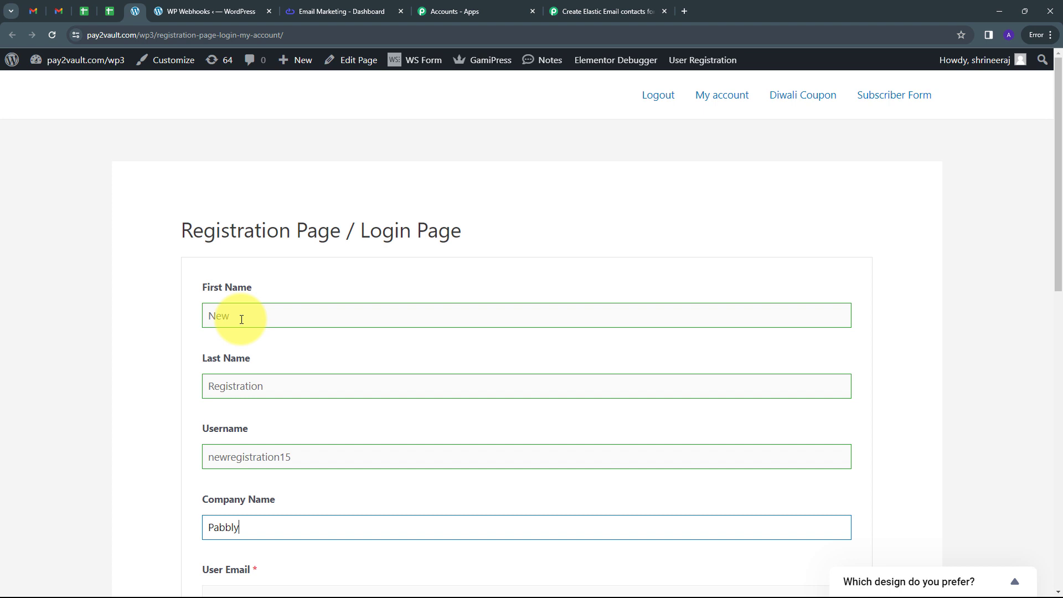
Step: Enter the test user's e-mail address and account password in the registration form
key("Tab")
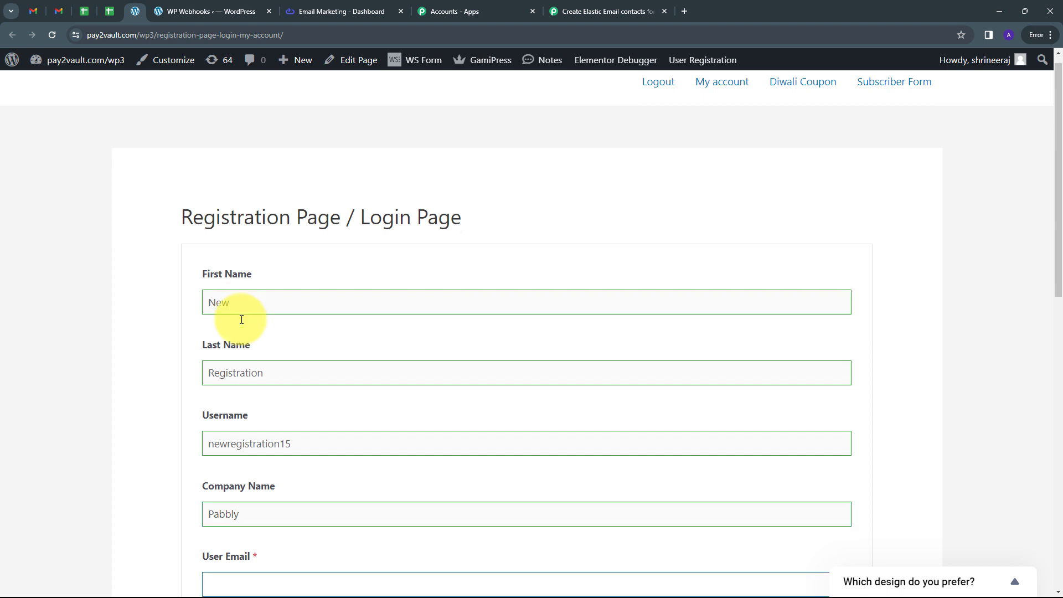
scroll(241, 319, "down", 1)
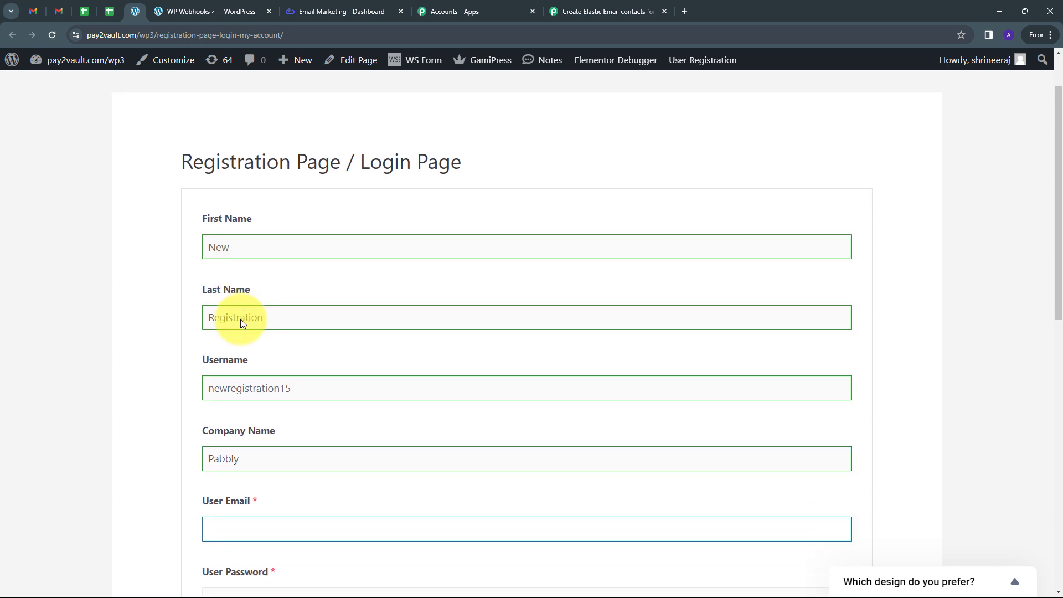
scroll(240, 319, "down", 2)
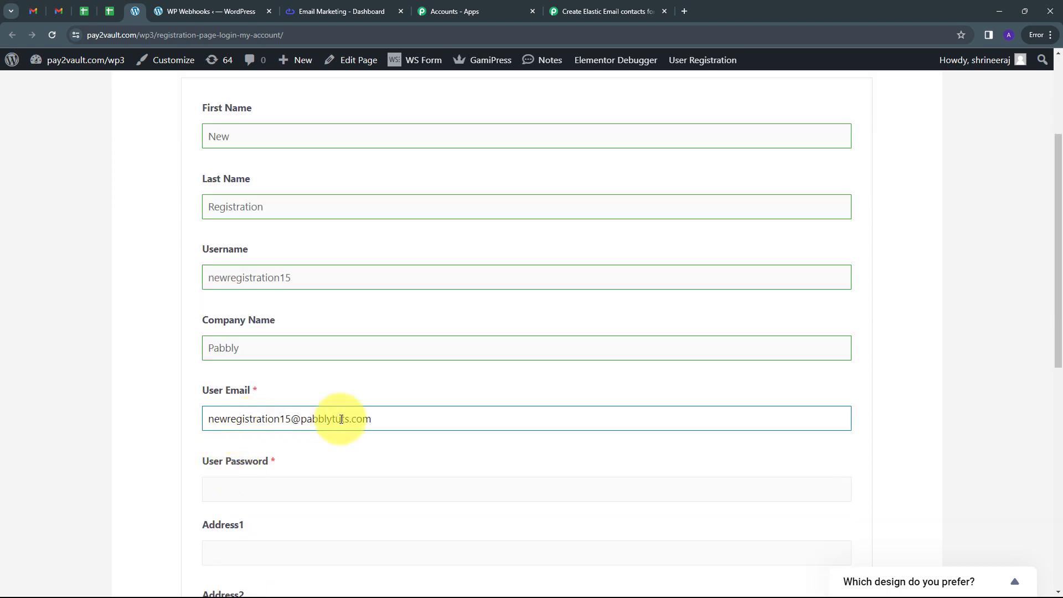
scroll(365, 388, "down", 1)
scroll(260, 374, "down", 2)
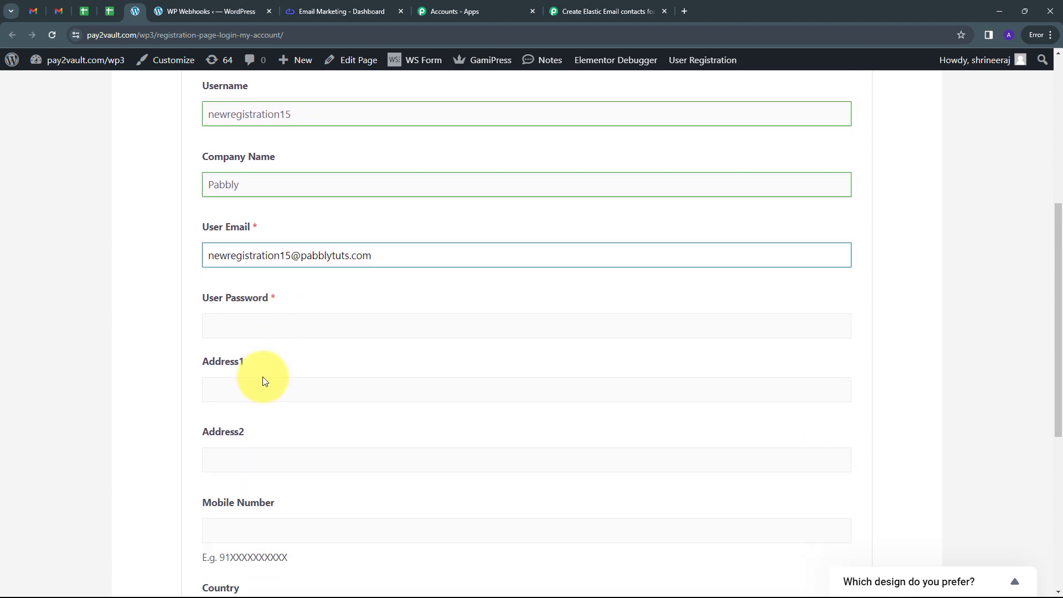
left_click(231, 323)
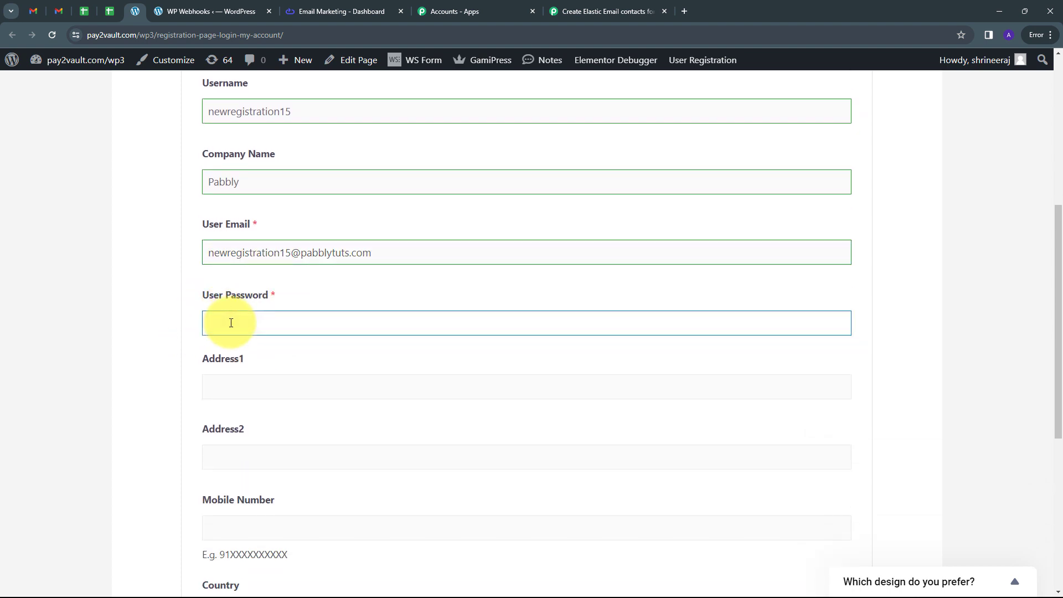
type("1234567")
Step: Enter "Random" in both the Address1 and Address2 fields and fill in the test user's mobile number
scroll(238, 321, "down", 2)
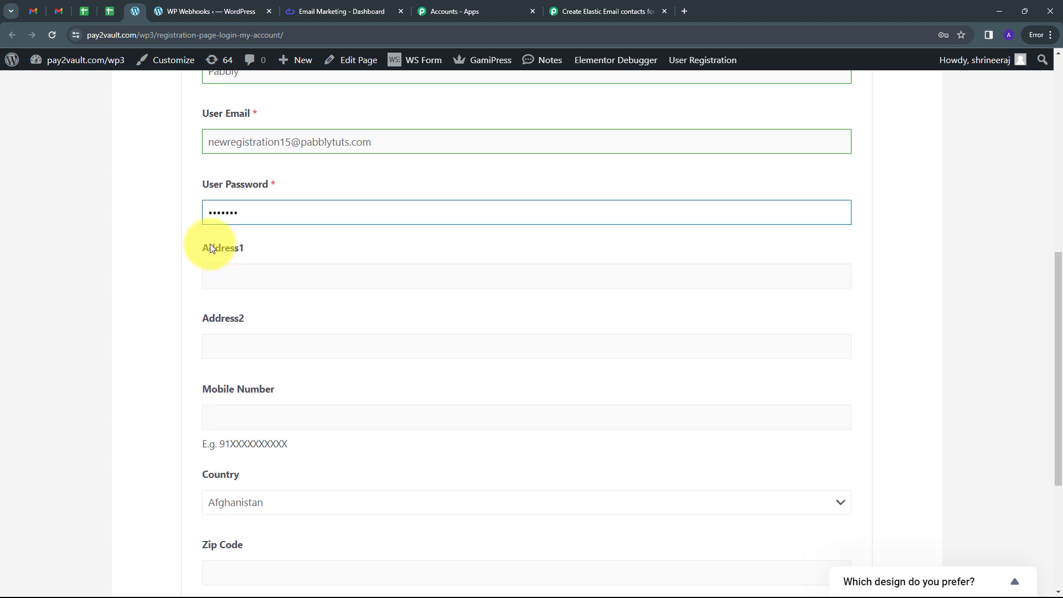
left_click(240, 275)
type("Random")
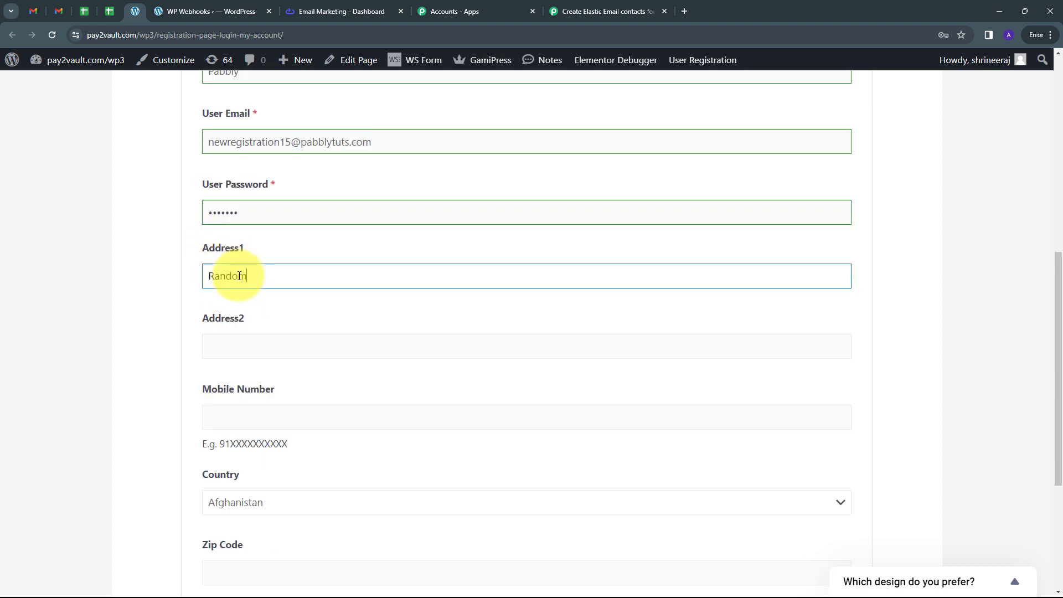
key("Tab")
type("R")
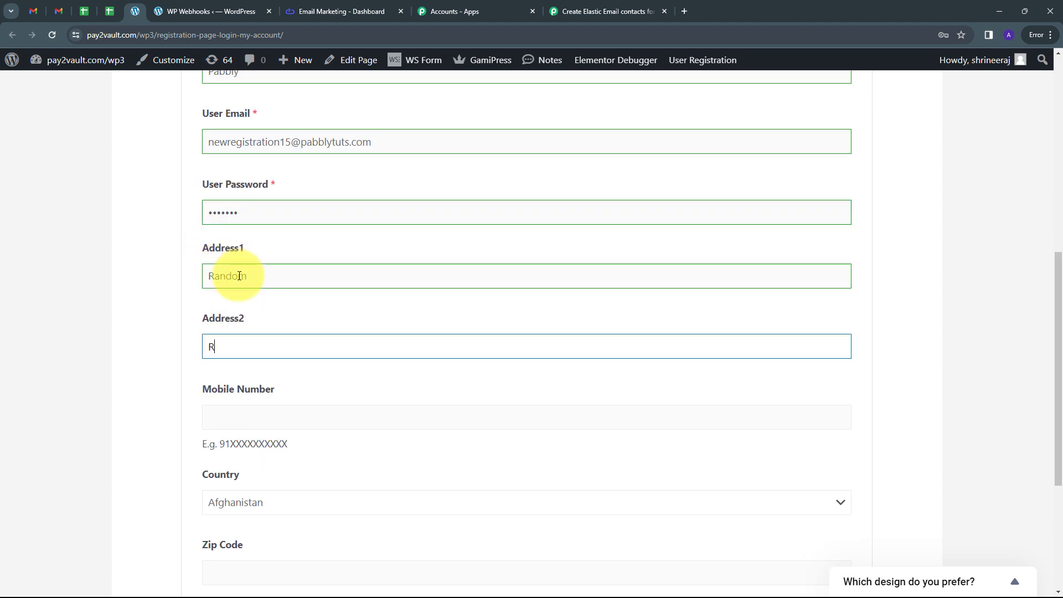
type("andom")
key("Tab")
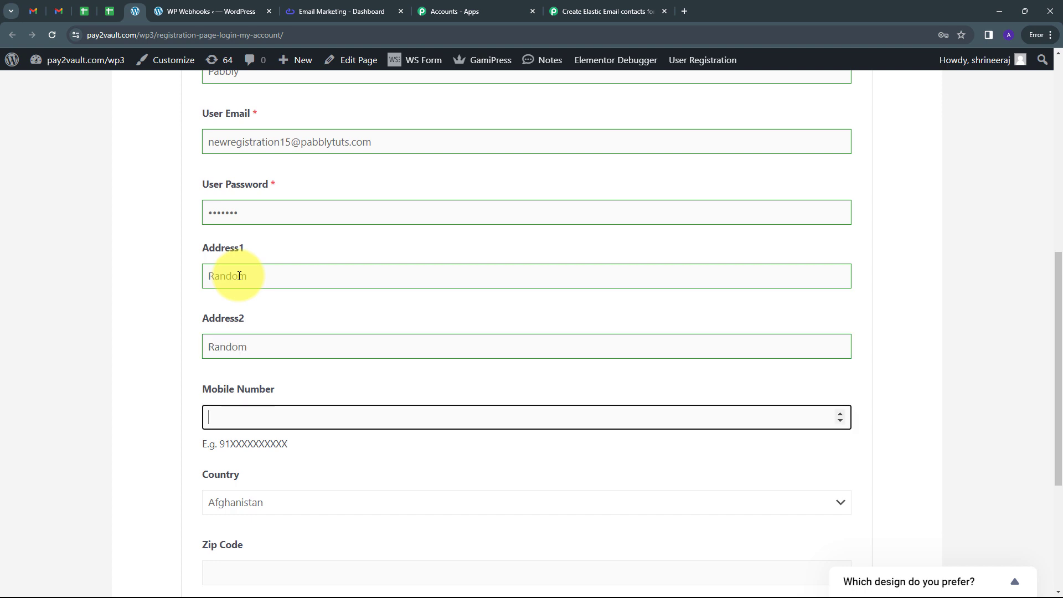
type("9197979797977")
key("BackSpace")
Step: Set the country to India, fill in the zip code and submit the registration form
scroll(239, 276, "down", 3)
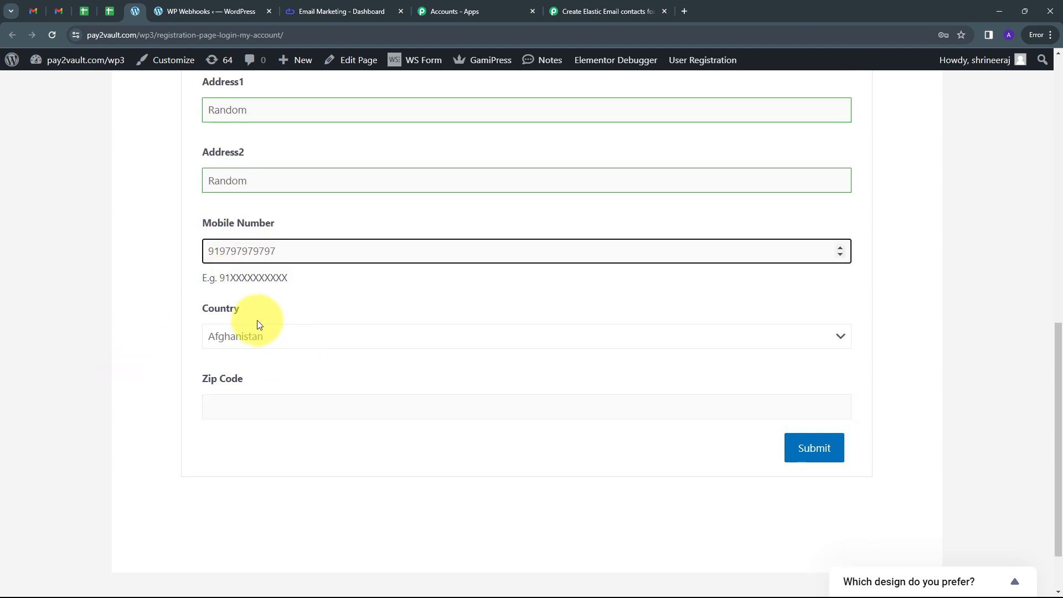
left_click(682, 334)
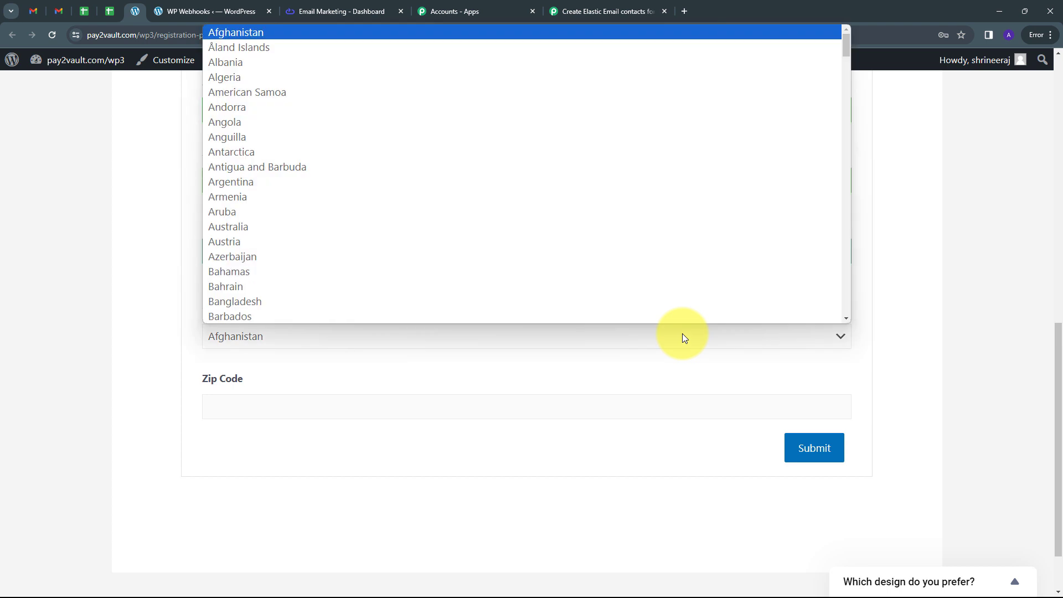
key("i")
scroll(406, 240, "down", 5)
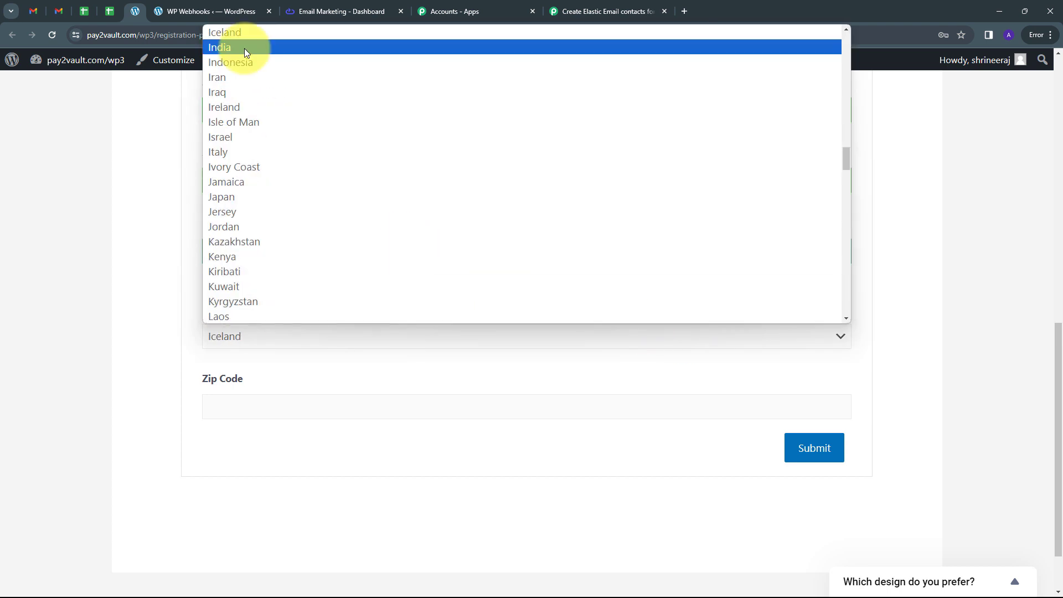
left_click(244, 48)
scroll(210, 317, "down", 1)
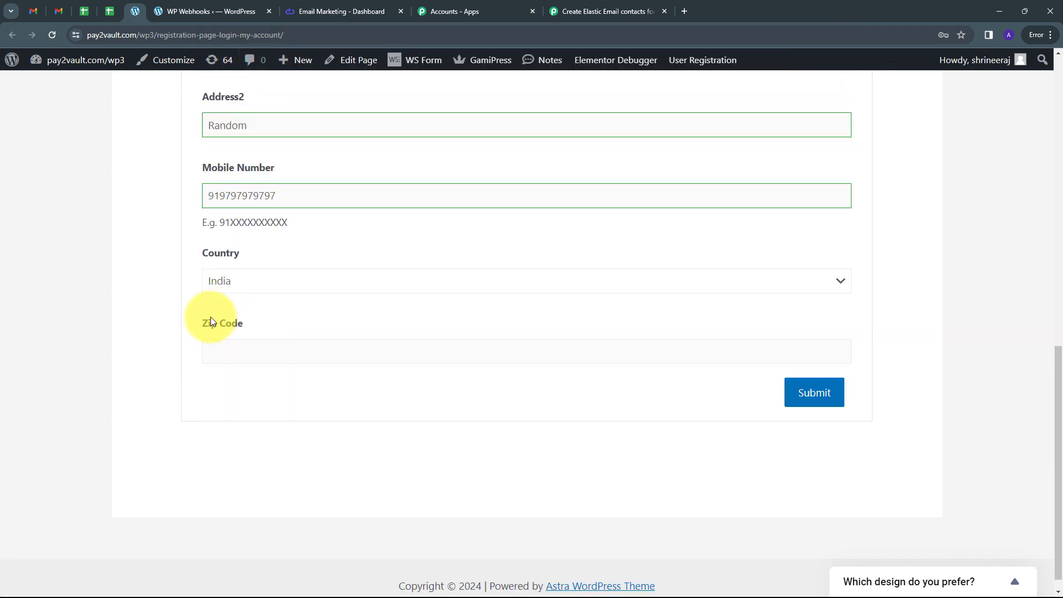
left_click(238, 346)
type("411111")
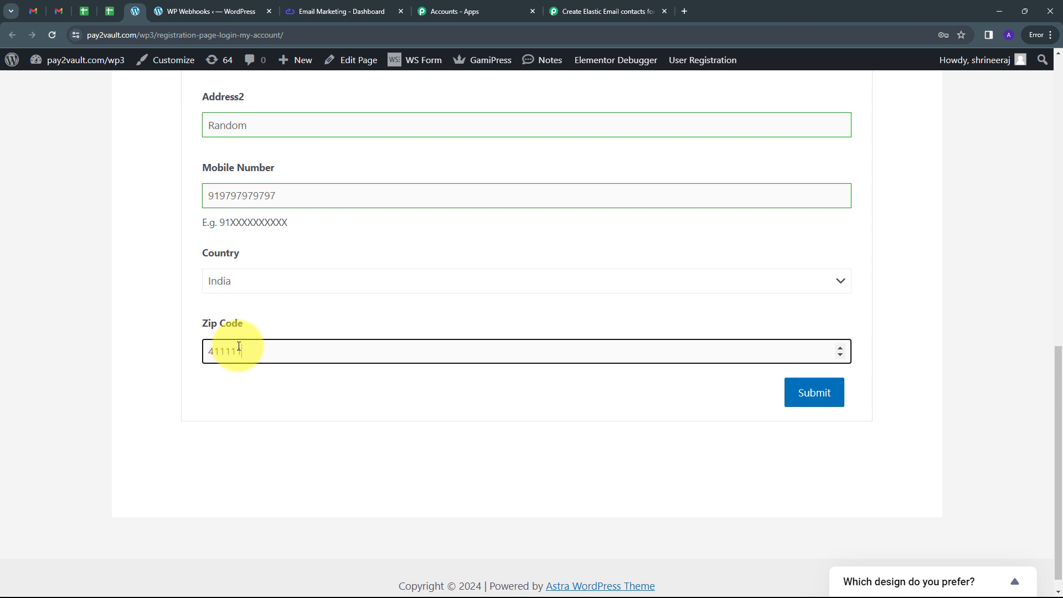
scroll(328, 380, "up", 10)
scroll(327, 380, "down", 10)
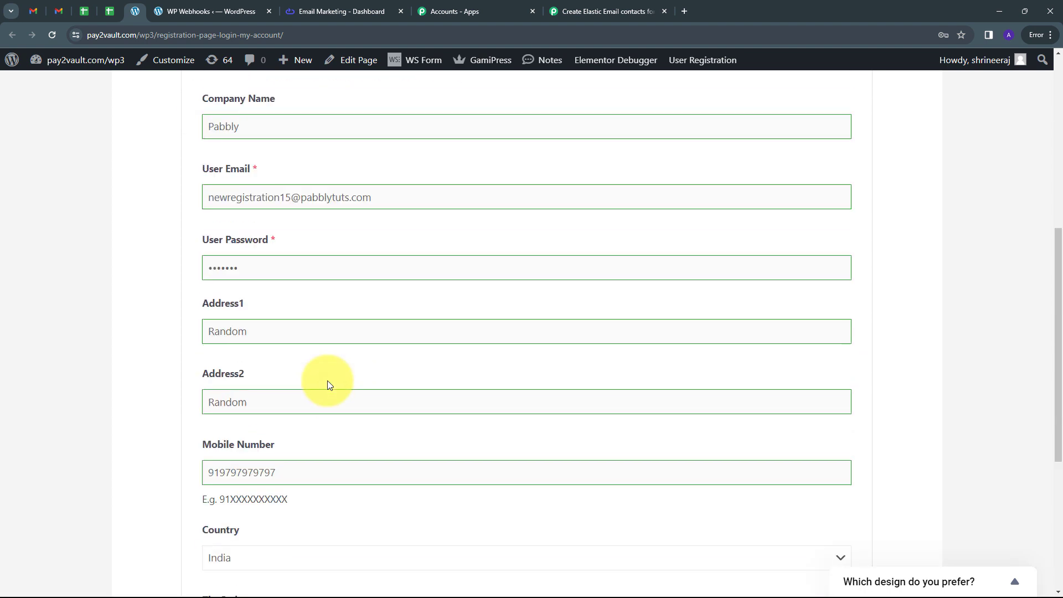
left_click(799, 375)
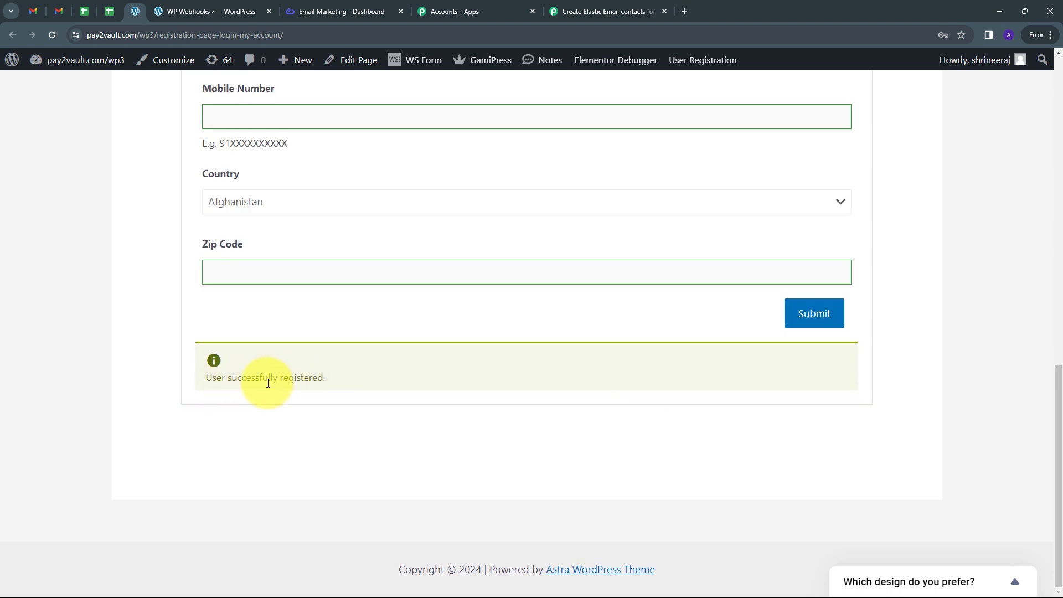
Step: In the WordPress admin, search the user list for "newregistration15" to verify the test registration
left_click(212, 8)
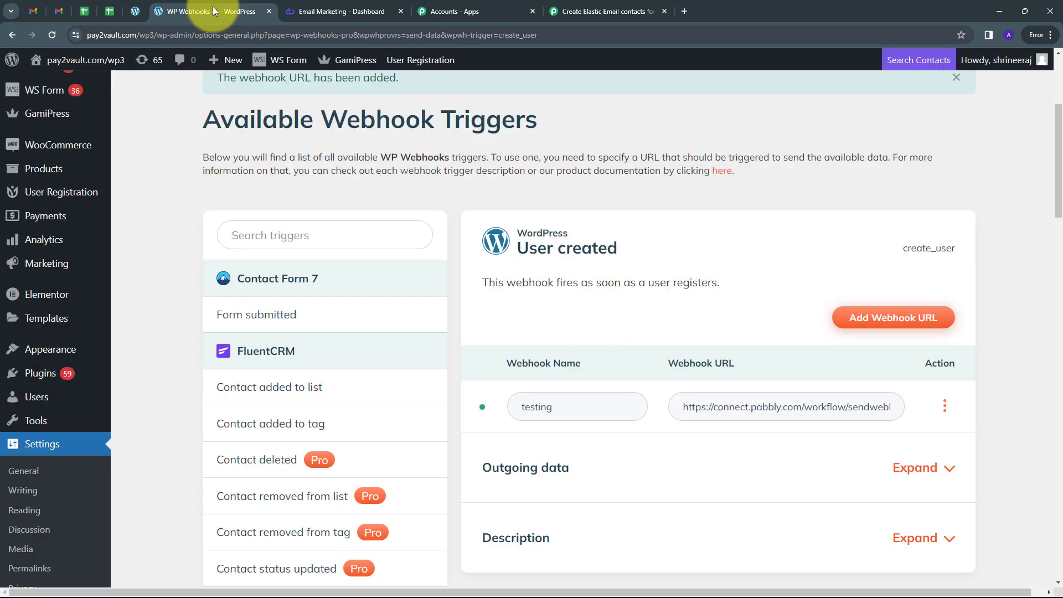
left_click(28, 405)
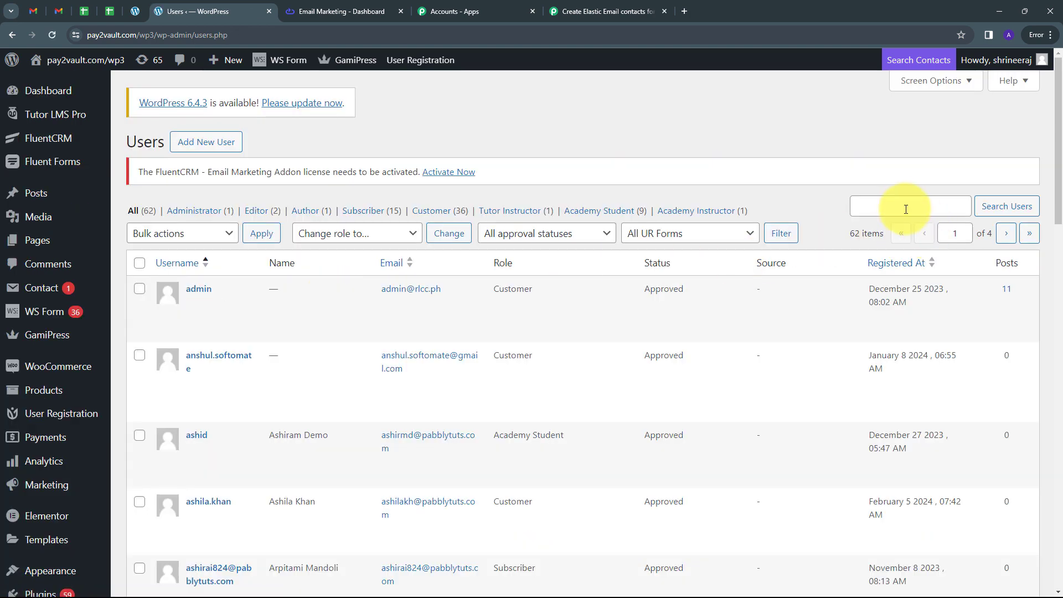
left_click(906, 209)
type("new registration")
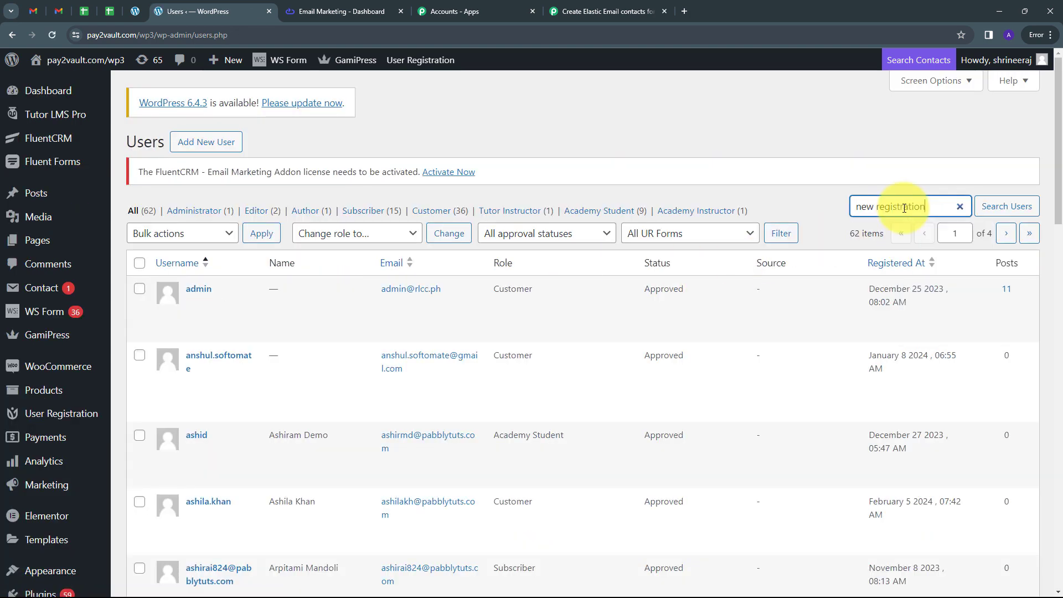
key("Return")
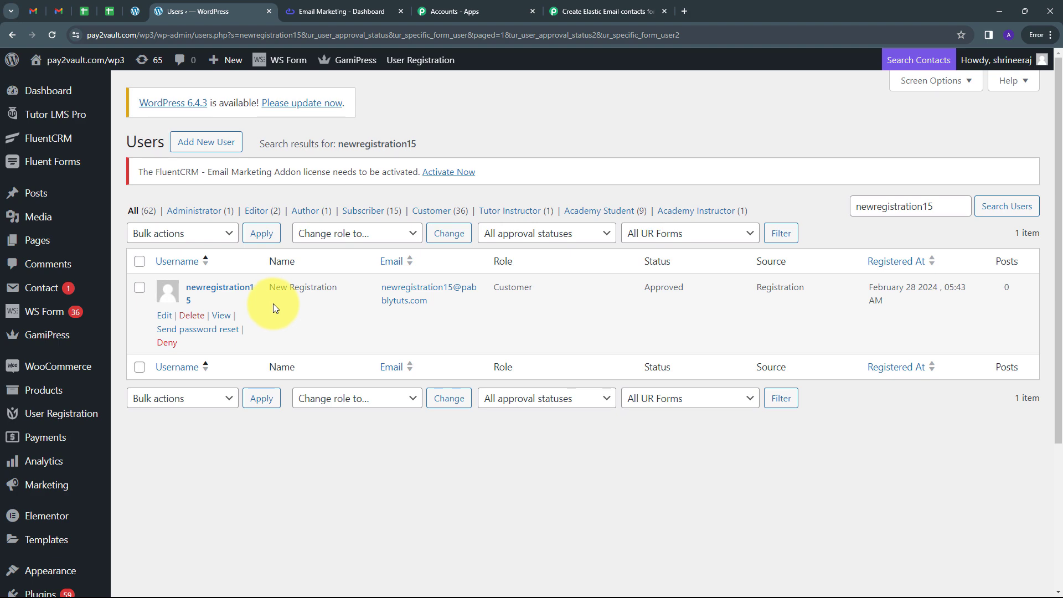
Step: In the Pabbly Connect workflow, examine the received webhook response for the submitted zip code, mobile number, addresses and company name
left_click(608, 11)
scroll(910, 275, "down", 4)
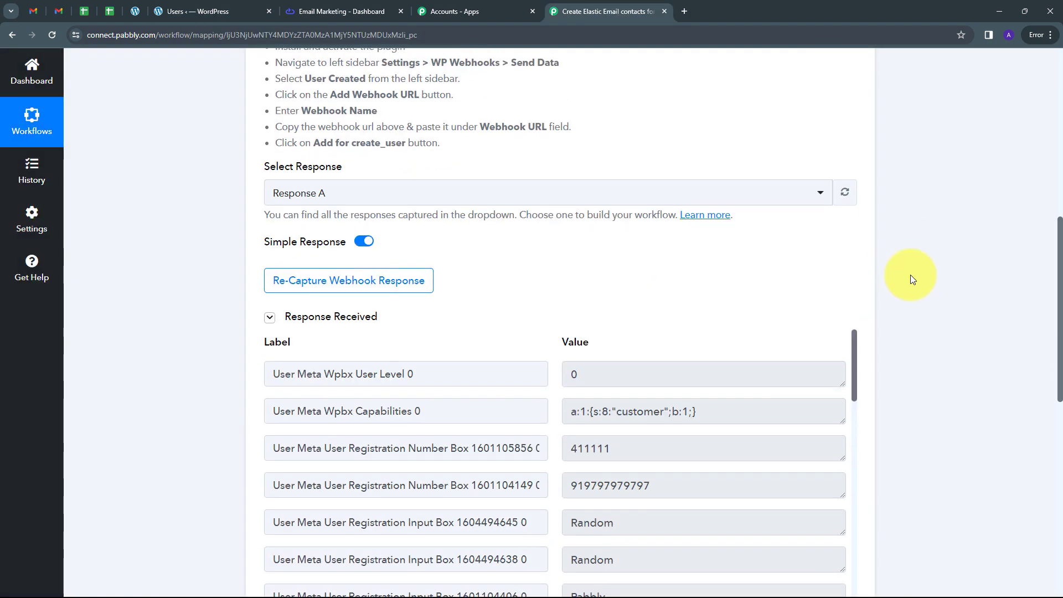
scroll(910, 274, "down", 2)
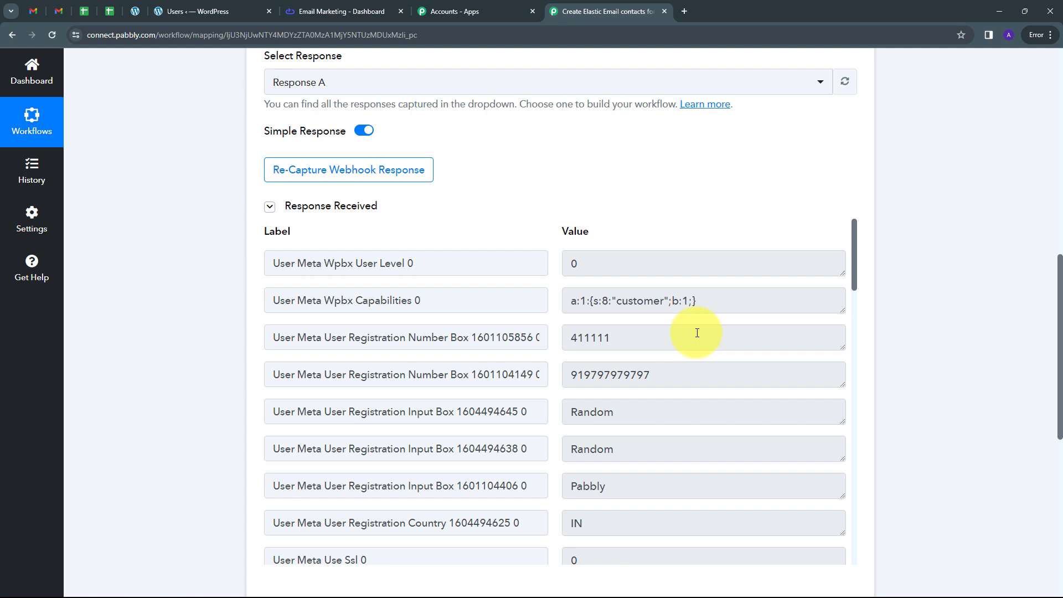
scroll(695, 332, "down", 1)
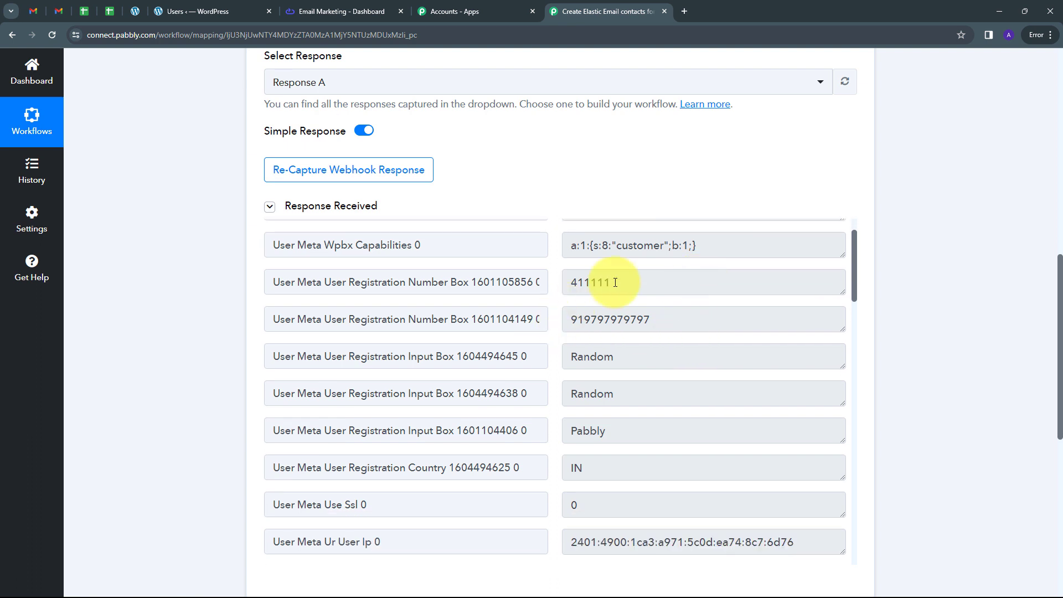
double_click(591, 283)
left_click_drag(739, 320, 563, 320)
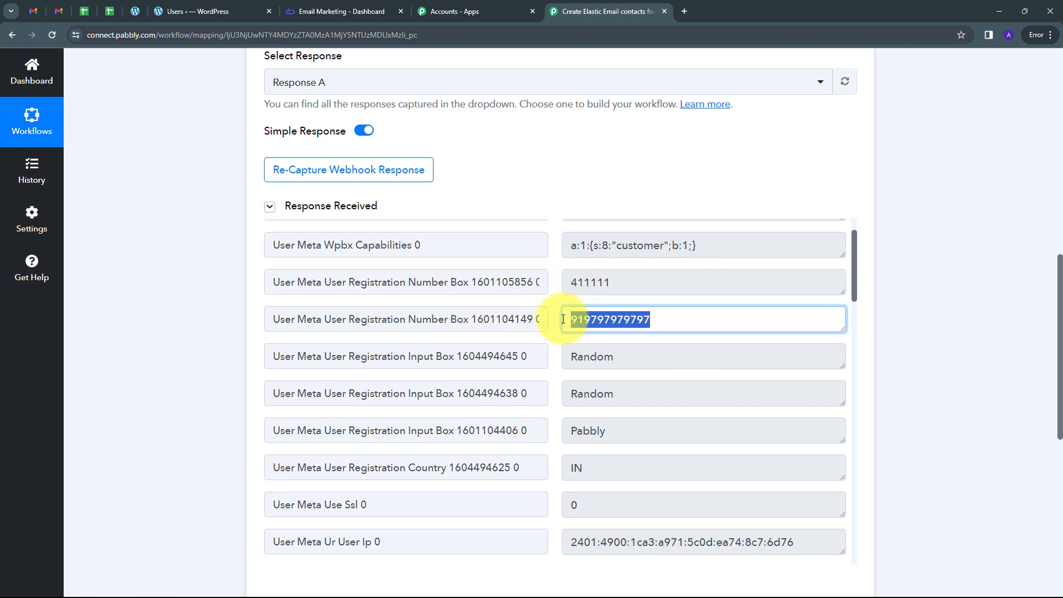
scroll(671, 350, "down", 1)
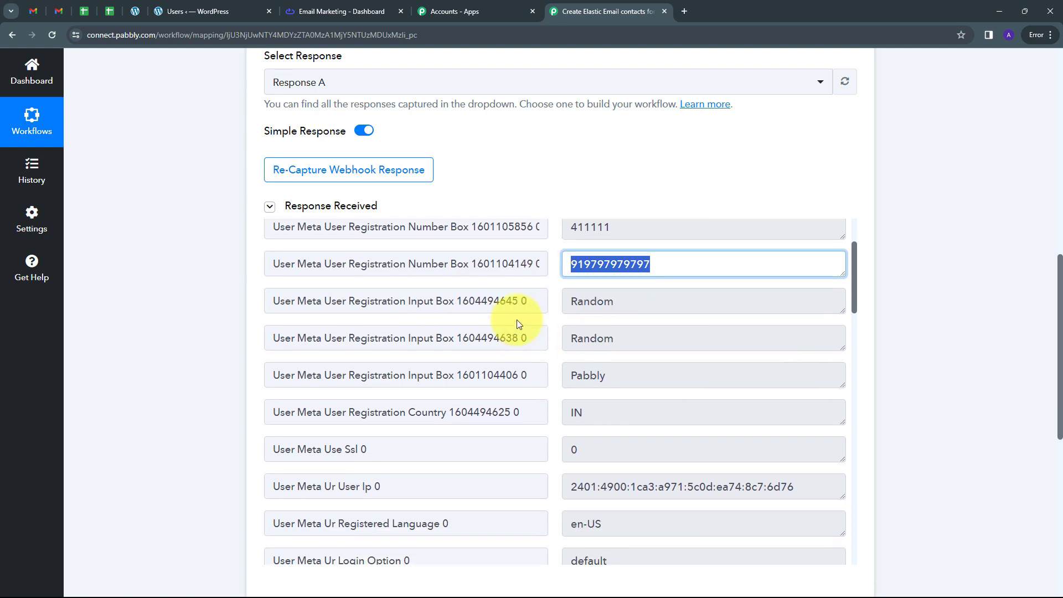
double_click(645, 300)
double_click(623, 377)
scroll(656, 391, "down", 1)
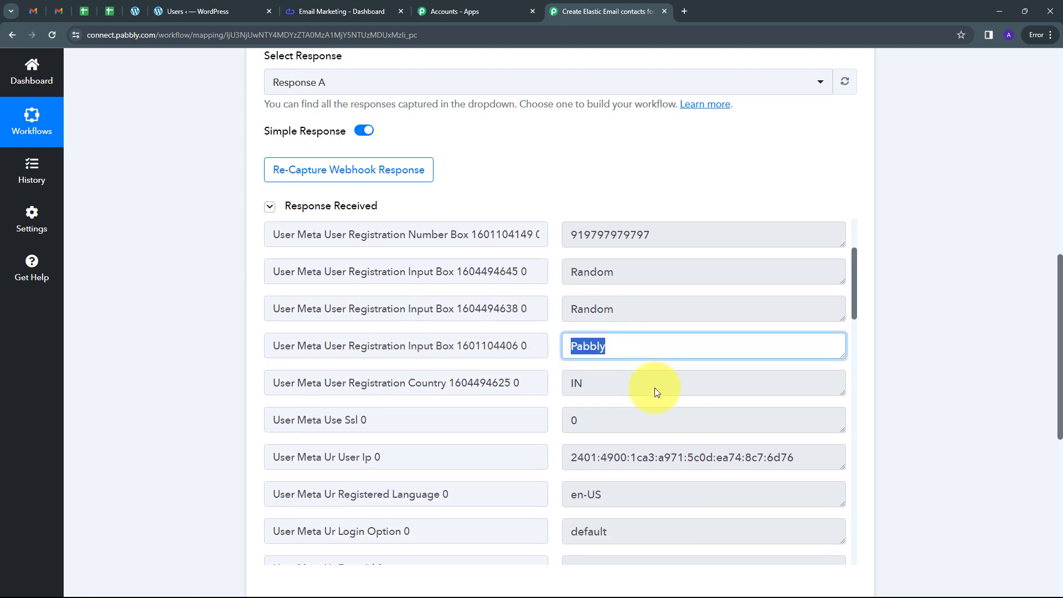
scroll(654, 392, "down", 6)
Step: Check the nickname, first name, last name, role and e-mail fields in the received webhook response
double_click(605, 358)
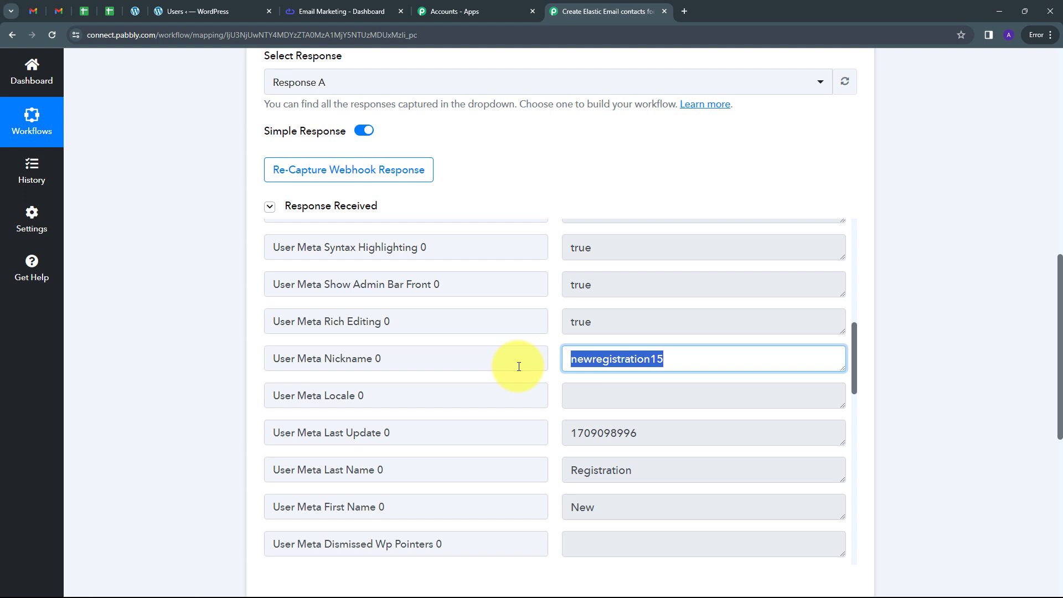
scroll(685, 365, "down", 2)
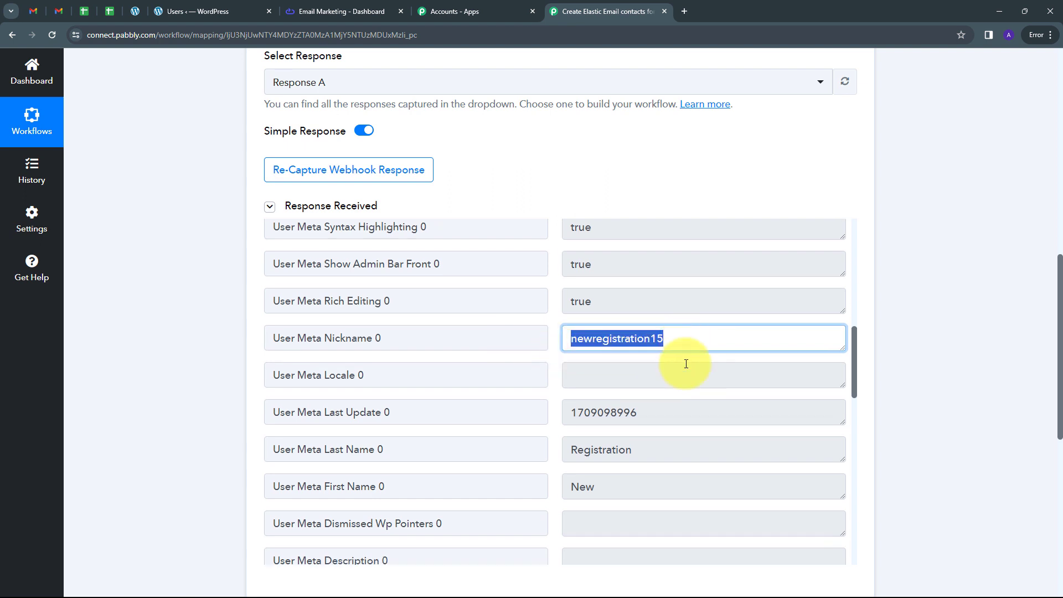
double_click(606, 397)
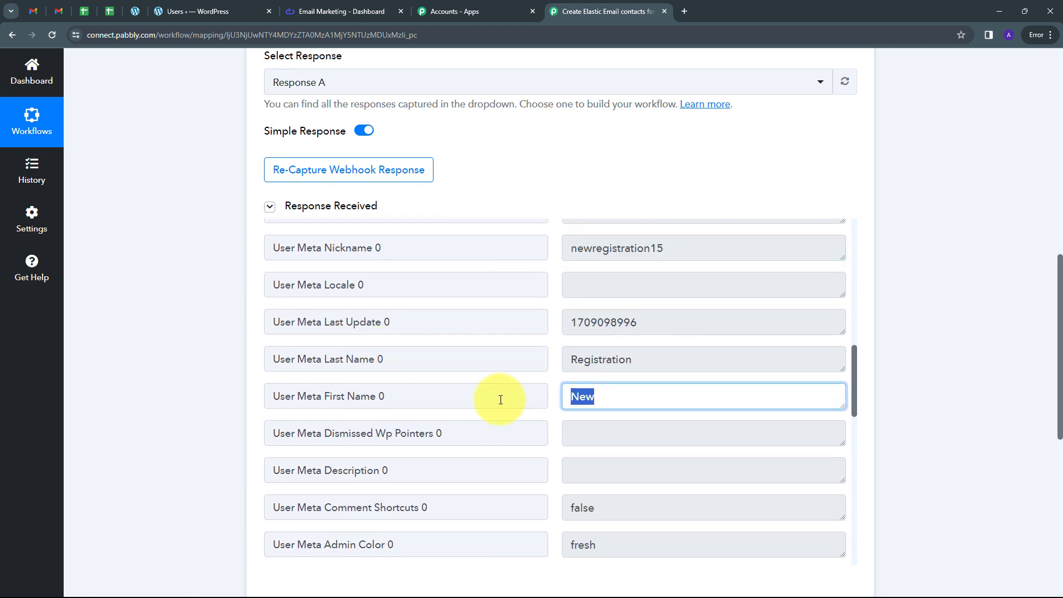
double_click(664, 359)
scroll(680, 348, "down", 5)
double_click(680, 348)
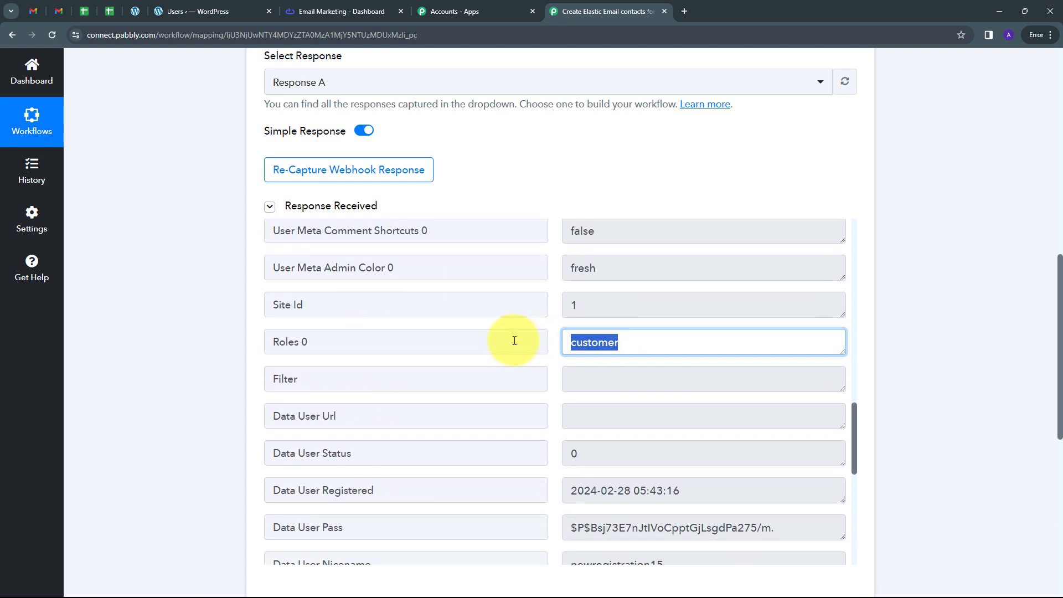
scroll(650, 359, "down", 1)
scroll(650, 359, "down", 3)
scroll(655, 358, "up", 1)
triple_click(785, 426)
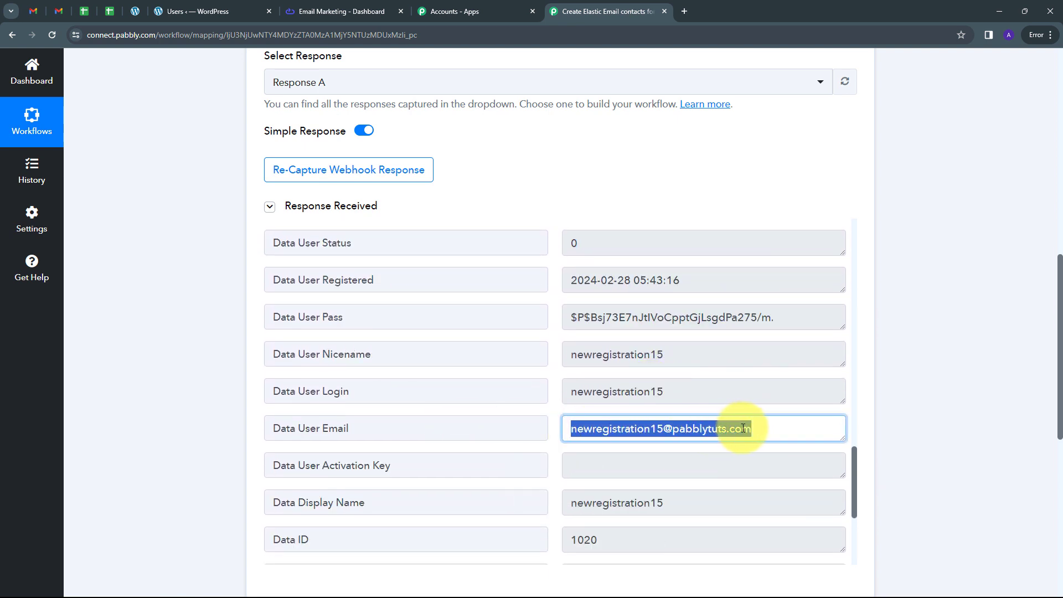
left_click(549, 421)
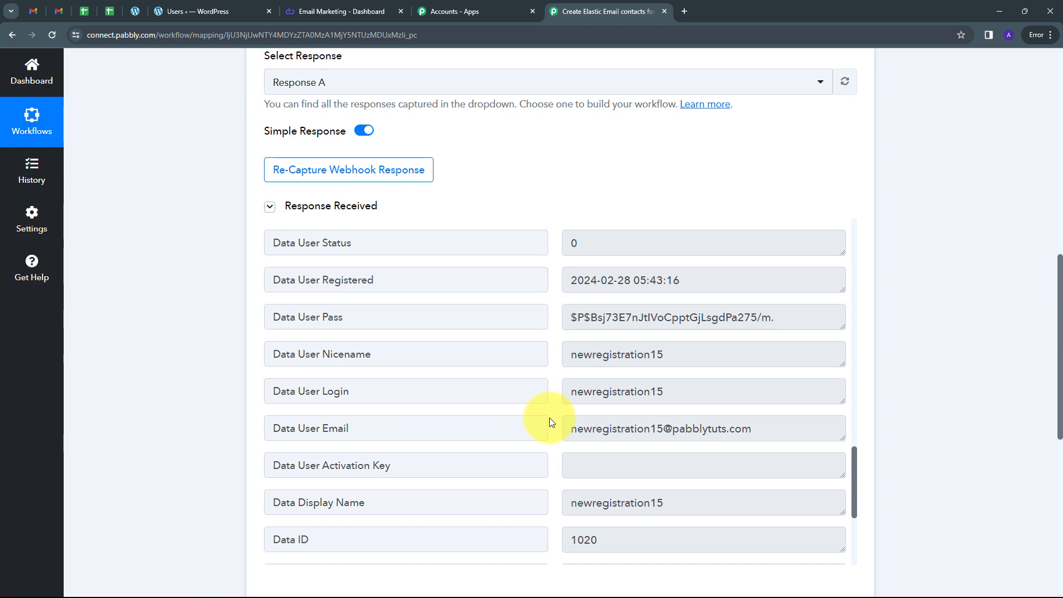
Step: Choose Elastic Email as the app for the workflow's action step
scroll(918, 323, "down", 6)
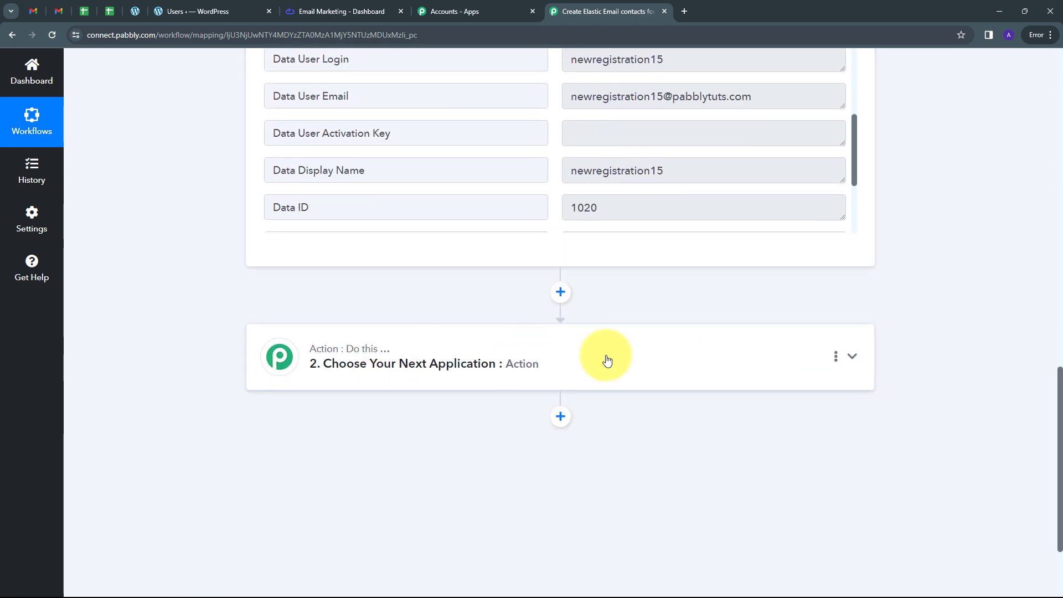
left_click(605, 358)
left_click(346, 288)
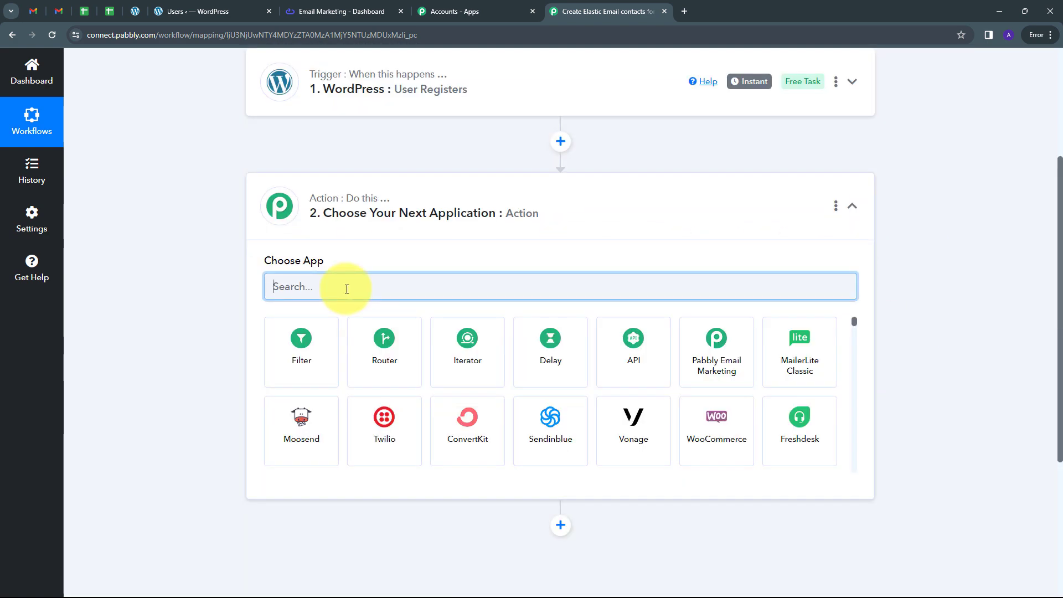
type("Ele")
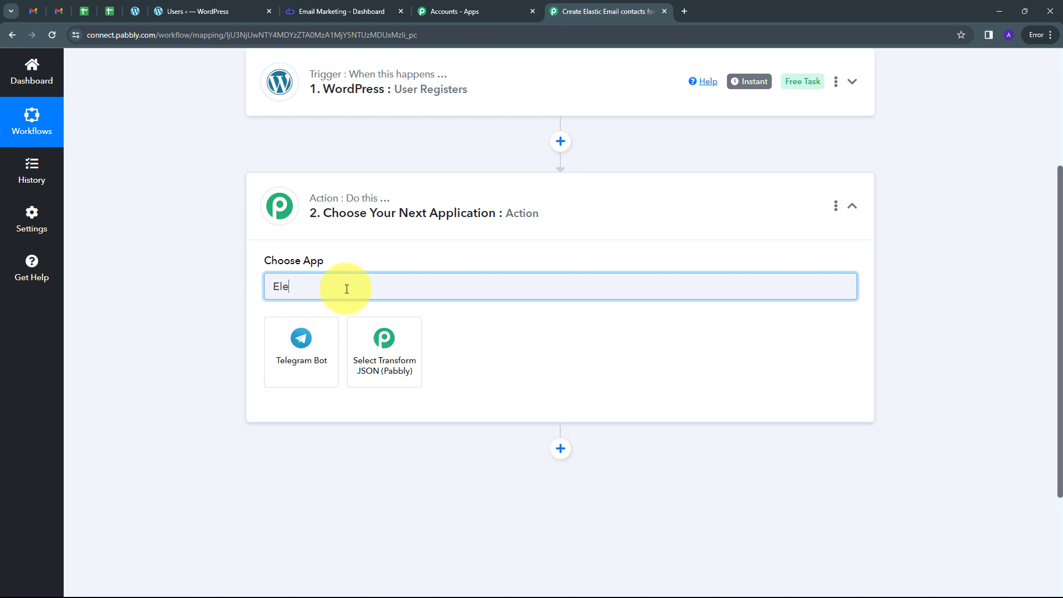
key("BackSpace")
type("astic")
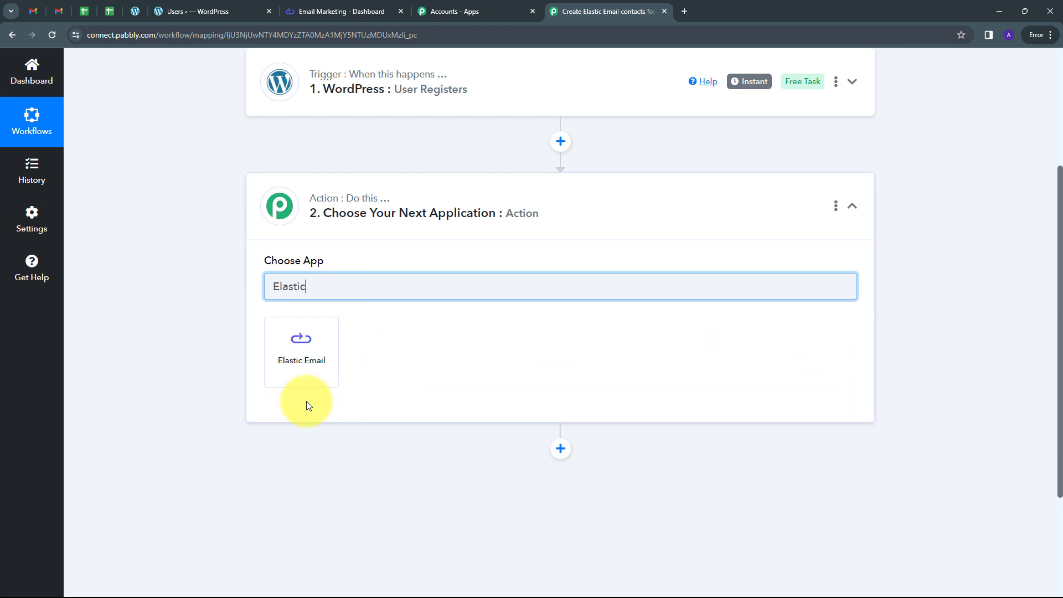
left_click(304, 349)
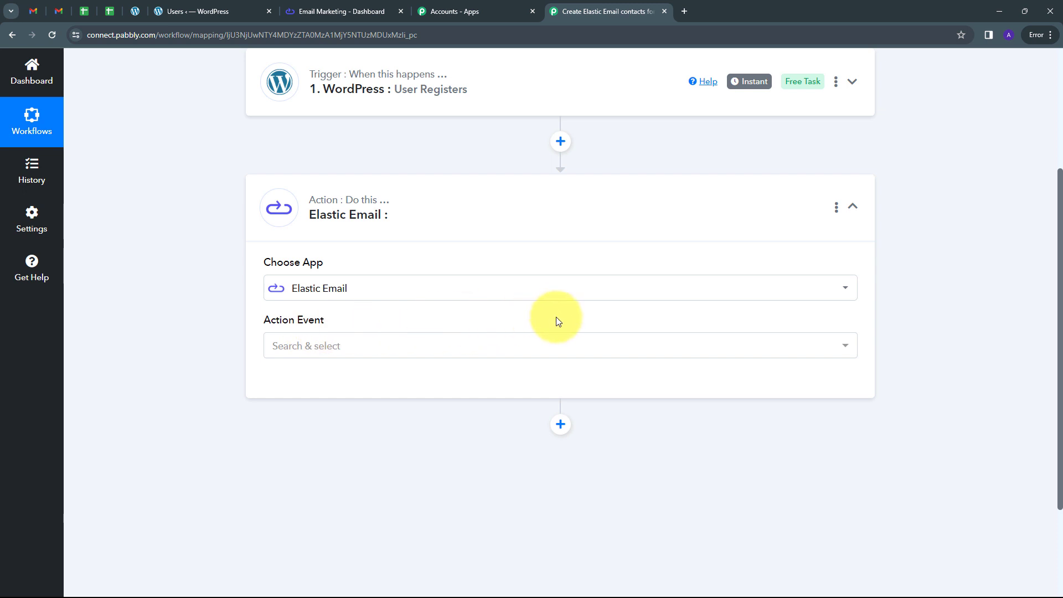
Step: Set the action event to Create Contact and start adding a new Elastic Email connection
left_click(502, 346)
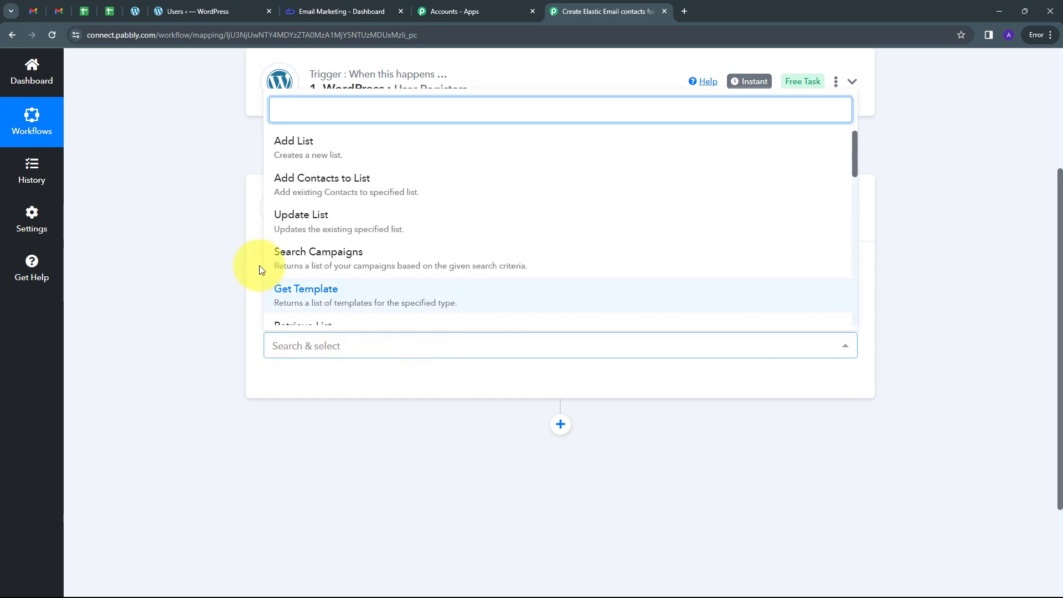
scroll(308, 247, "down", 3)
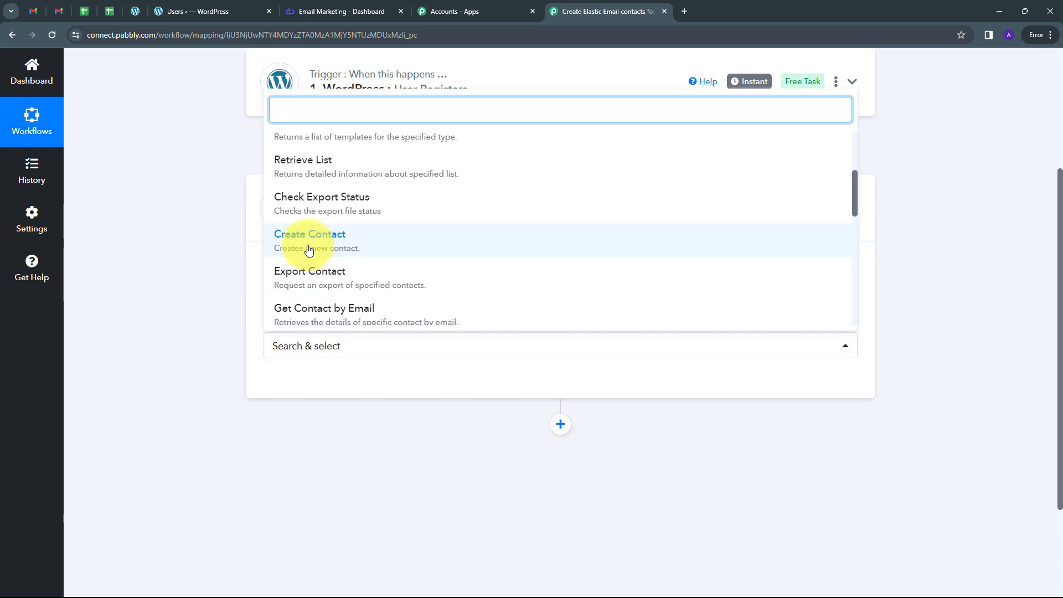
left_click(313, 249)
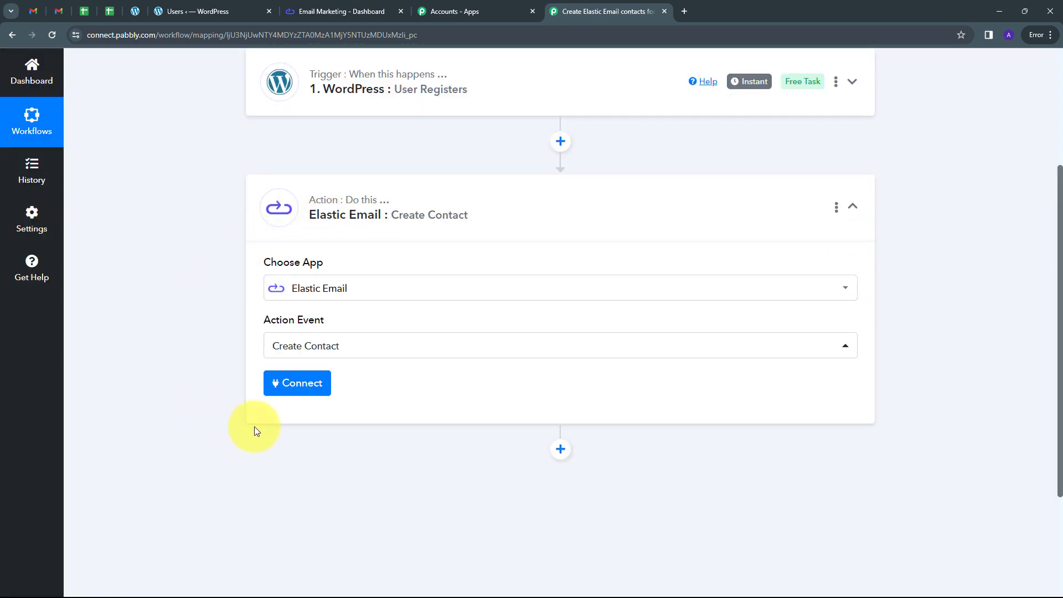
left_click(300, 387)
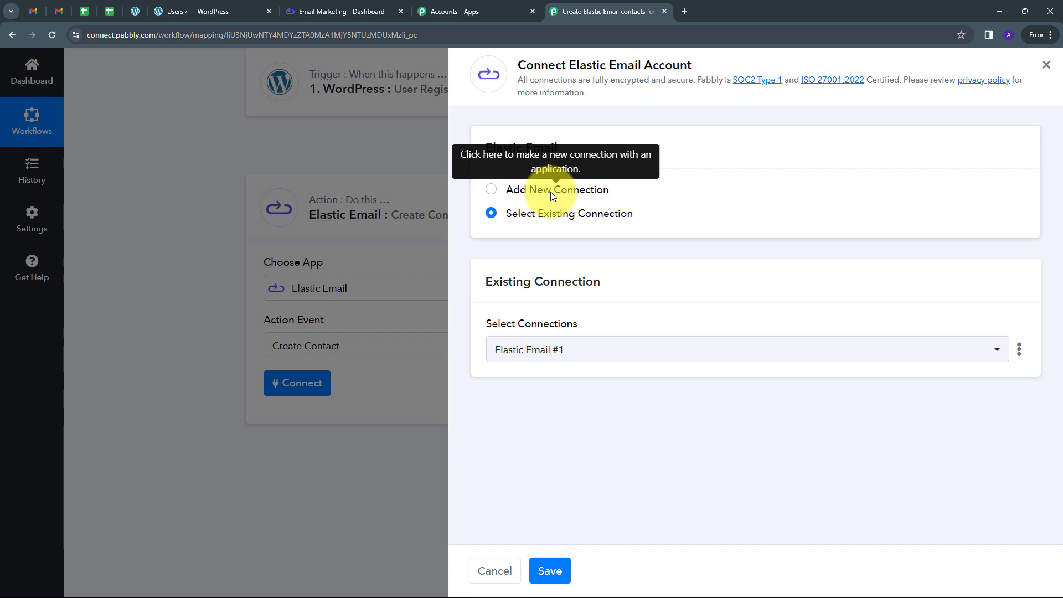
left_click(550, 191)
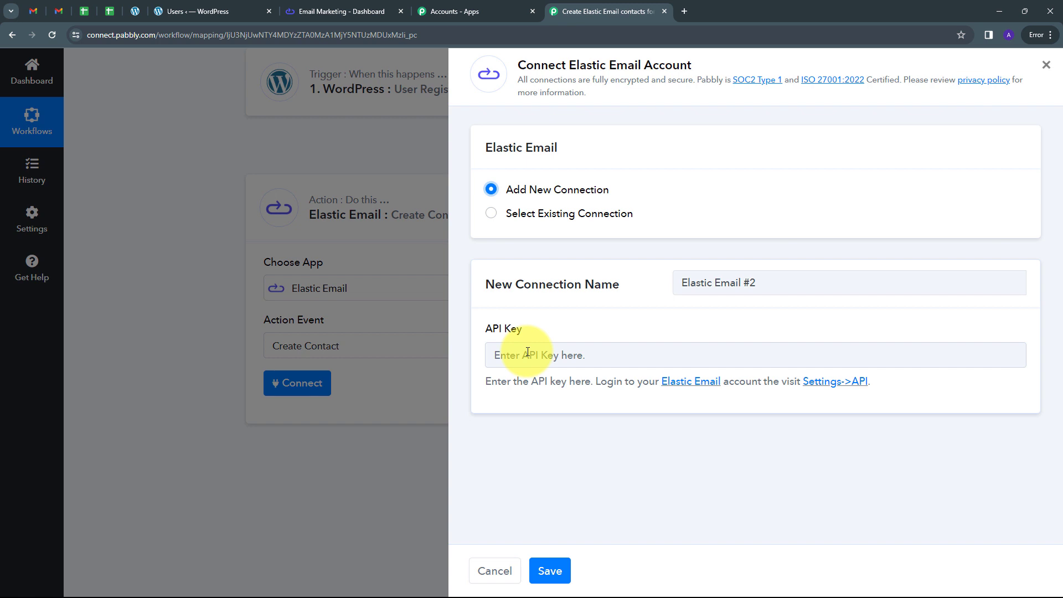
Step: In Elastic Email, create an additional API key named "Demo" with Full access permissions and copy it
left_click(328, 11)
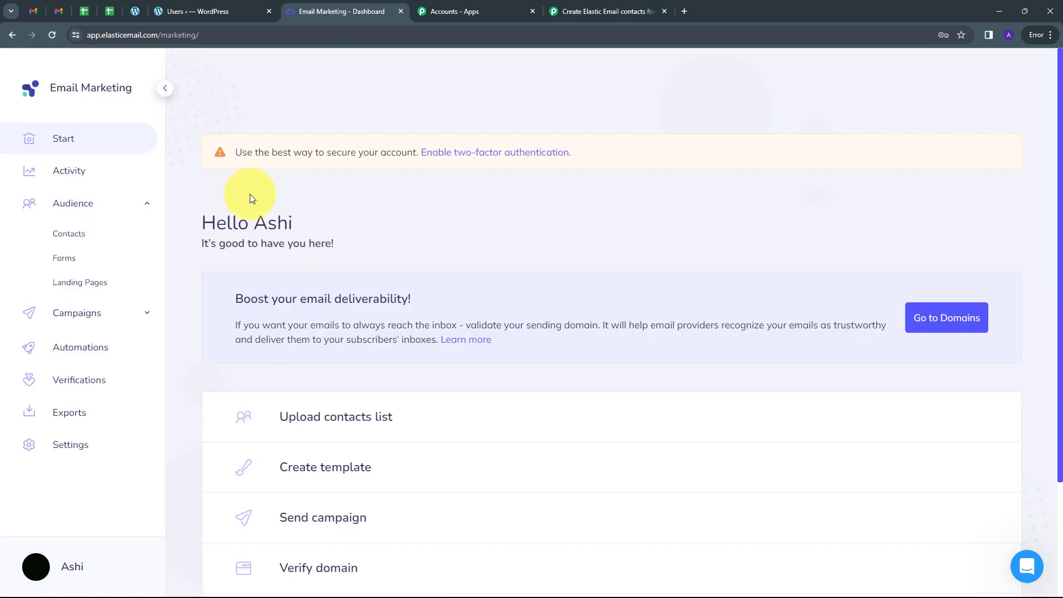
left_click(47, 446)
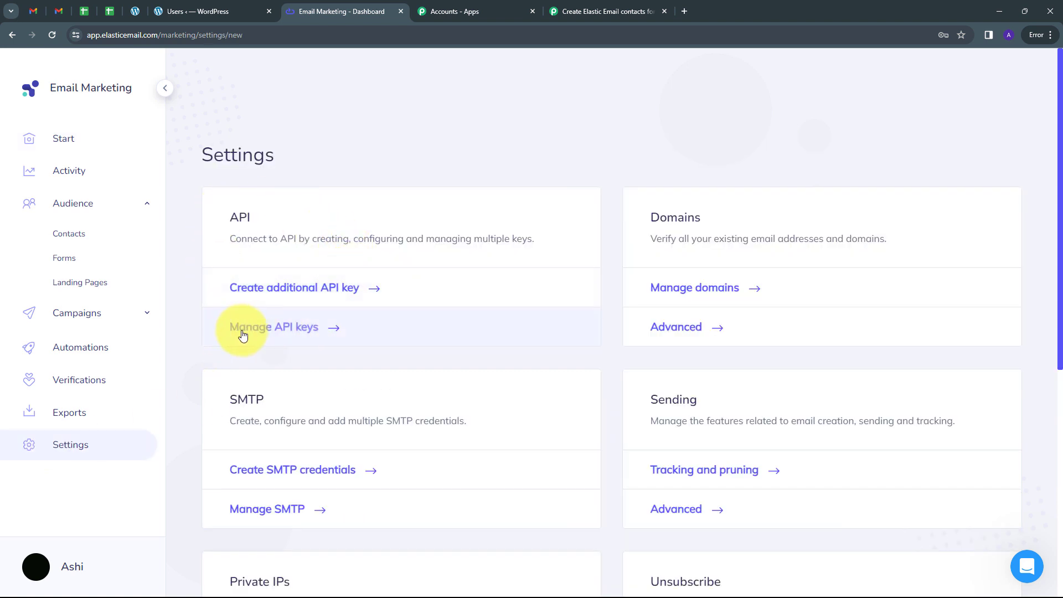
left_click(341, 294)
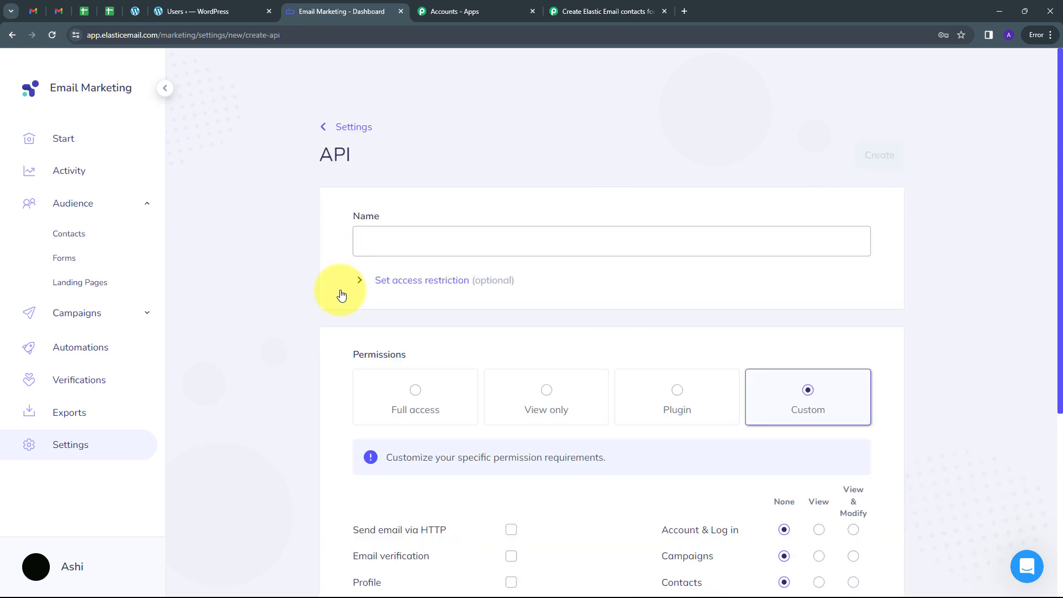
left_click(384, 242)
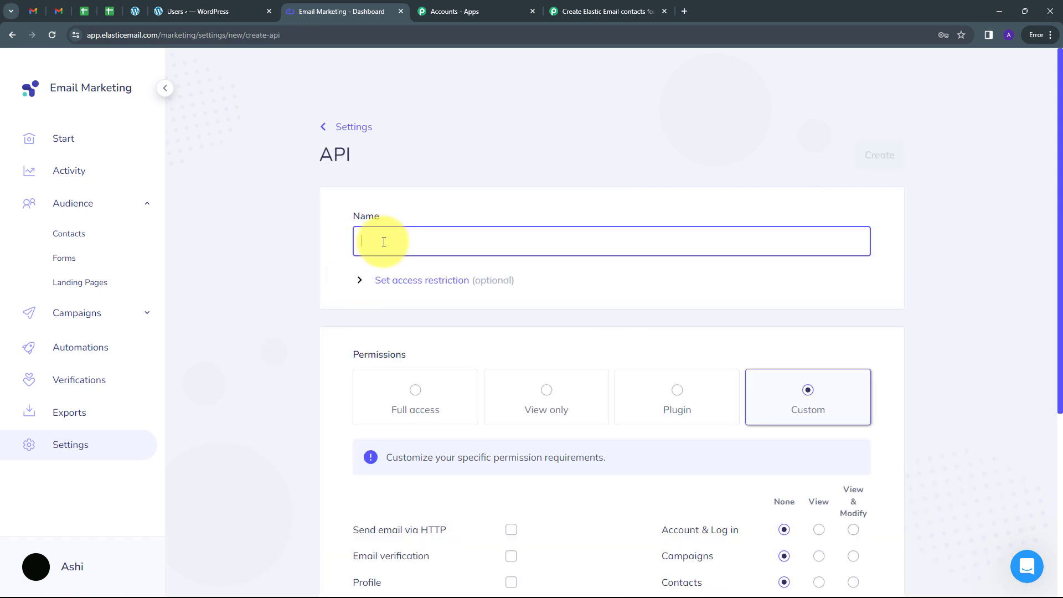
left_click(412, 246)
type("Demo")
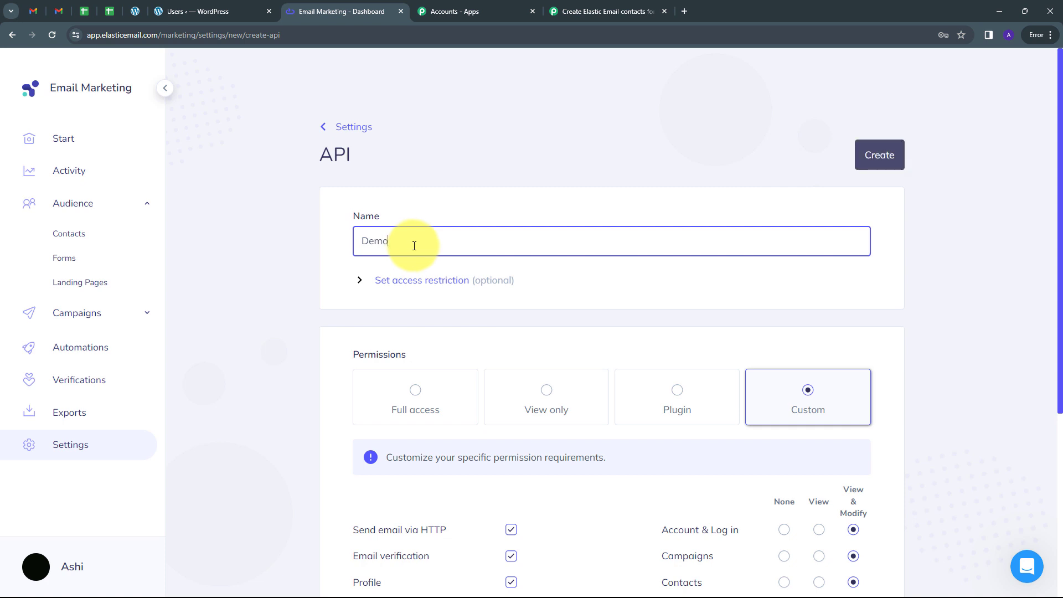
left_click(410, 394)
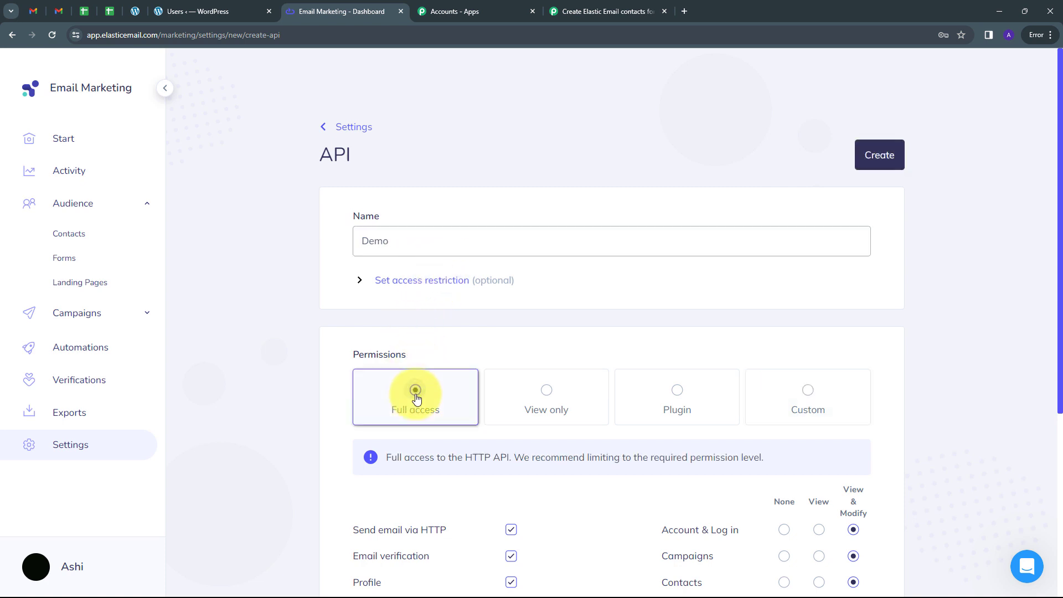
left_click(872, 152)
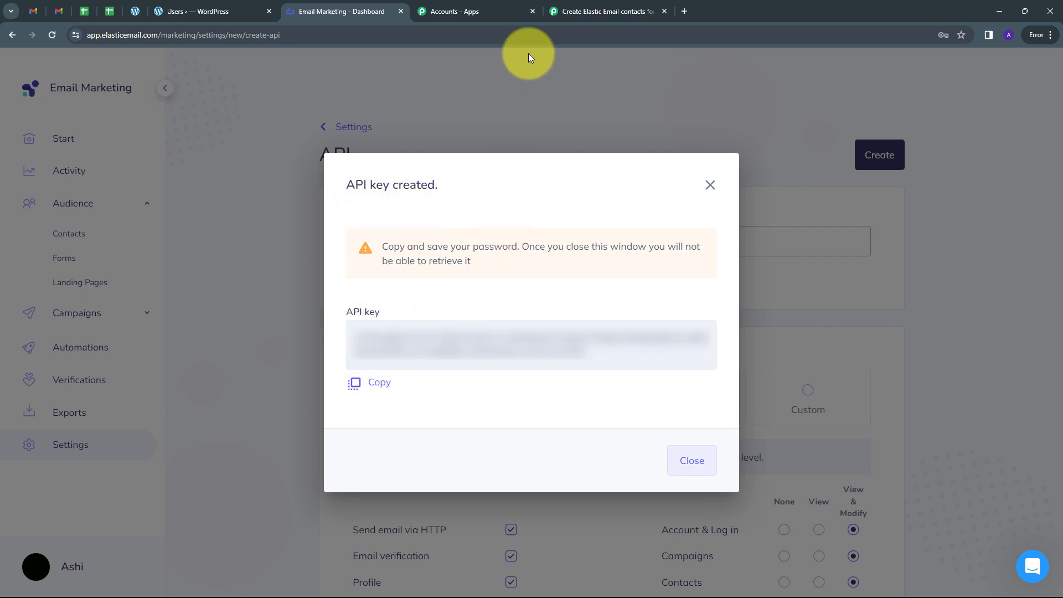
Step: Back in Pabbly Connect, paste the copied API key into the new Elastic Email connection and save it
left_click(585, 5)
left_click(542, 357)
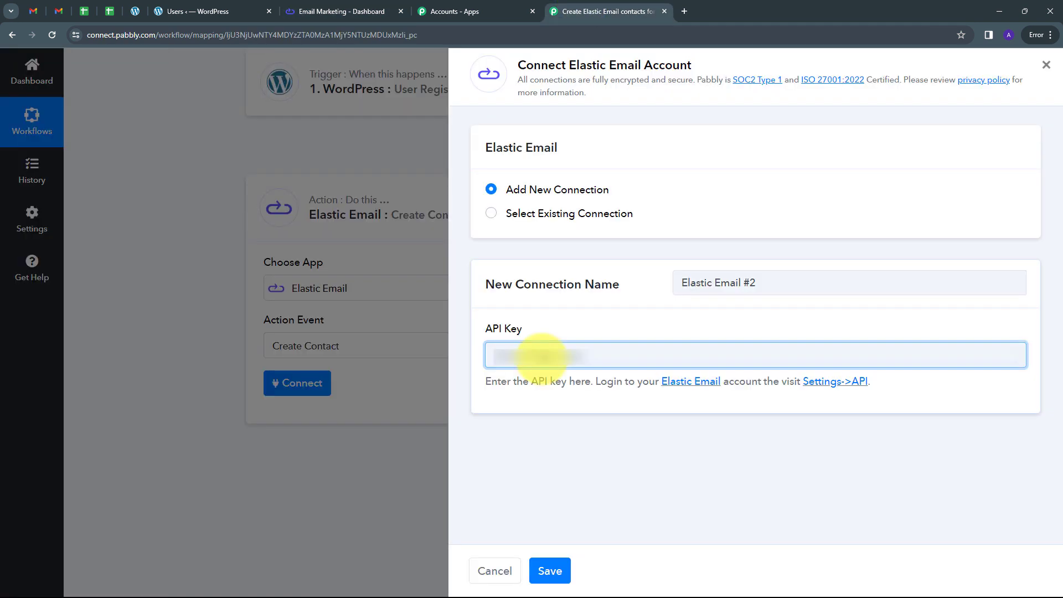
key("ctrl+v")
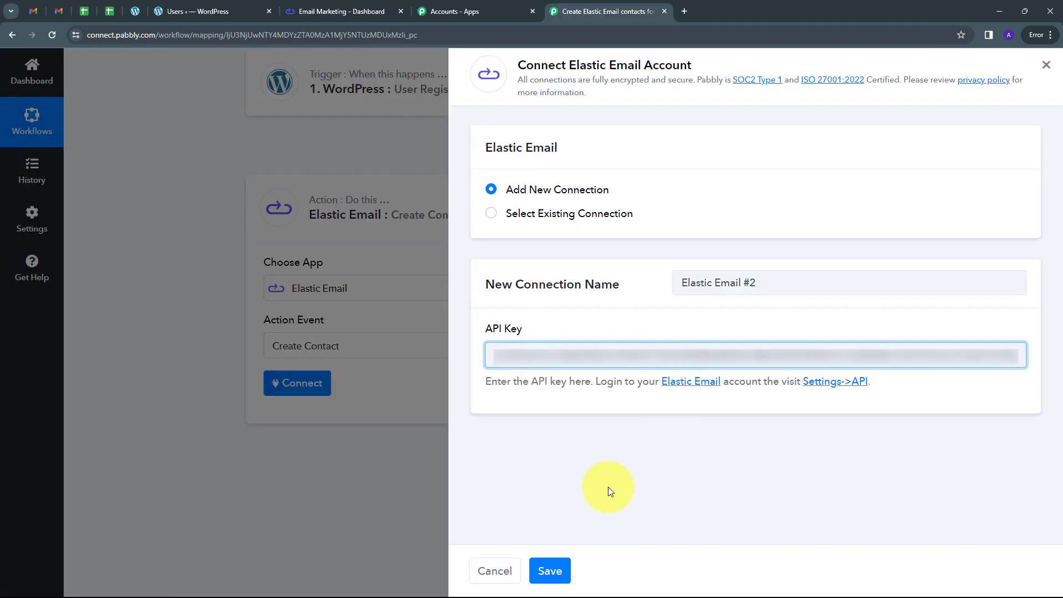
left_click(559, 554)
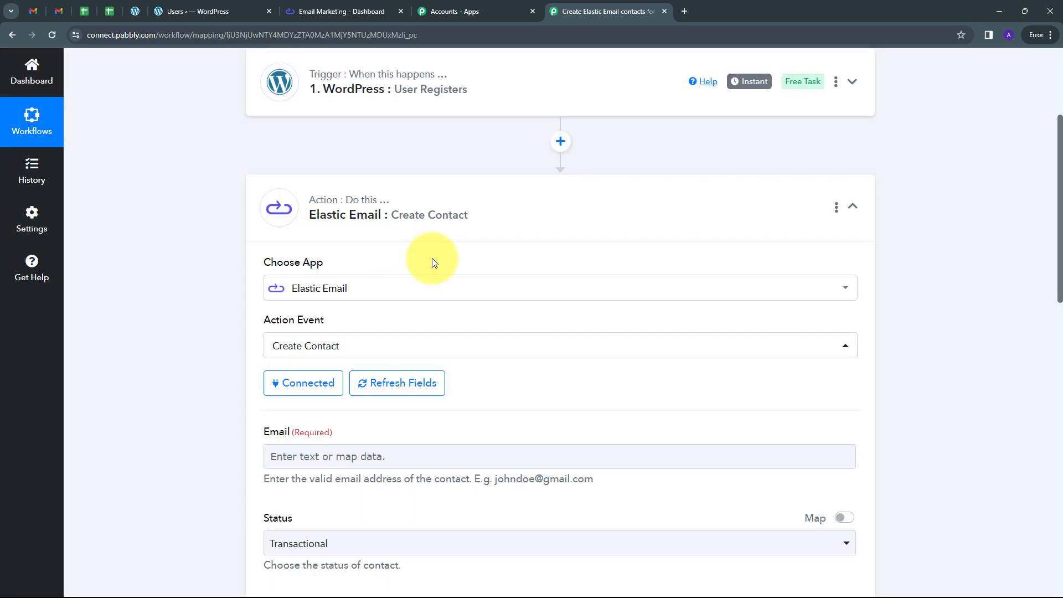
Step: Map the contact's Email field to the Data User Email value from the WordPress User Registers step
scroll(491, 241, "down", 4)
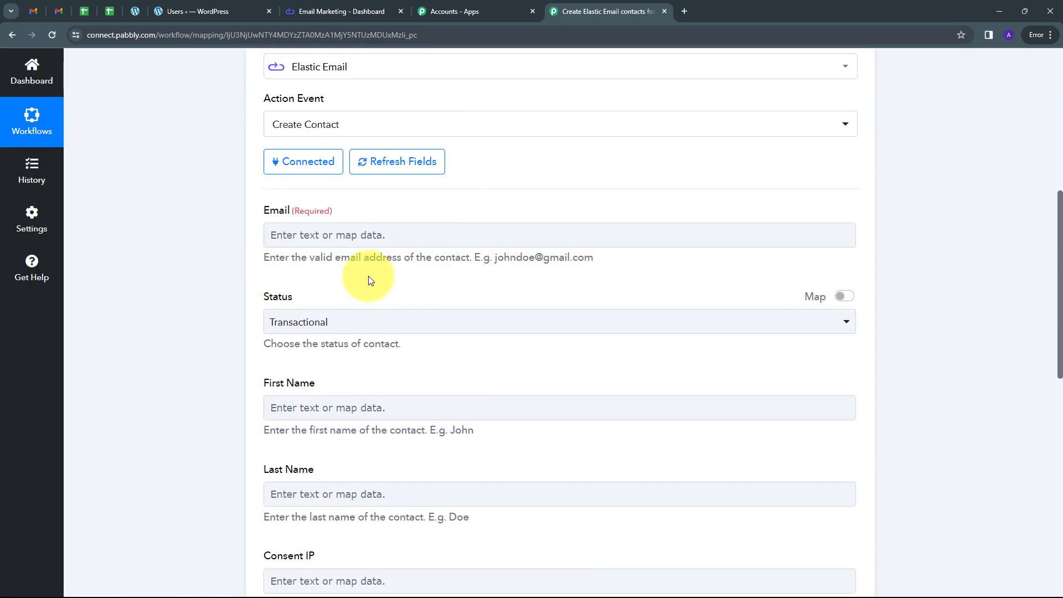
scroll(450, 277, "down", 6)
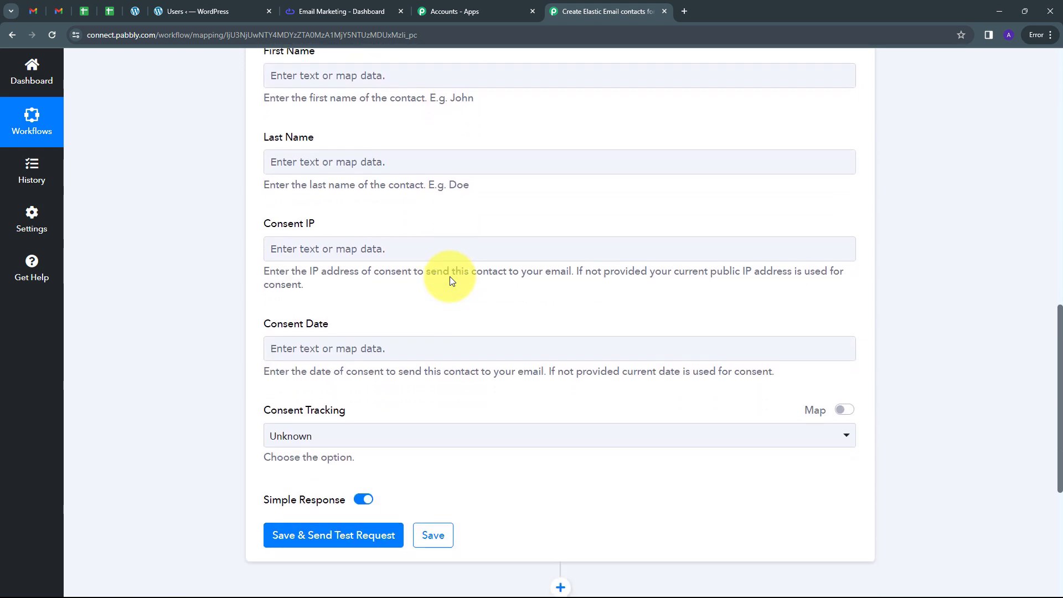
scroll(450, 277, "up", 5)
scroll(449, 280, "up", 1)
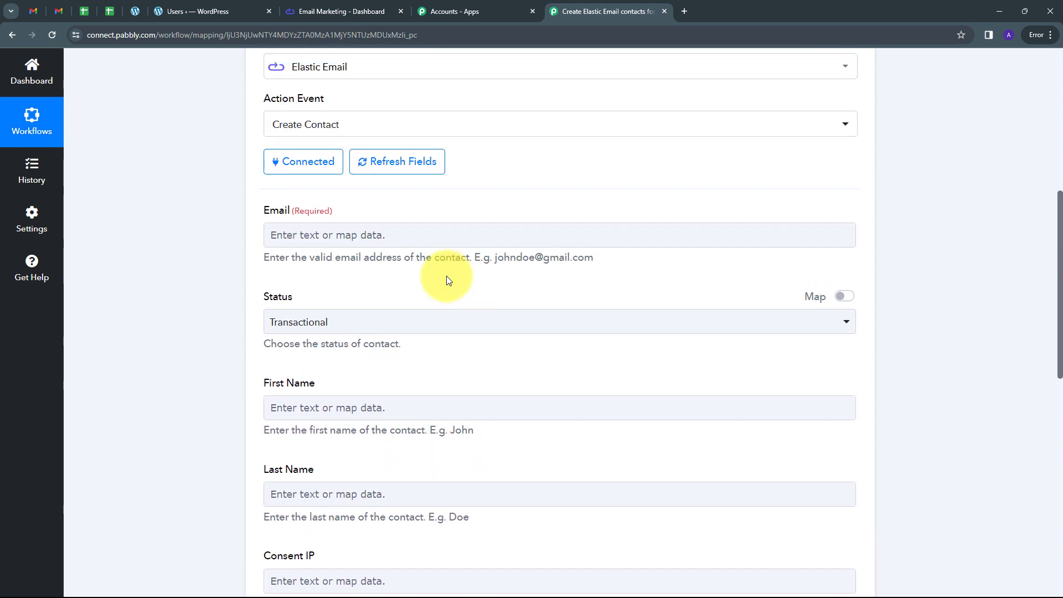
left_click(279, 230)
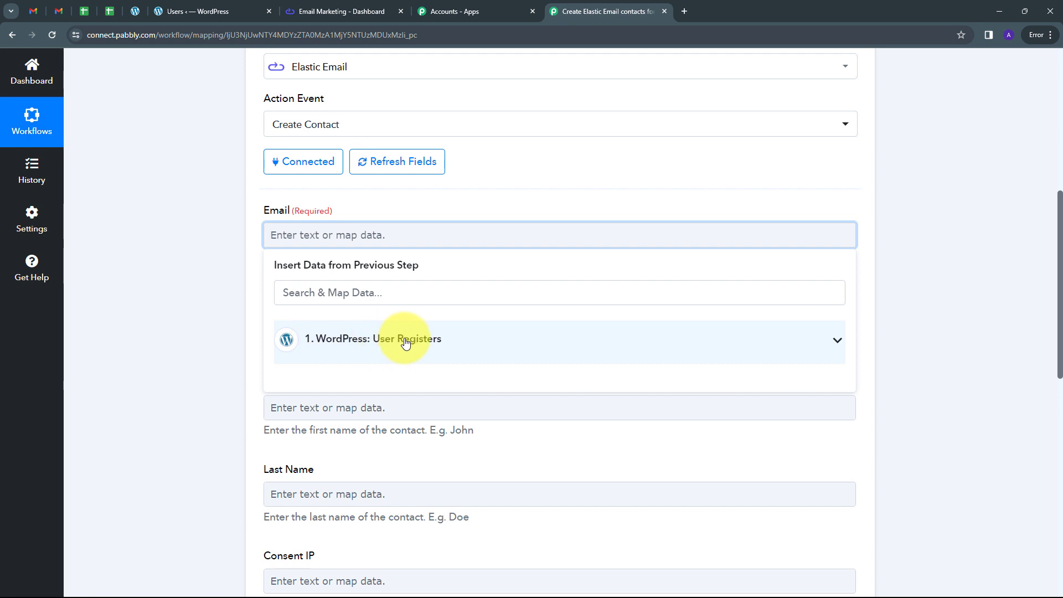
left_click(406, 342)
left_click(360, 293)
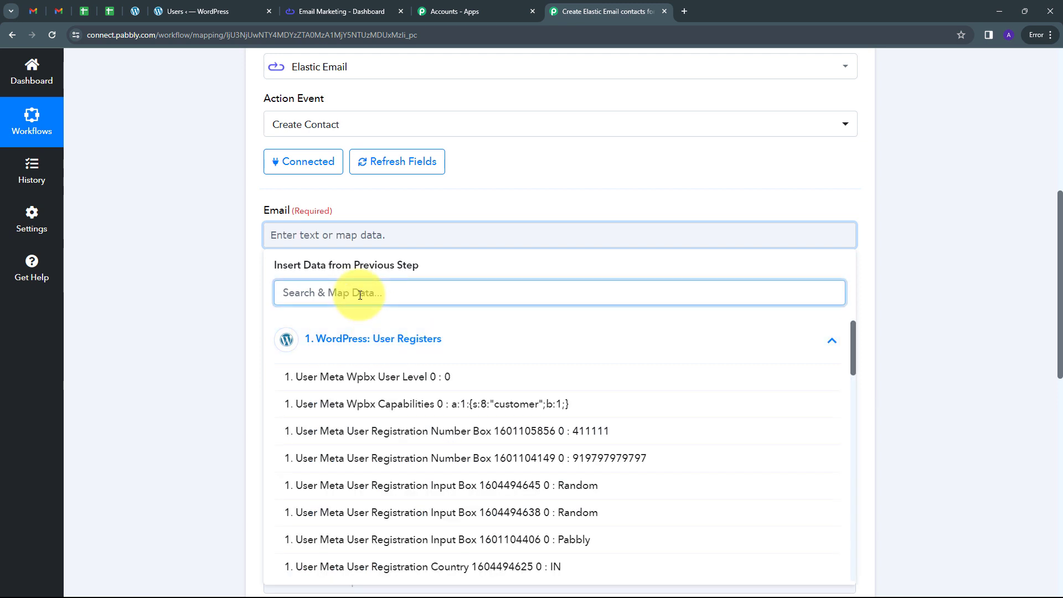
type("ema")
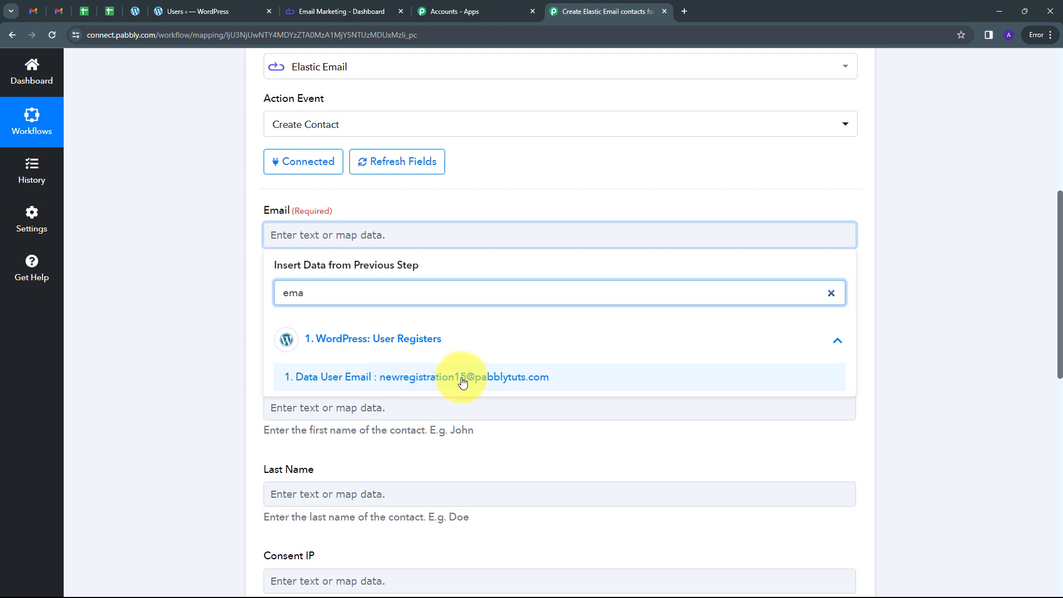
left_click(406, 377)
left_click(256, 307)
Step: Set the contact's Status to Active
scroll(267, 273, "down", 1)
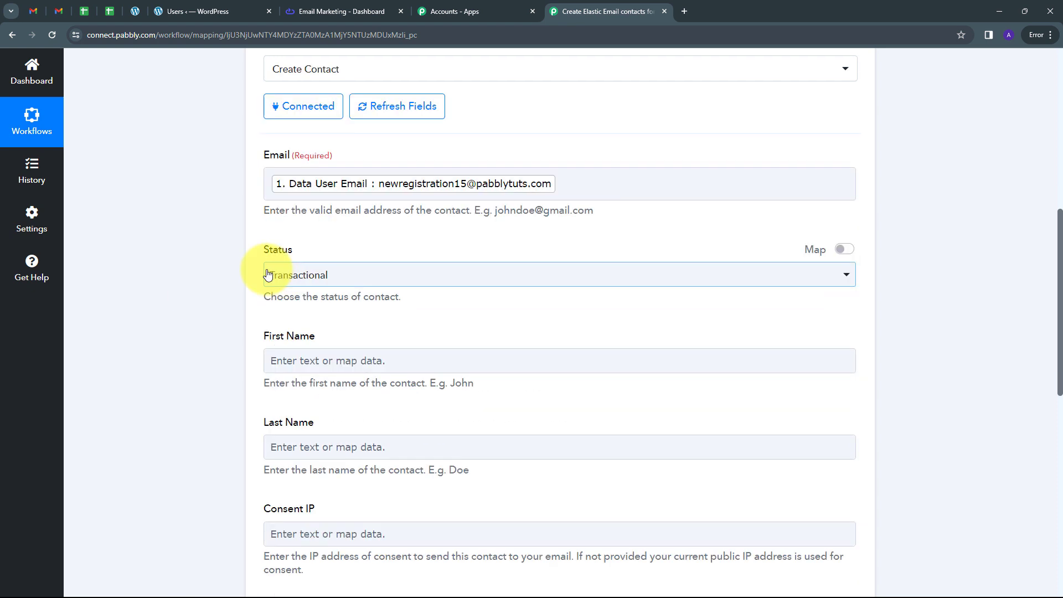
left_click(482, 278)
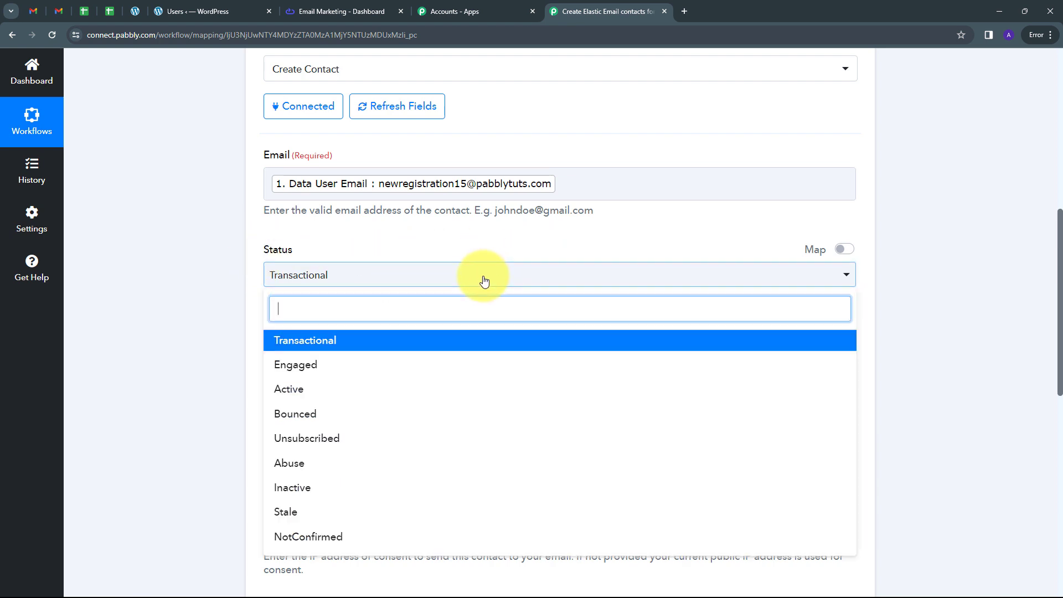
left_click(293, 394)
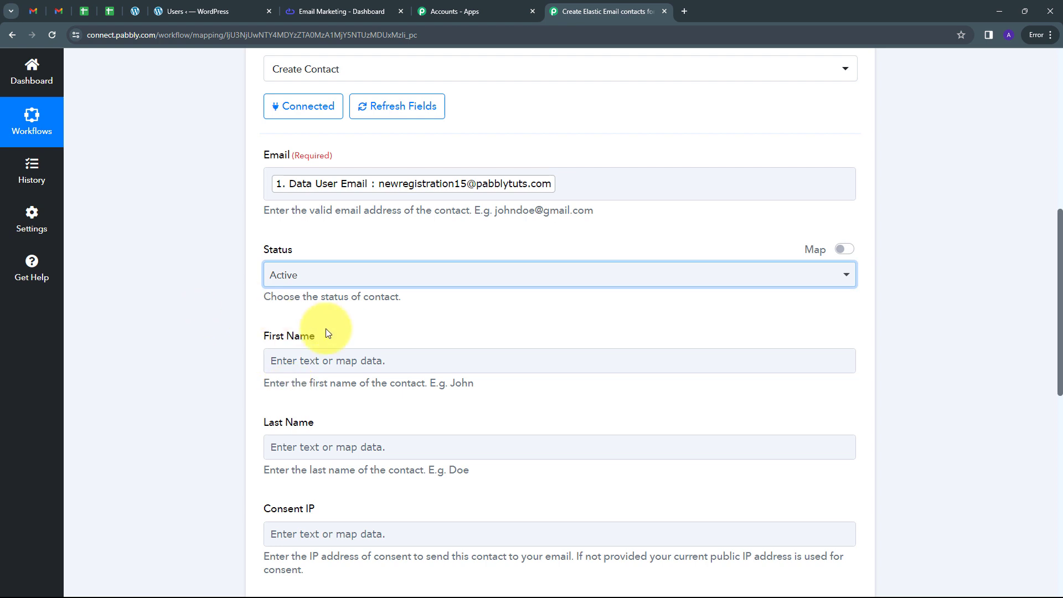
Step: Map the First Name field to the User Meta First Name value from the WordPress step
scroll(325, 328, "down", 2)
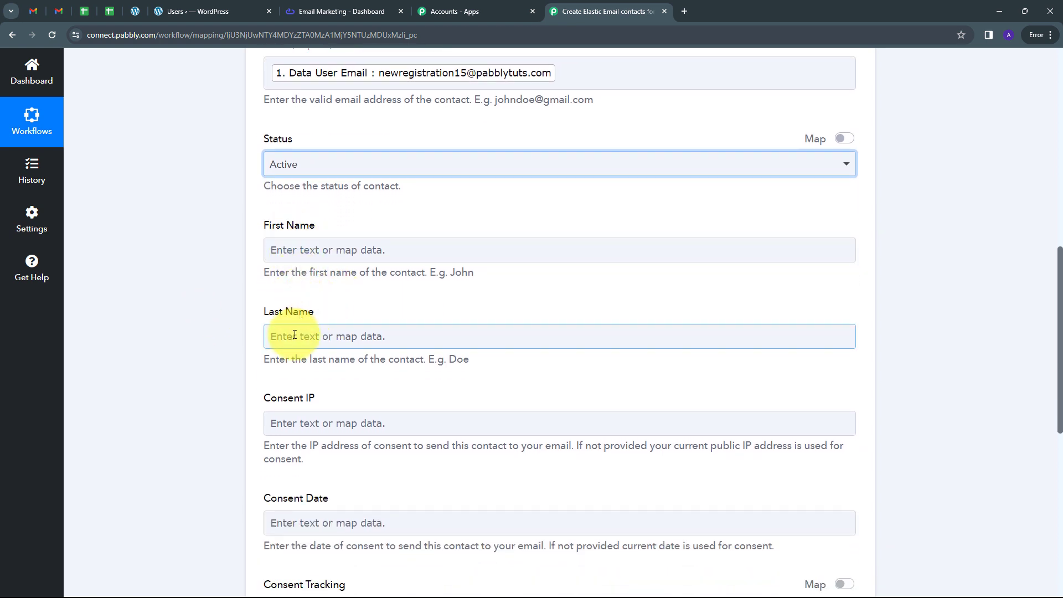
left_click(292, 248)
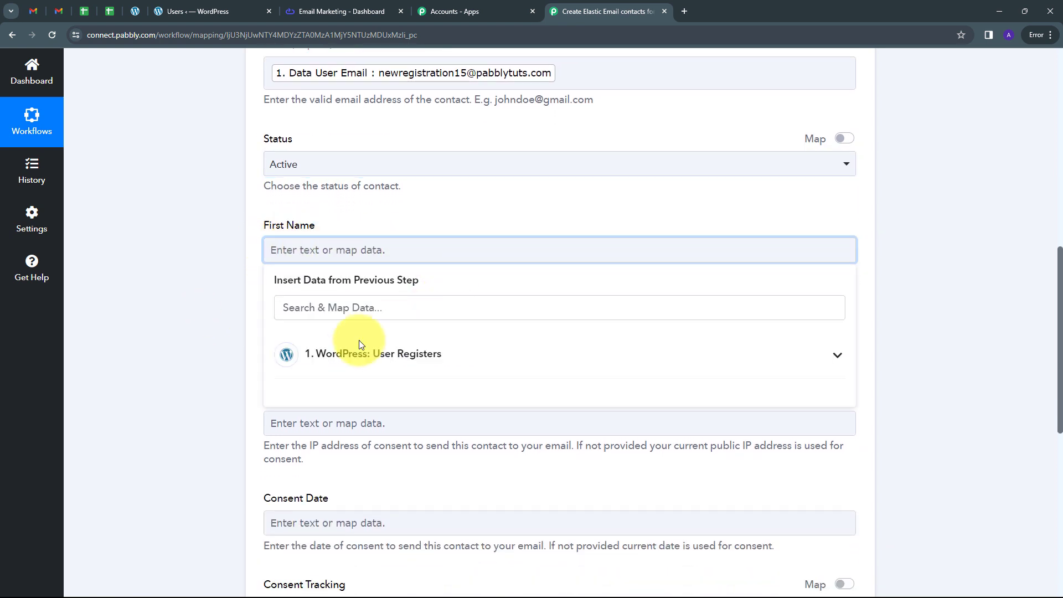
left_click(353, 358)
left_click(299, 306)
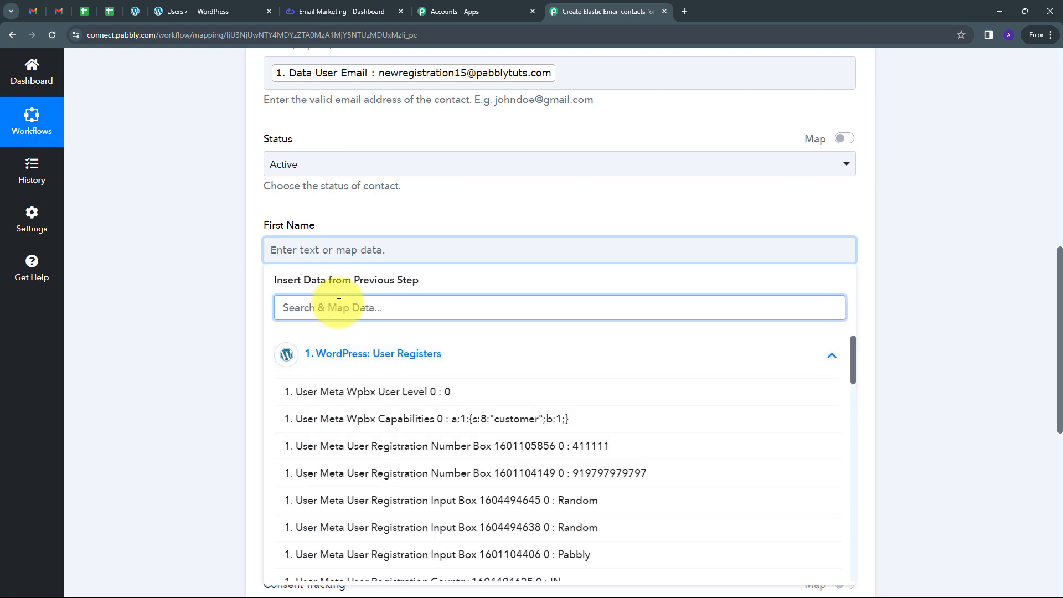
type("first")
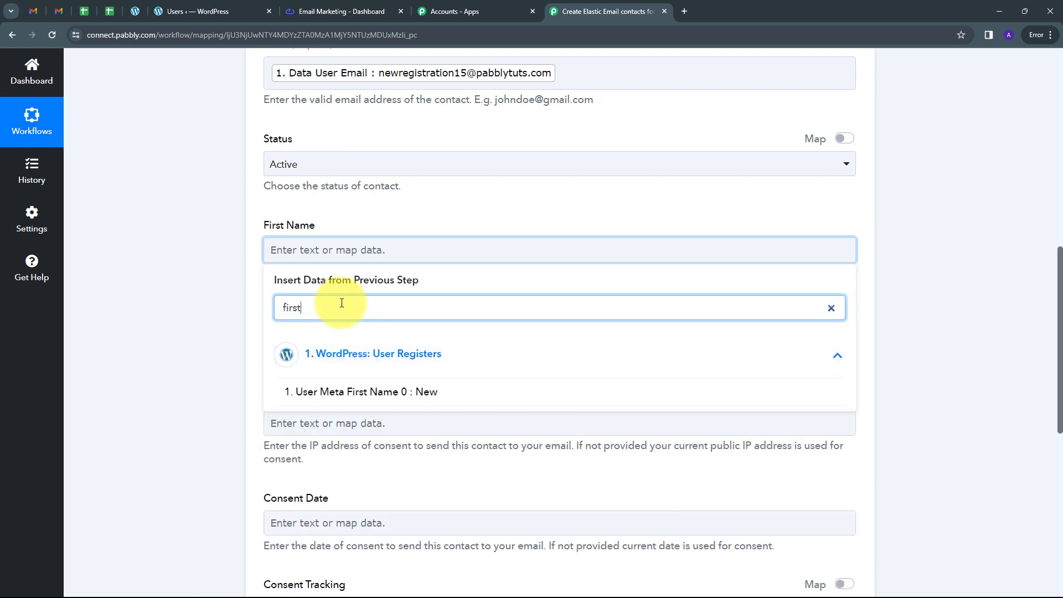
left_click(430, 392)
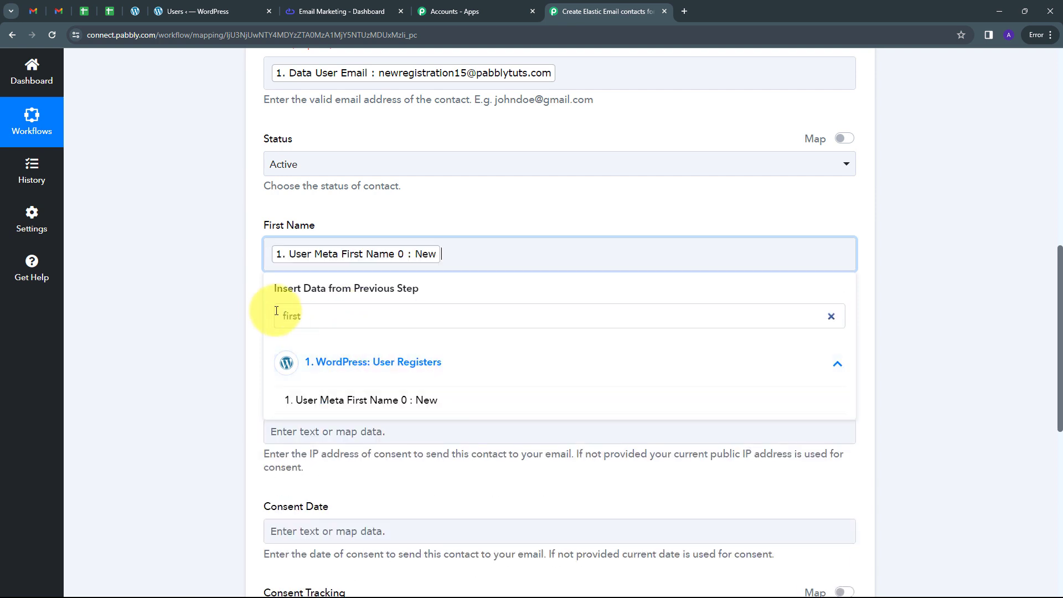
left_click(208, 285)
Step: Map the Last Name field to the User Meta Last Name value from the WordPress step
scroll(351, 280, "down", 1)
left_click(302, 290)
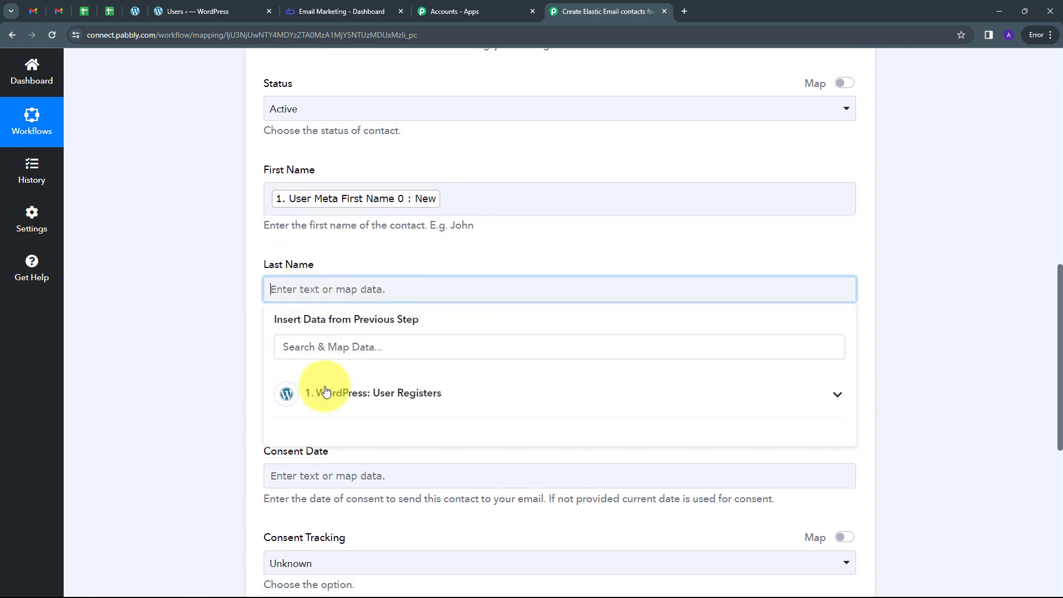
left_click(323, 393)
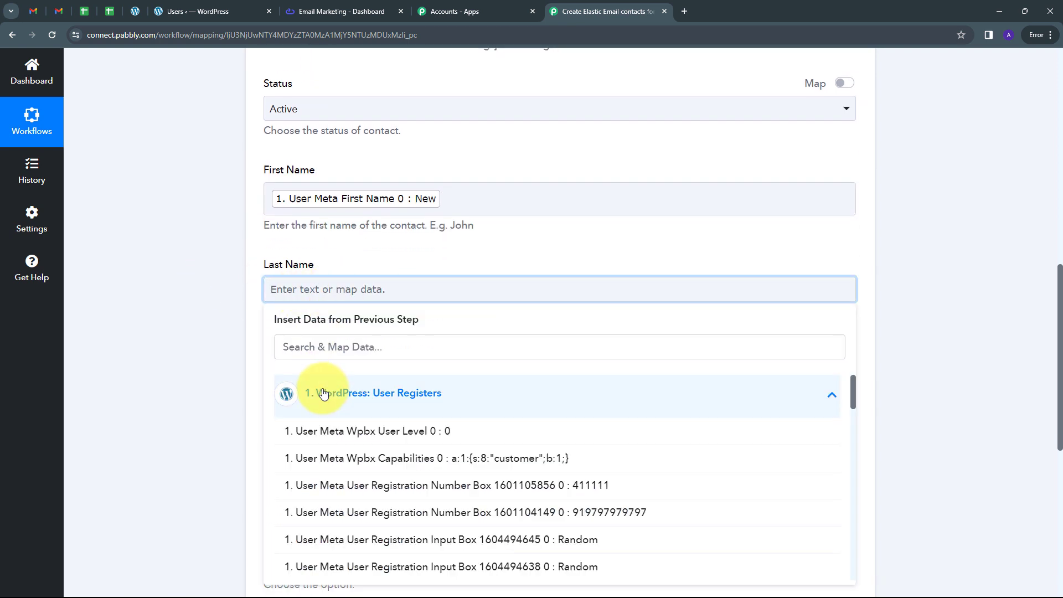
left_click(336, 348)
type("last")
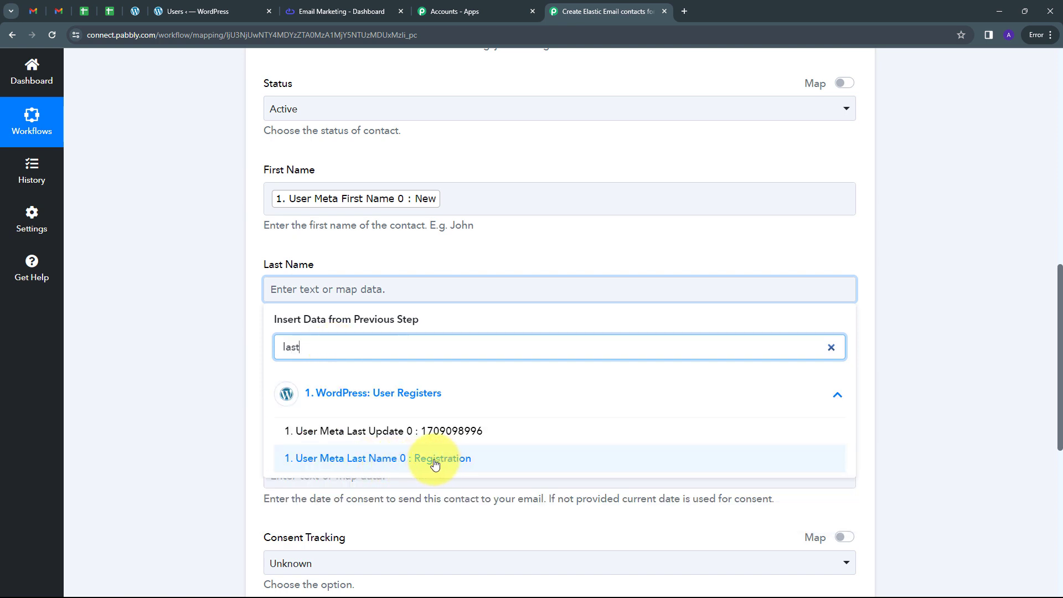
left_click(434, 460)
Step: Set Consent Tracking to Allow, leaving Consent IP and Consent Date empty
scroll(427, 332, "down", 2)
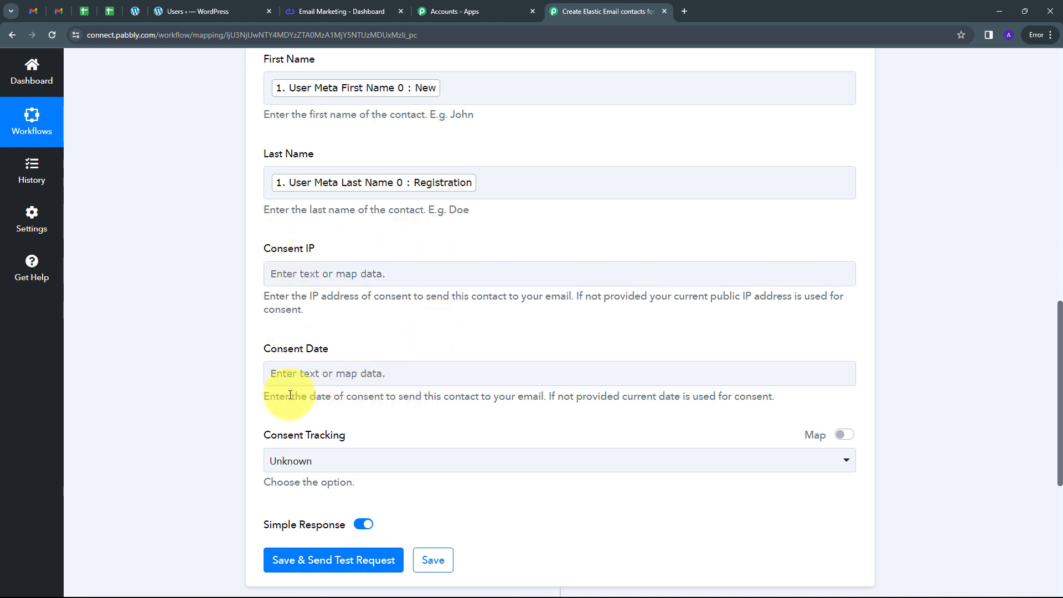
scroll(290, 395, "down", 1)
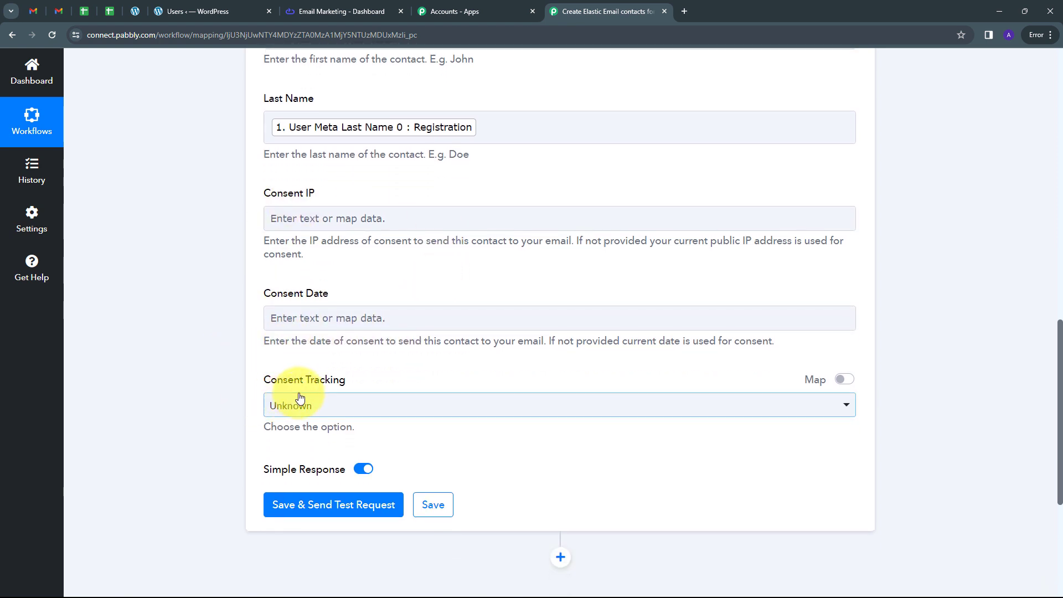
left_click(441, 408)
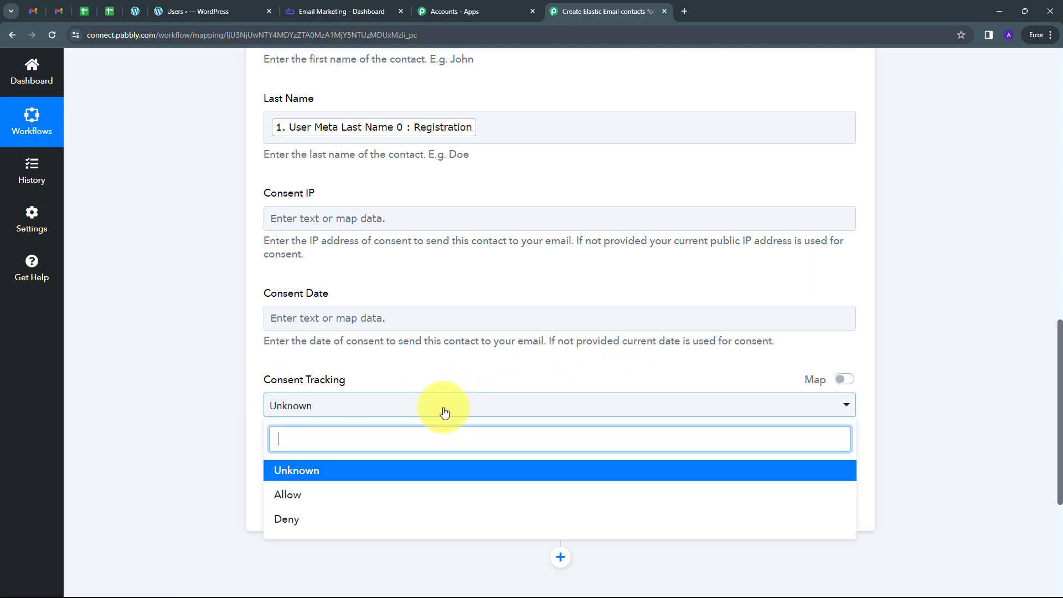
left_click(288, 498)
Step: Save the Create Contact action, send a test request and review the received response
scroll(439, 363, "up", 6)
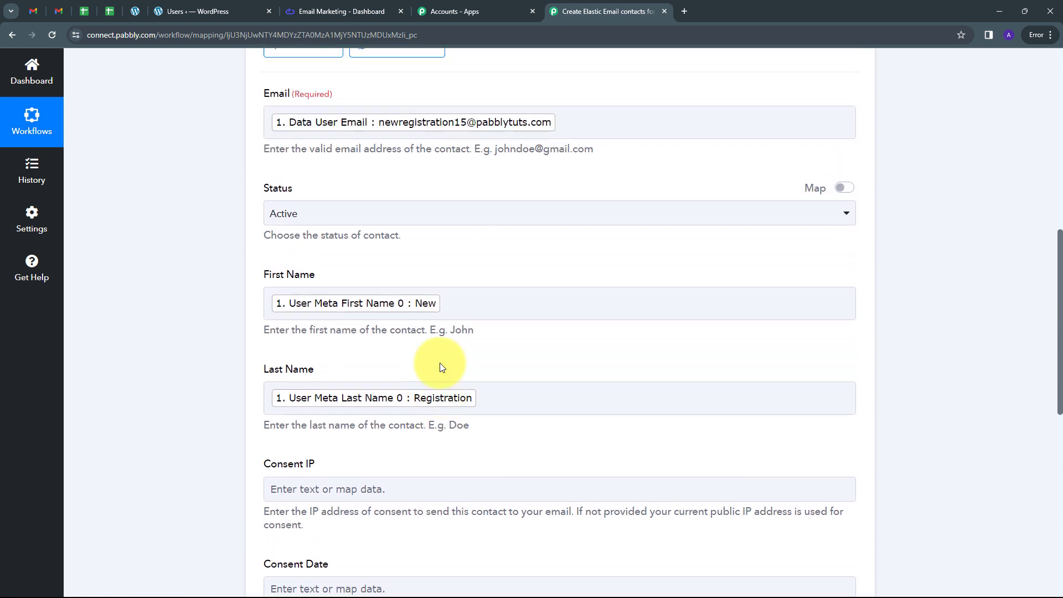
scroll(440, 363, "down", 6)
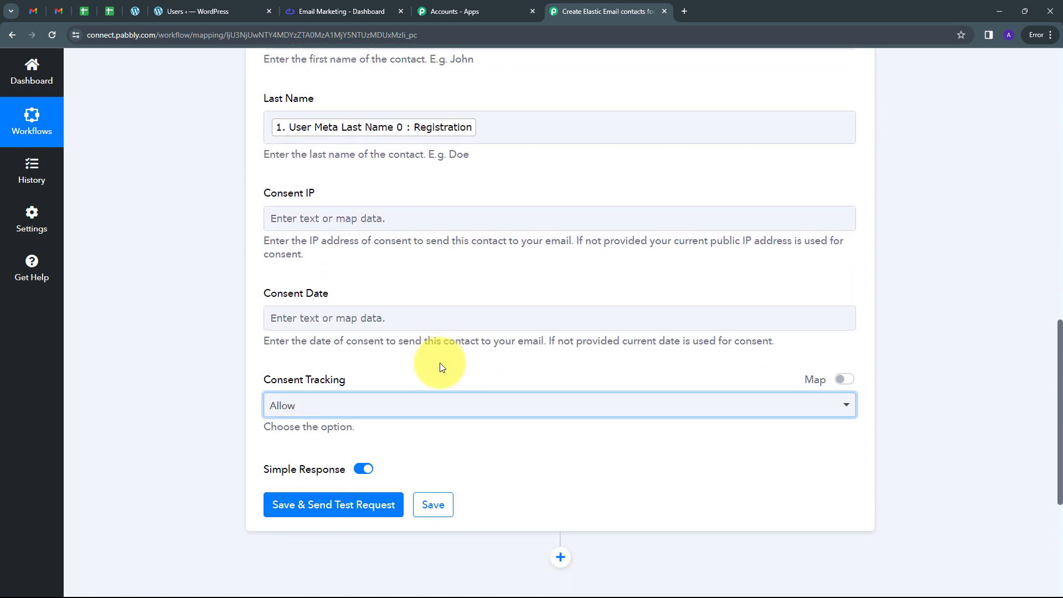
left_click(324, 511)
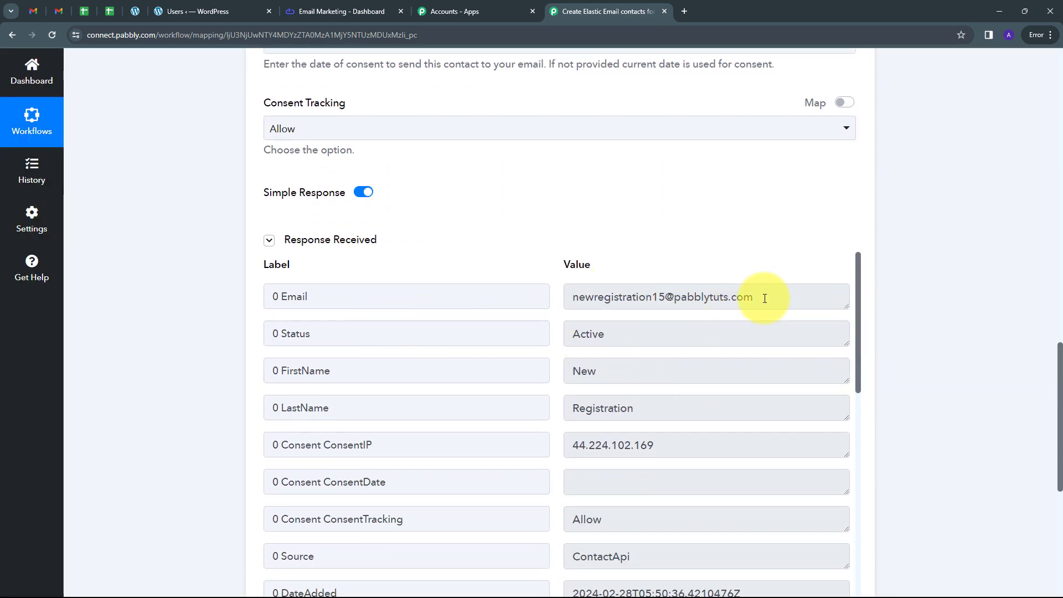
scroll(607, 304, "down", 1)
scroll(628, 340, "up", 1)
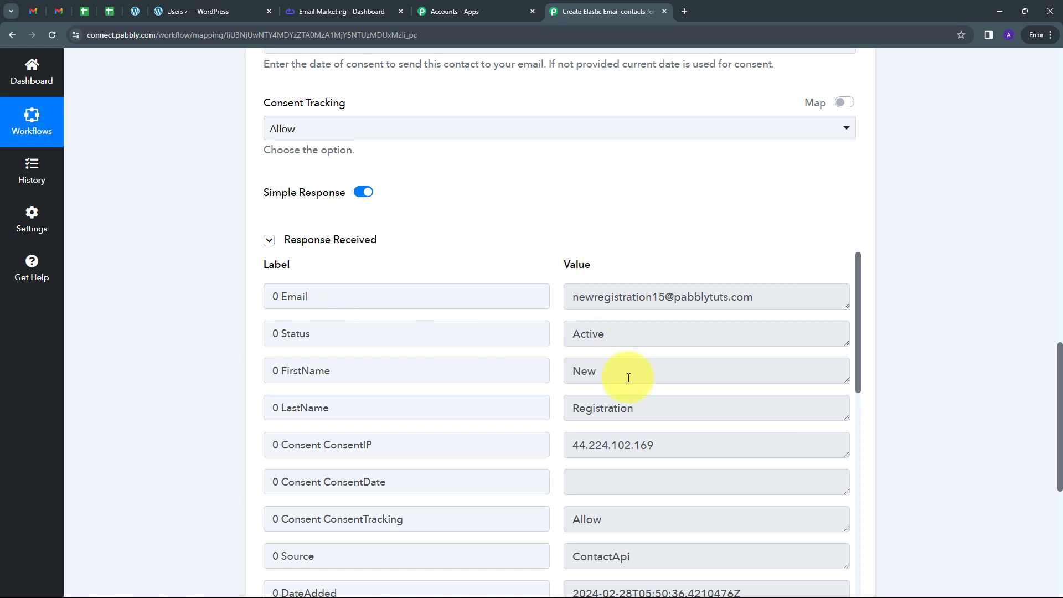
Step: In Elastic Email, dismiss the created API key message and open the All Contacts segment
left_click(336, 13)
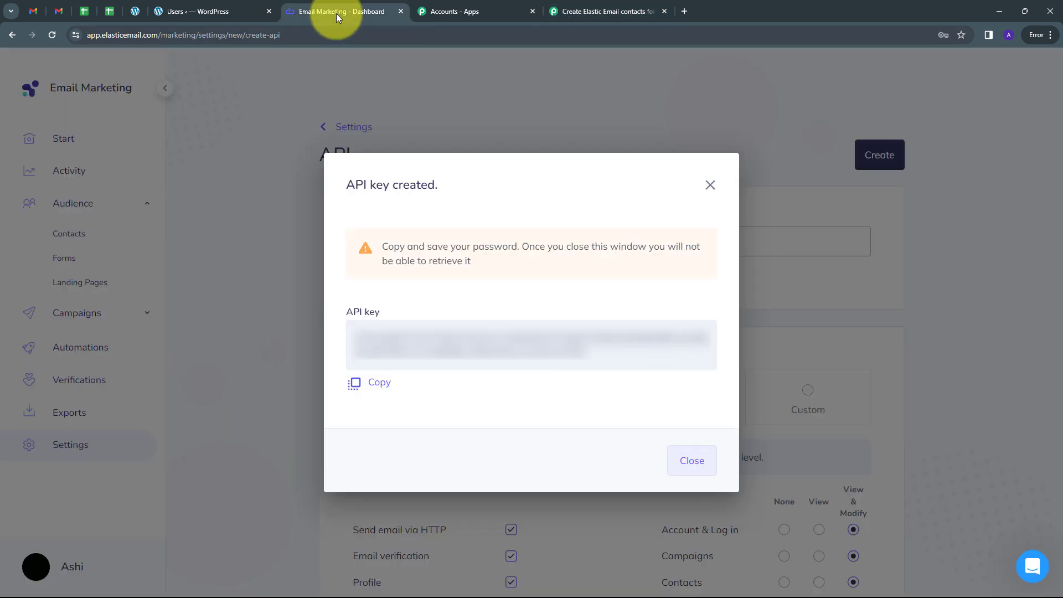
left_click(709, 186)
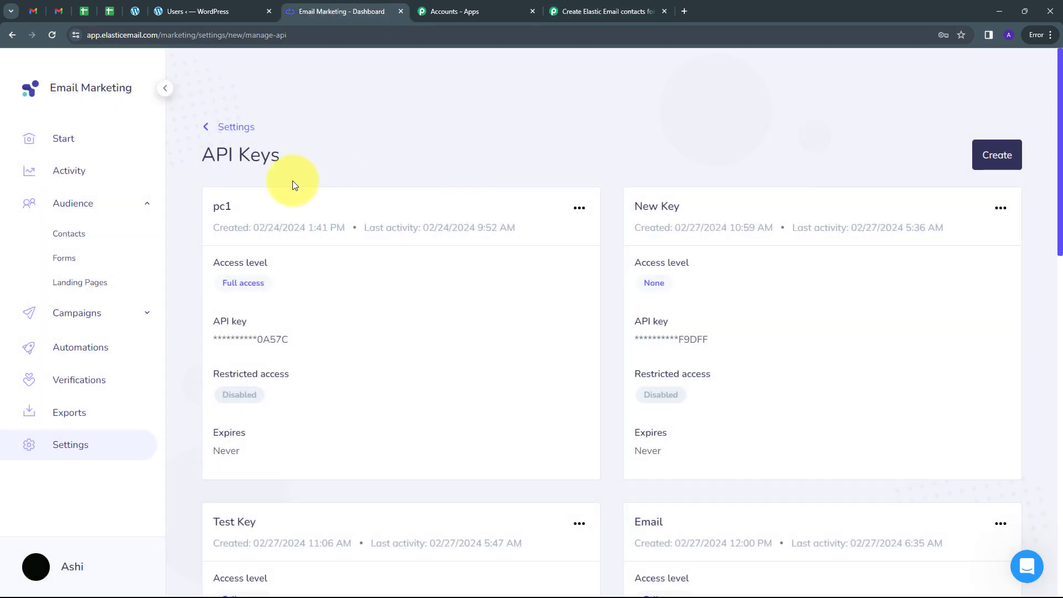
left_click(63, 242)
left_click(313, 212)
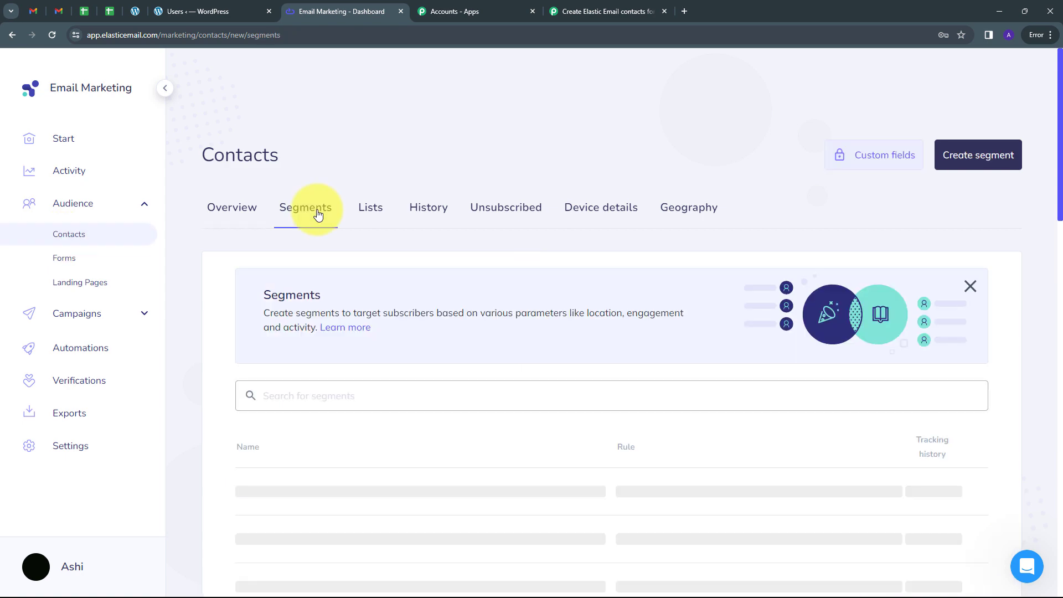
scroll(453, 239, "down", 3)
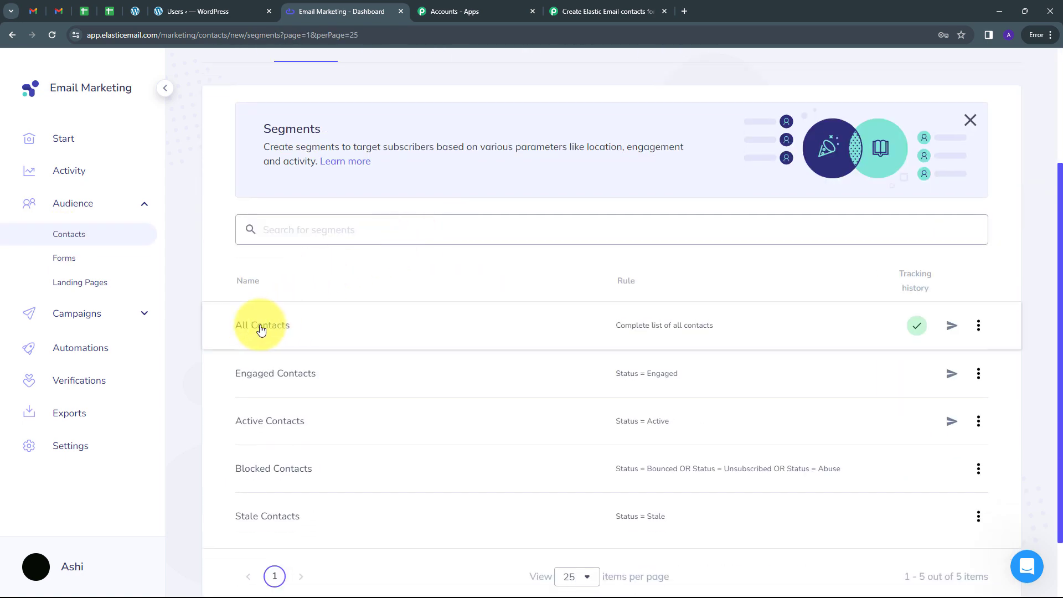
left_click(308, 325)
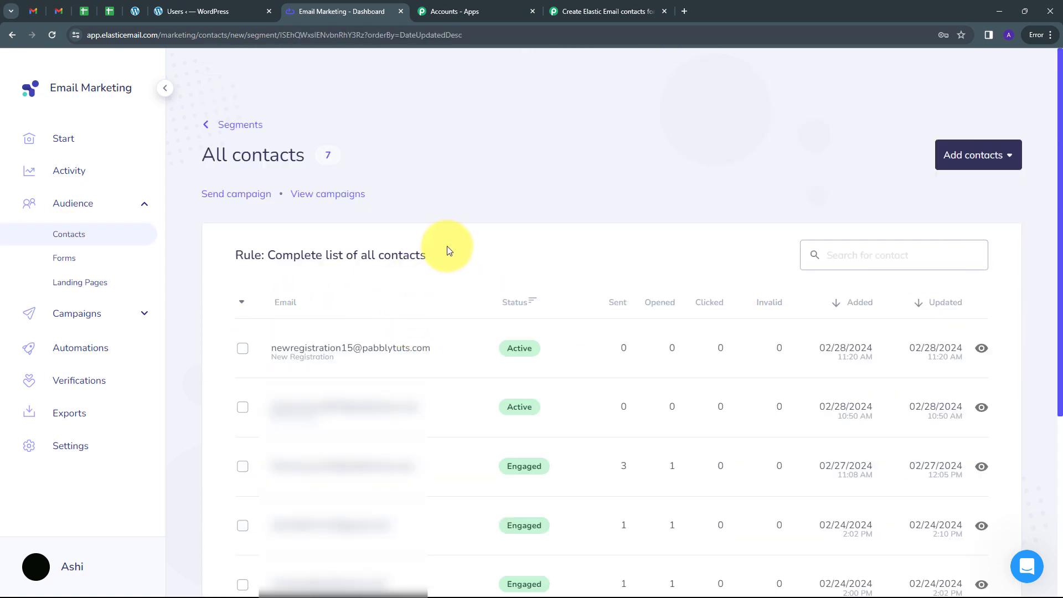
Step: Look through the contact list and open the details of the most recently added contact
scroll(450, 240, "down", 1)
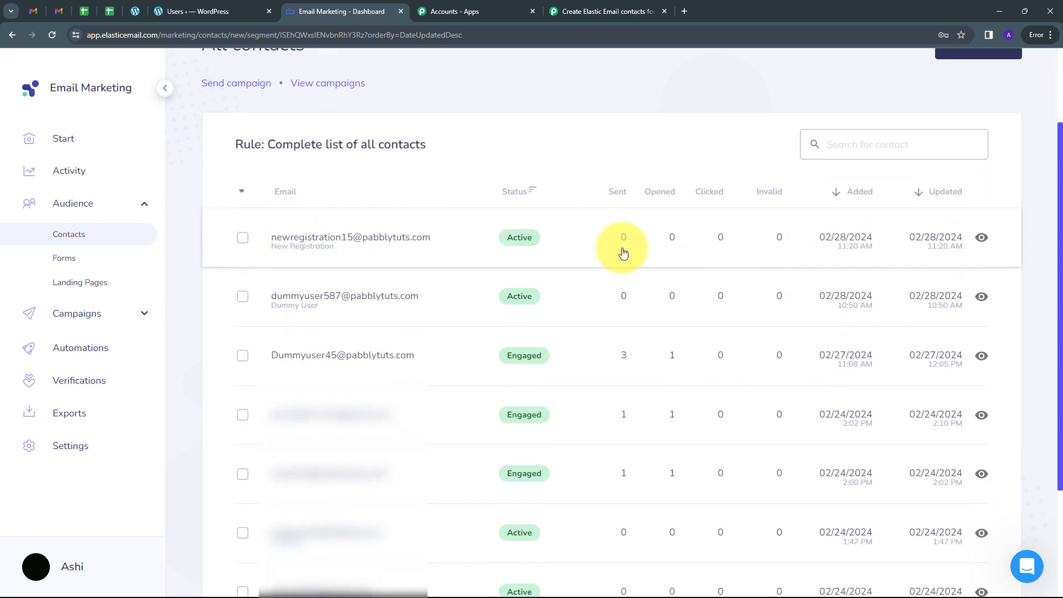
scroll(665, 272, "up", 1)
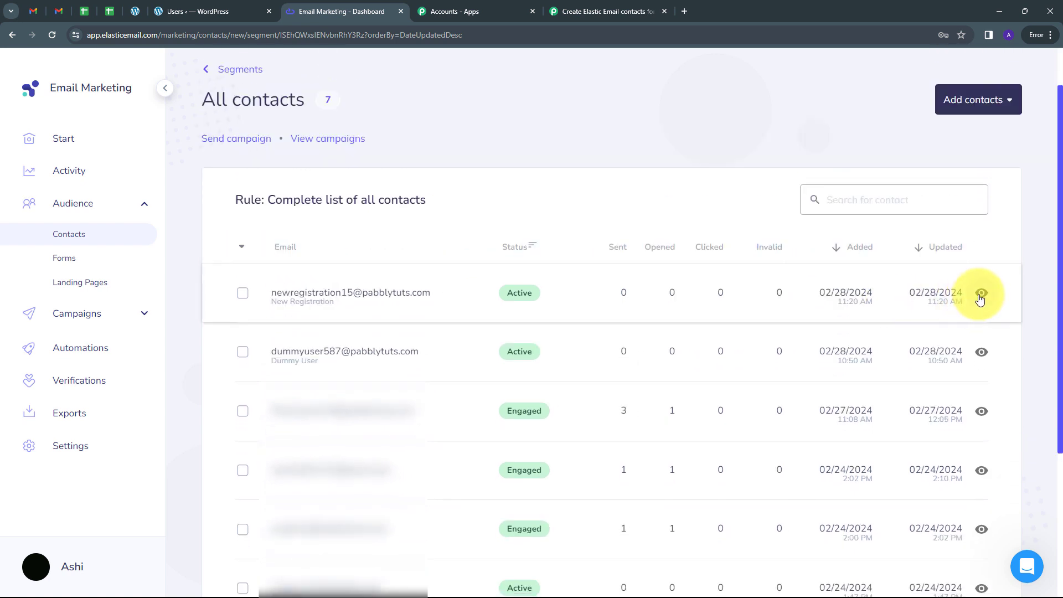
left_click(981, 293)
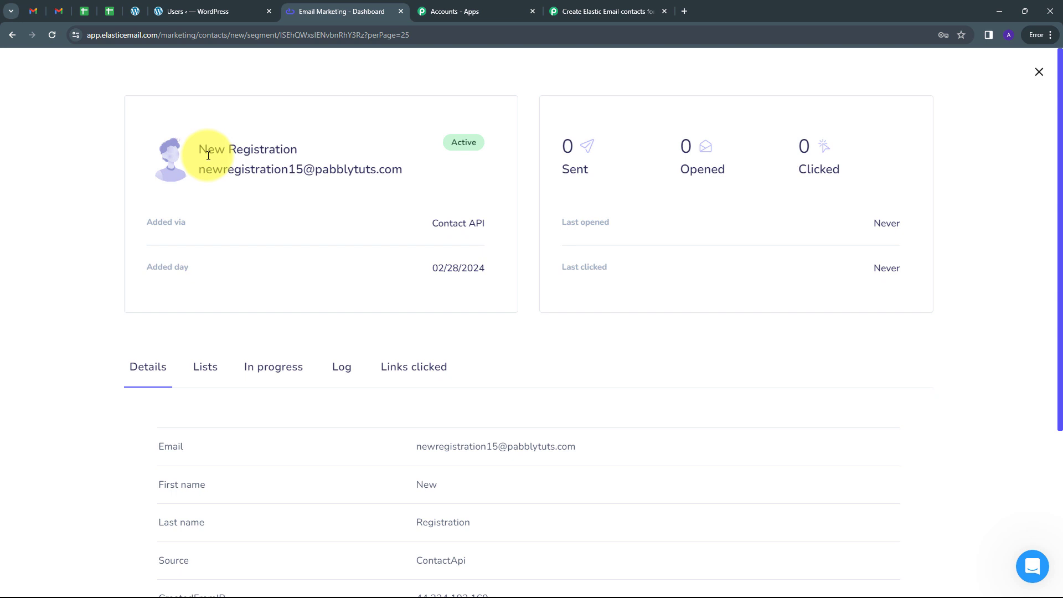
Step: On the WordPress registration page, enter first name Test, last name User, username TestUser12 and company name Pabbly
left_click(135, 11)
scroll(306, 216, "up", 10)
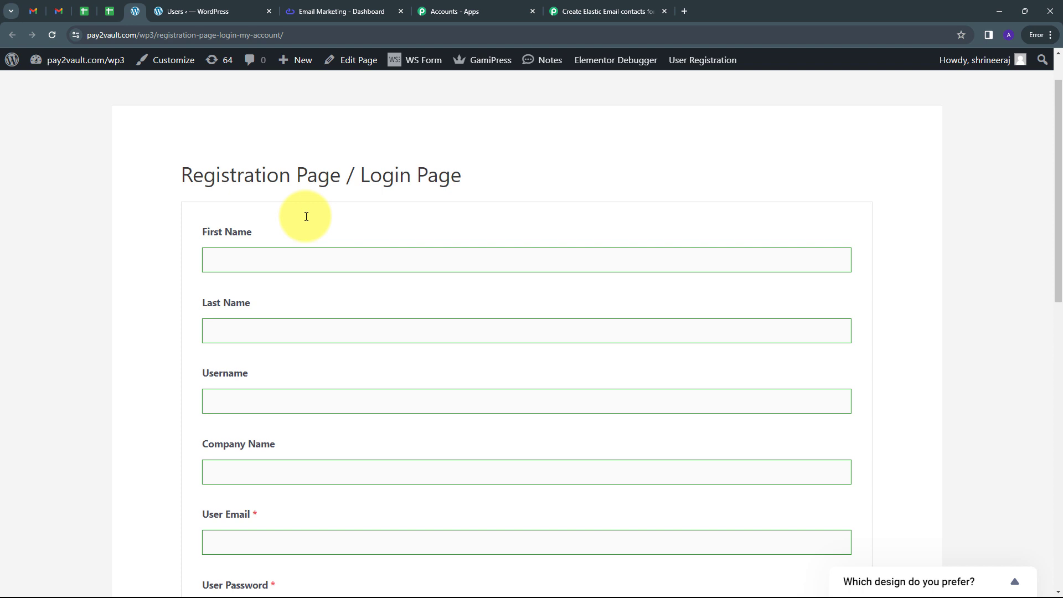
scroll(306, 216, "down", 1)
left_click(270, 206)
type("Test")
key("Tab")
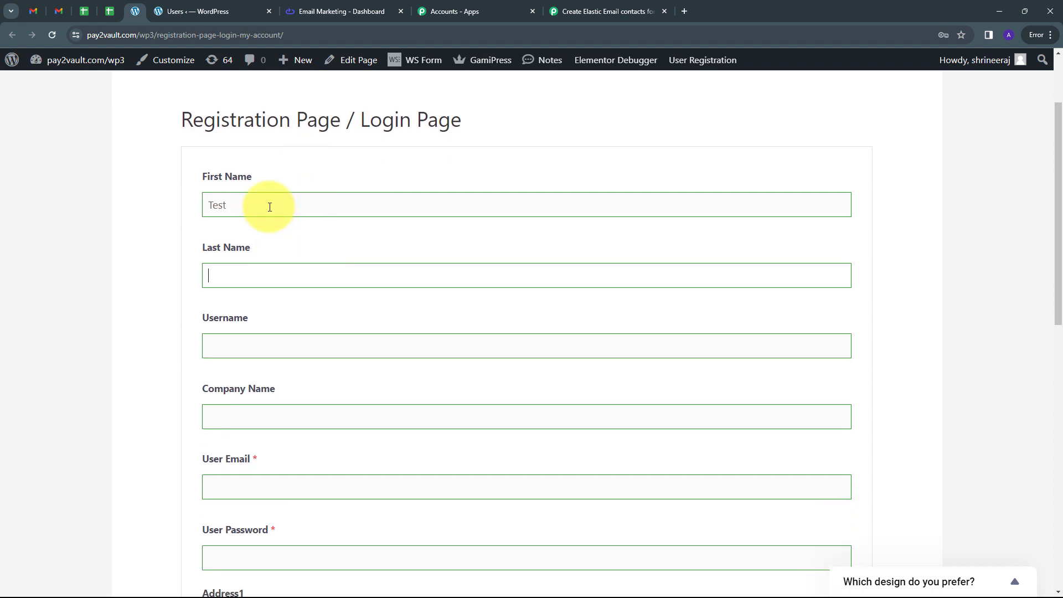
type("User")
key("Tab")
type("TestUser12")
key("Tab")
type("Pabbly")
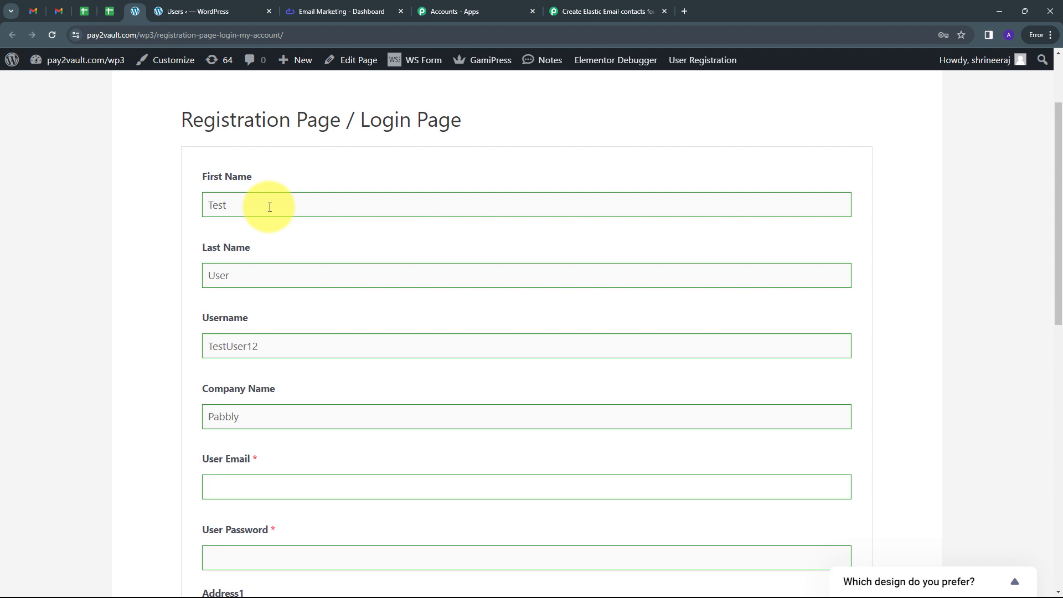
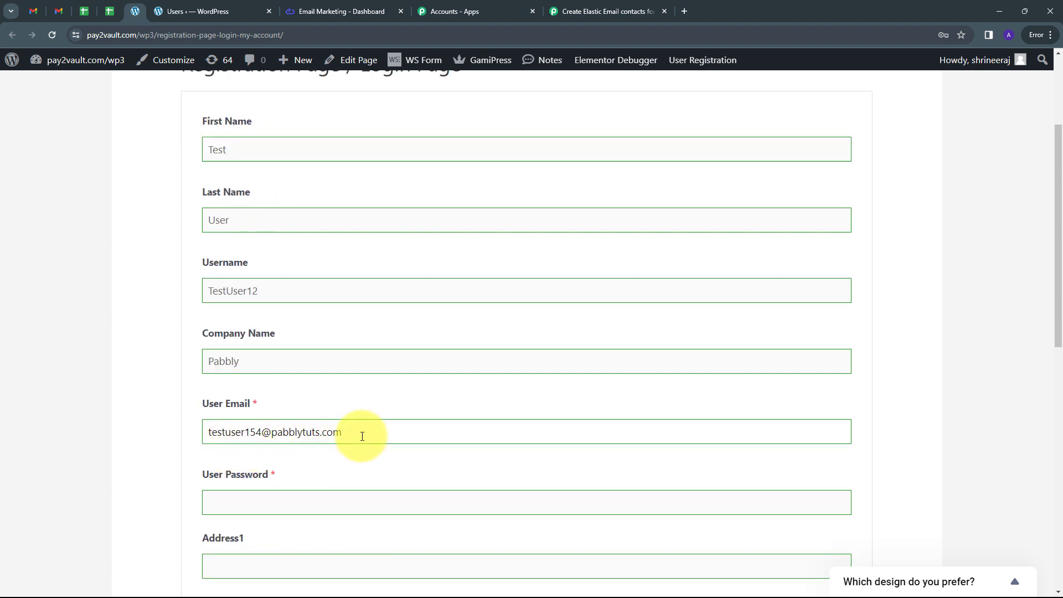
Step: Fill in the new user's e-mail address and the account password in the registration form
scroll(360, 383, "down", 3)
left_click(248, 334)
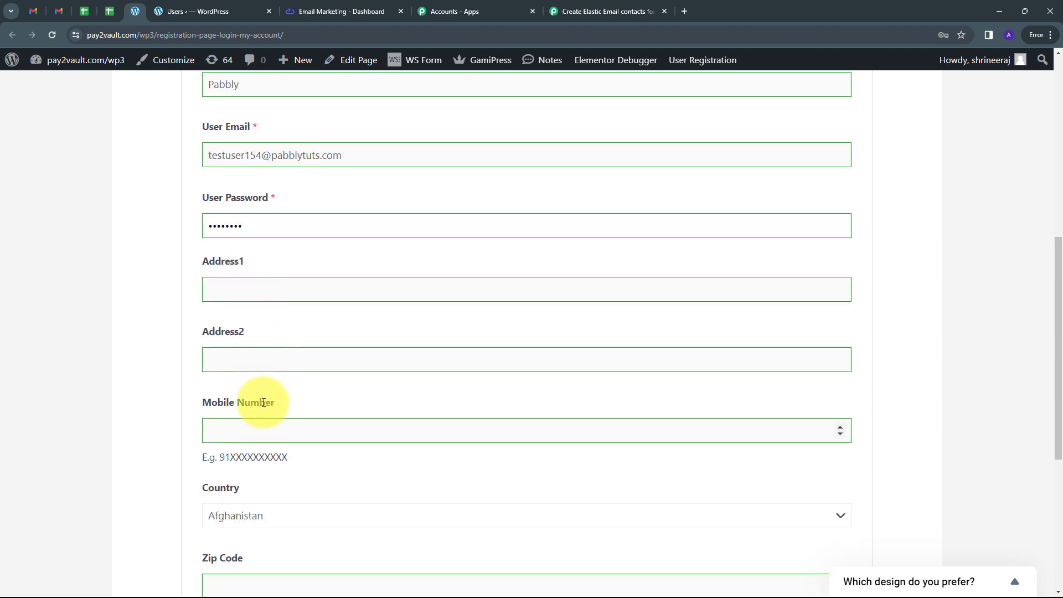
Step: Set both Address1 and Address2 to Random and enter the user's mobile number
left_click(249, 292)
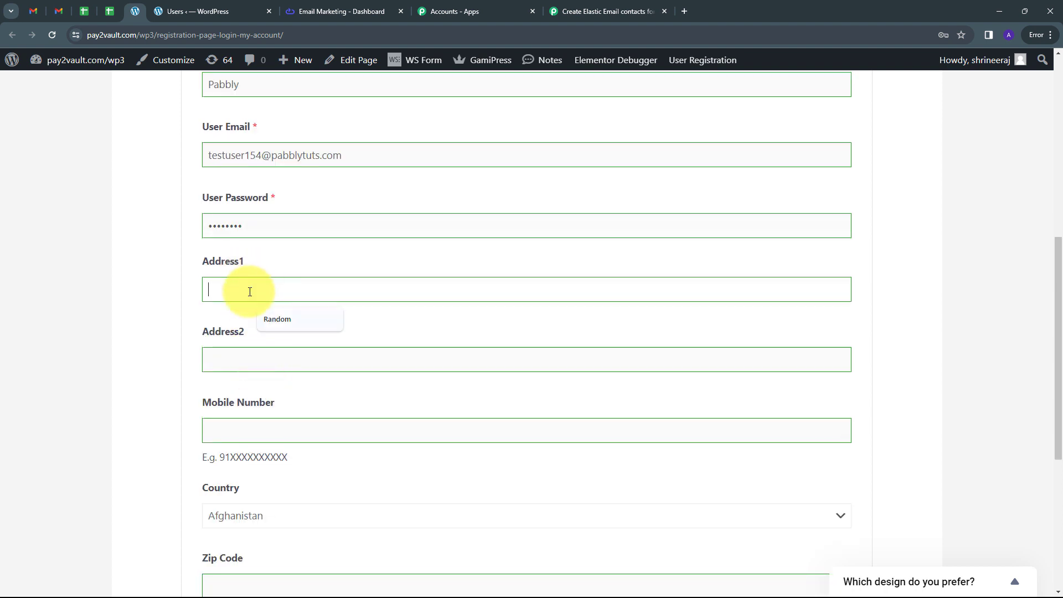
type("Random")
key("Tab")
type("Ra")
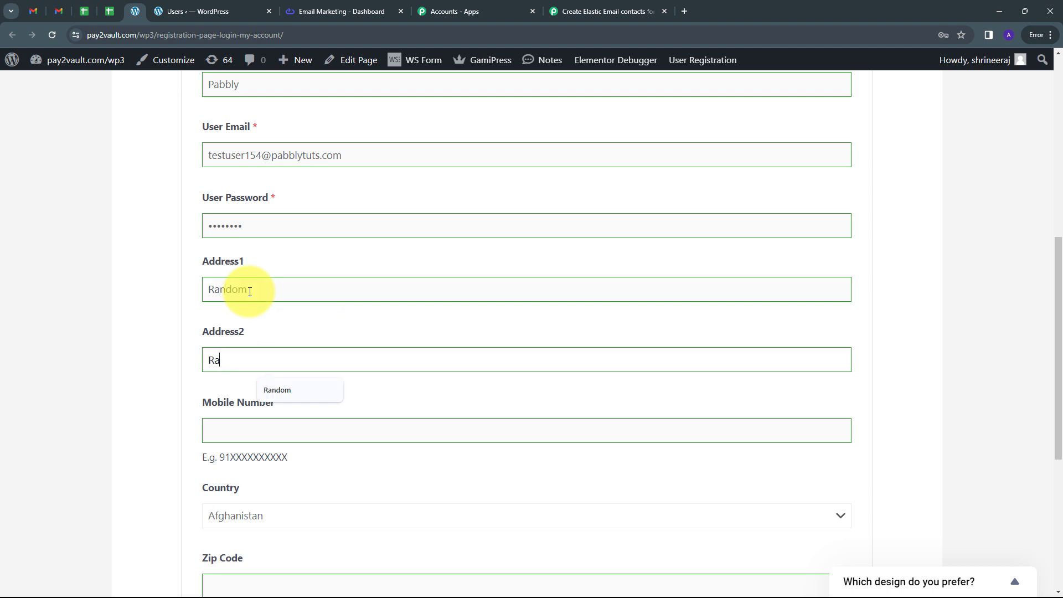
type("ndom")
key("Tab")
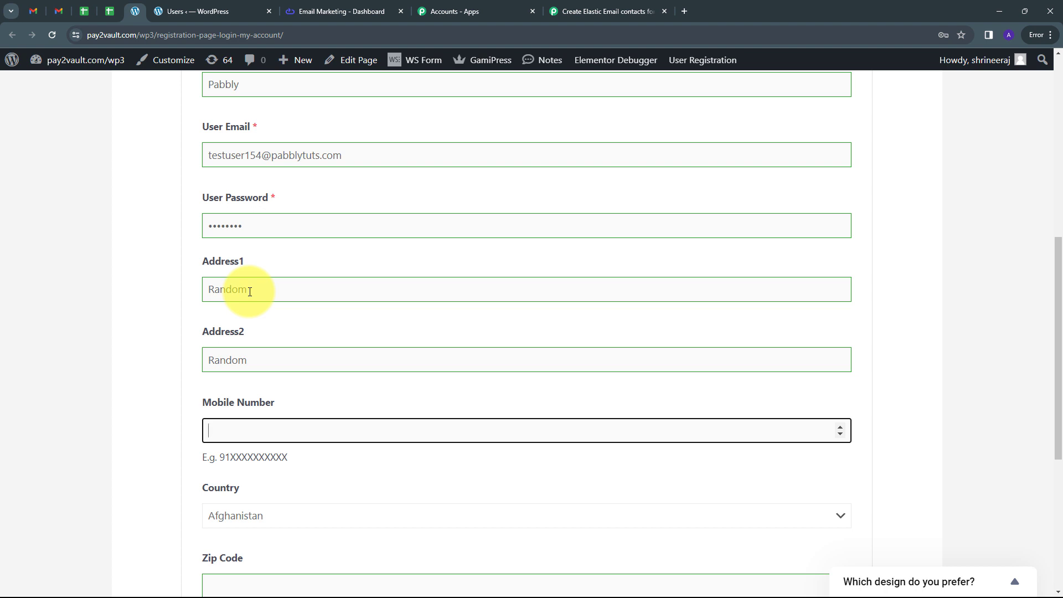
type("919595959555")
Step: Choose India as the country, fill in the zip code and submit the registration form
scroll(250, 291, "down", 2)
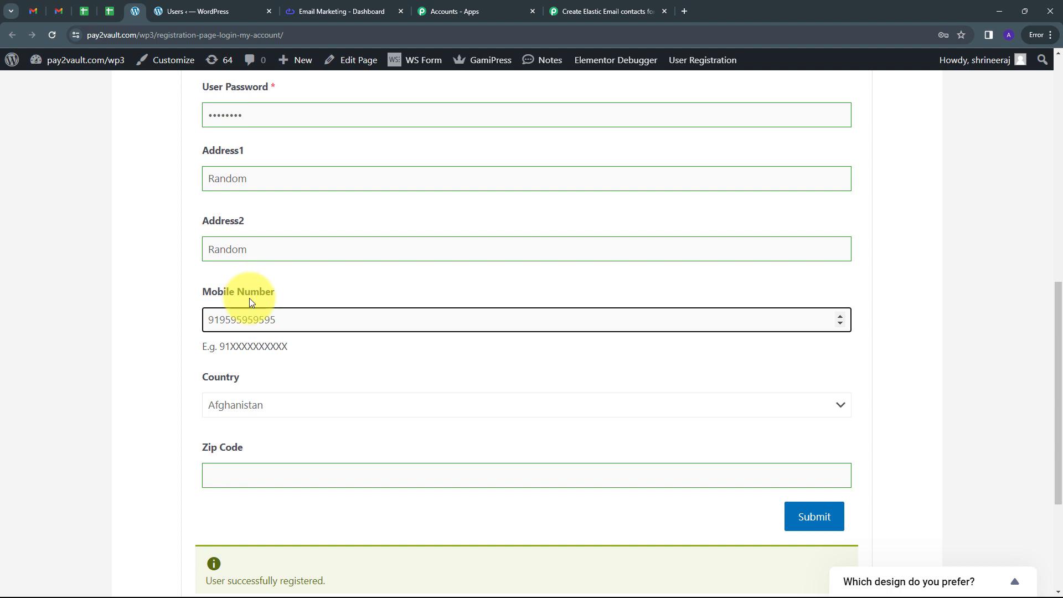
left_click(381, 407)
key("Down")
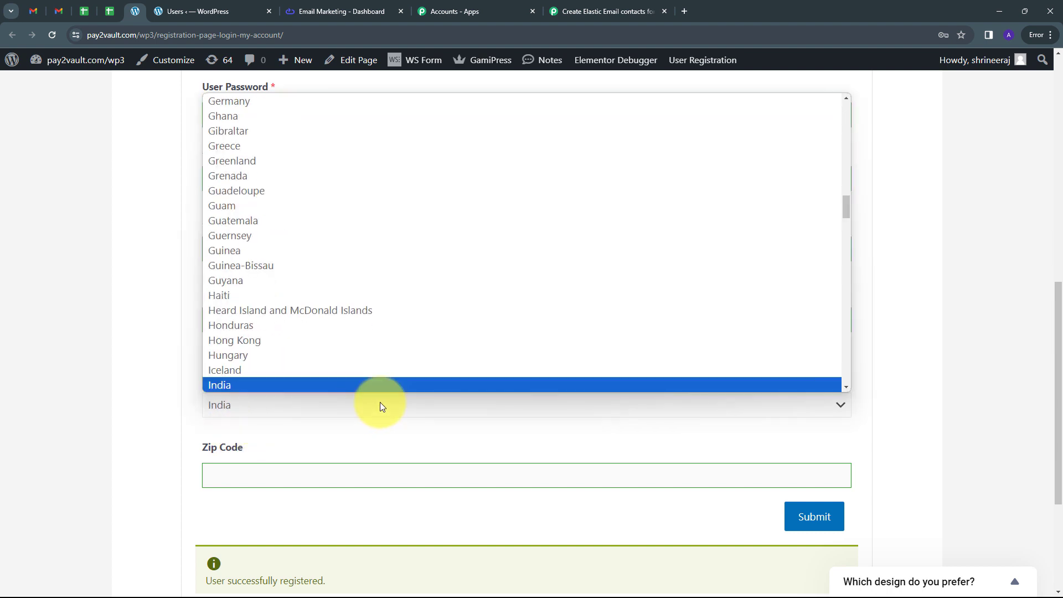
left_click(231, 383)
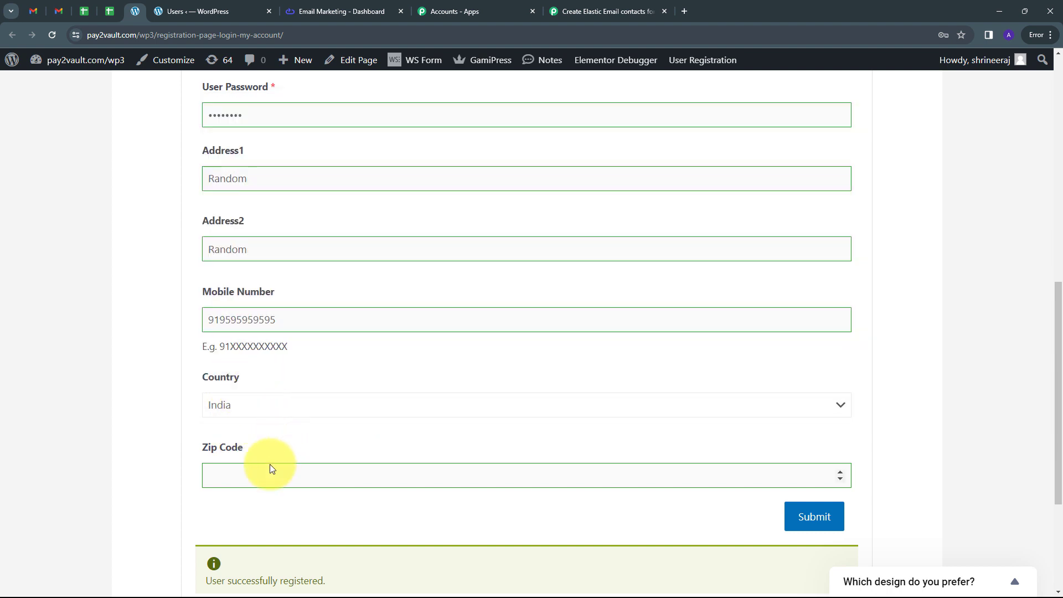
left_click(245, 478)
type("455555")
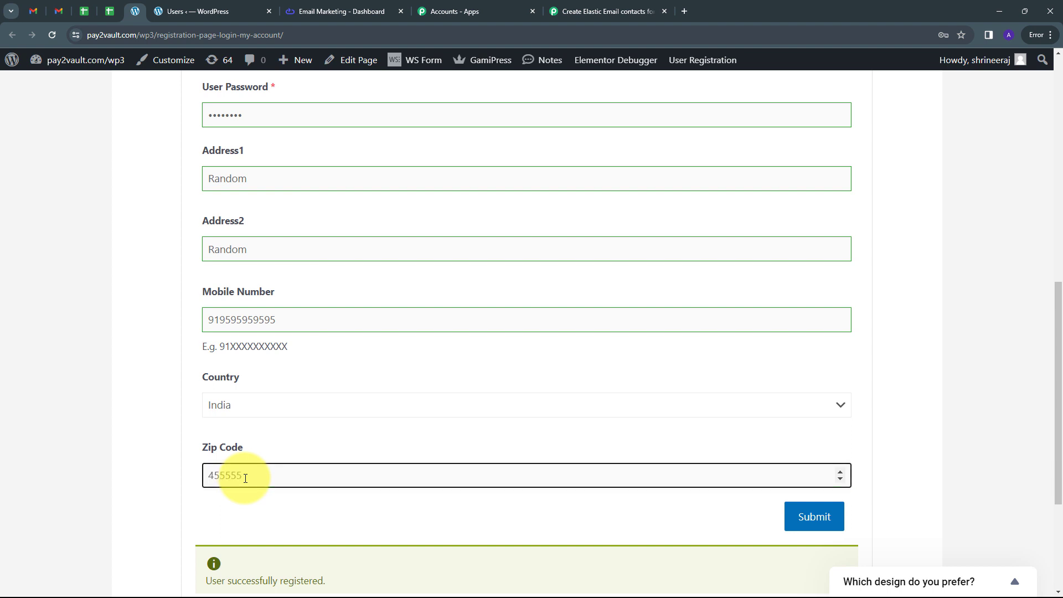
left_click(812, 516)
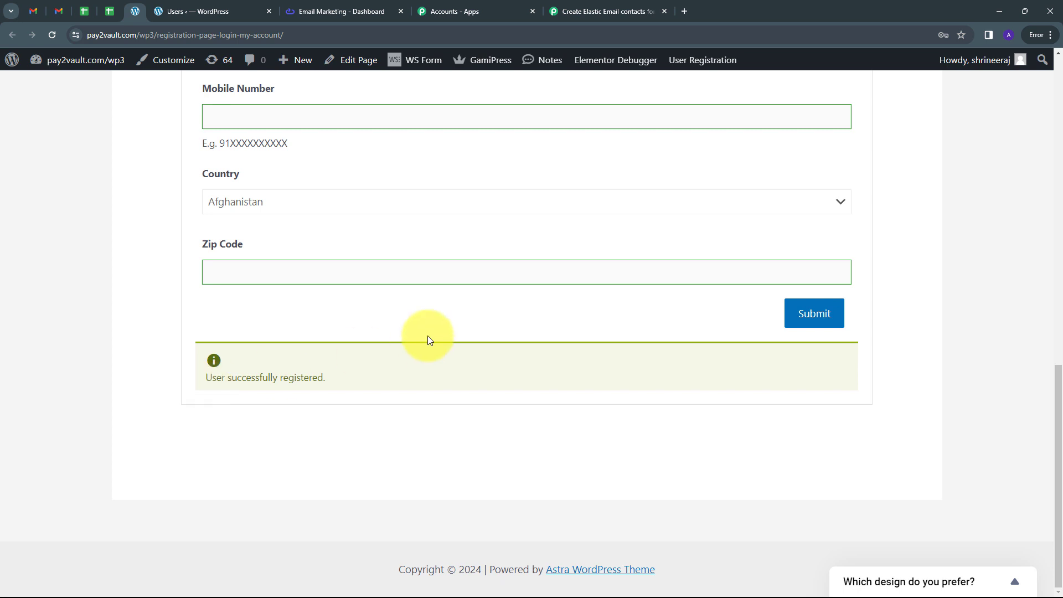
Step: Return to Elastic Email, leave the open contact's details and reopen the All Contacts segment
scroll(347, 331, "up", 10)
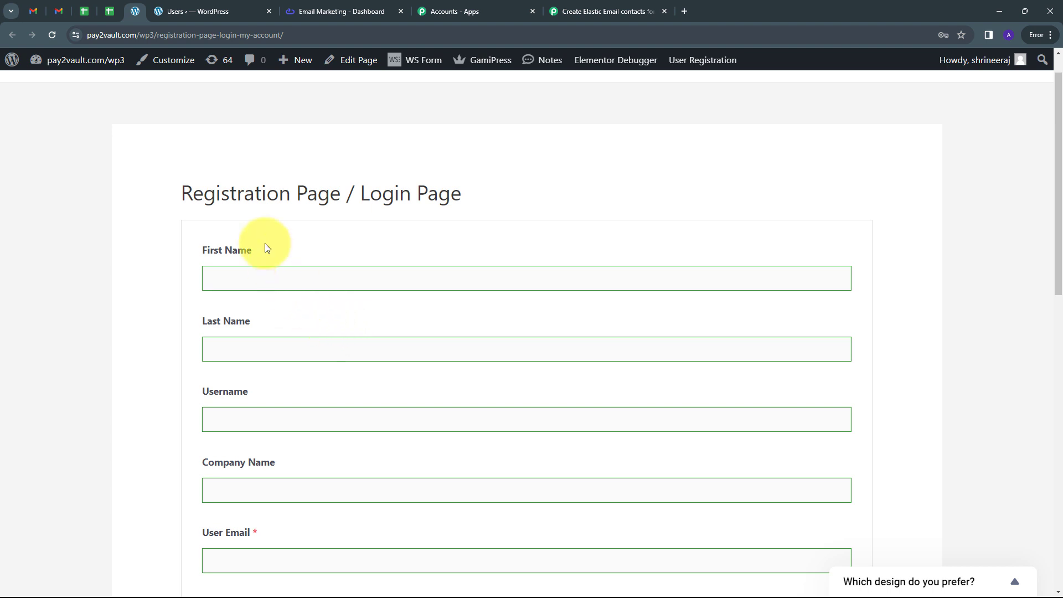
left_click(323, 11)
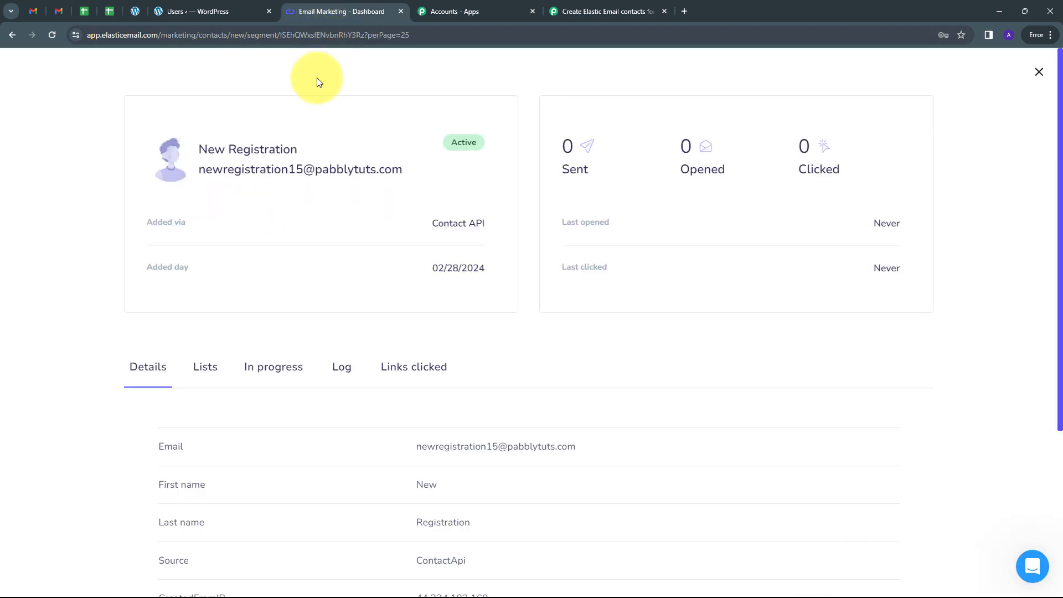
left_click(11, 35)
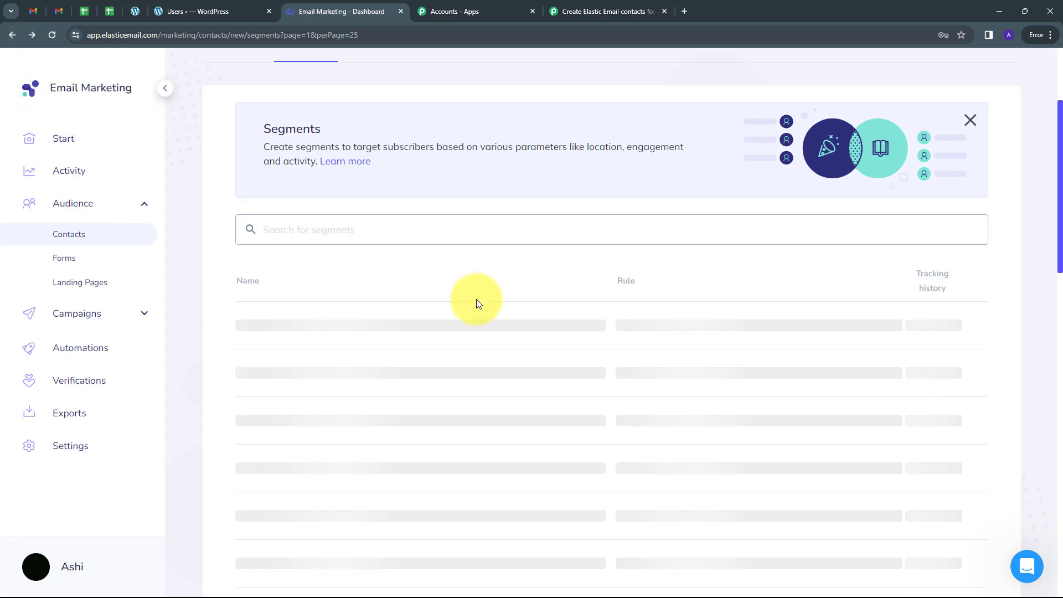
left_click(264, 331)
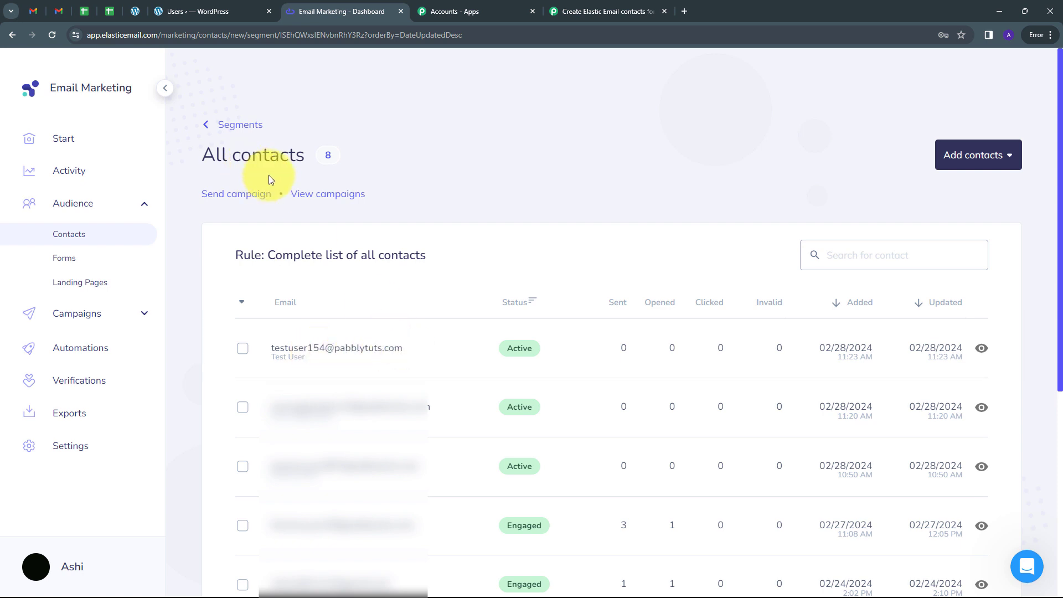
Step: Open the details of the most recently added contact and check its name and e-mail against the registration
left_click(981, 349)
left_click_drag(200, 147, 299, 151)
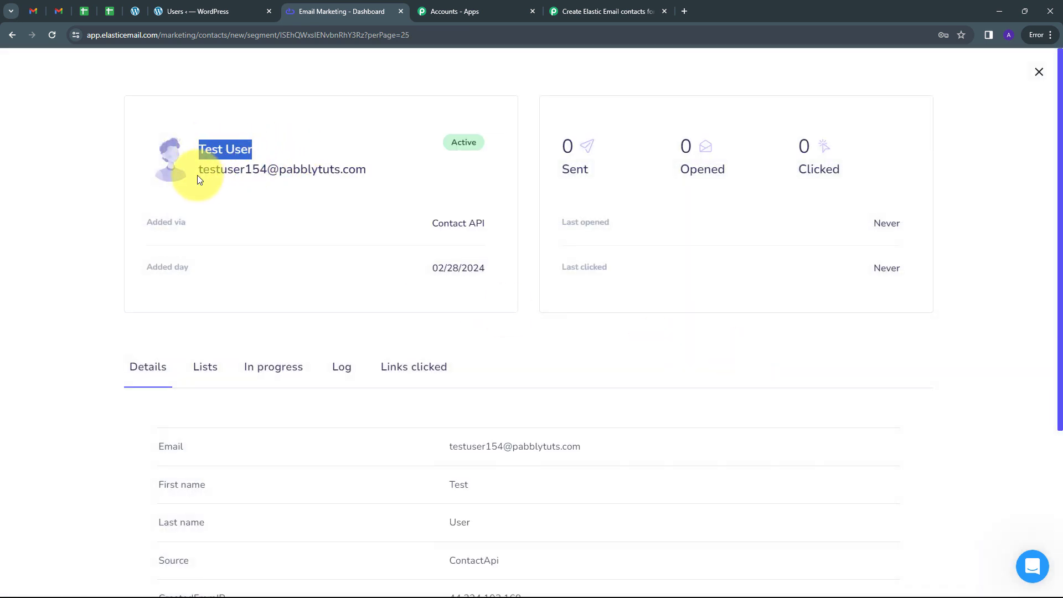
left_click_drag(197, 175, 441, 179)
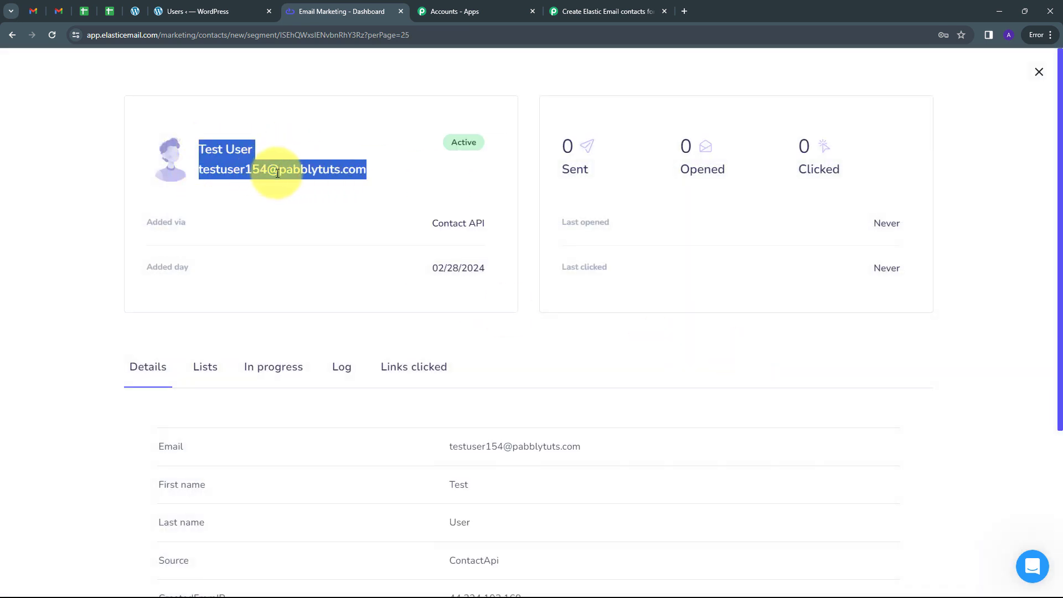
left_click(409, 175)
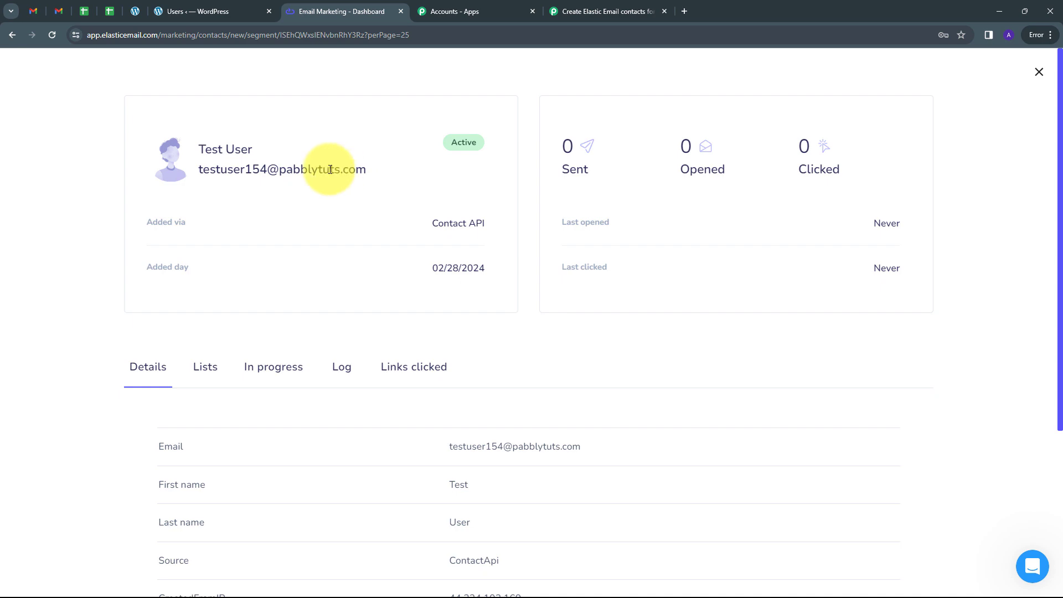
Step: Revisit the WordPress users list and the Elastic Email contact, and review the Pabbly Connect workflow's trigger and Create Contact action
left_click(210, 10)
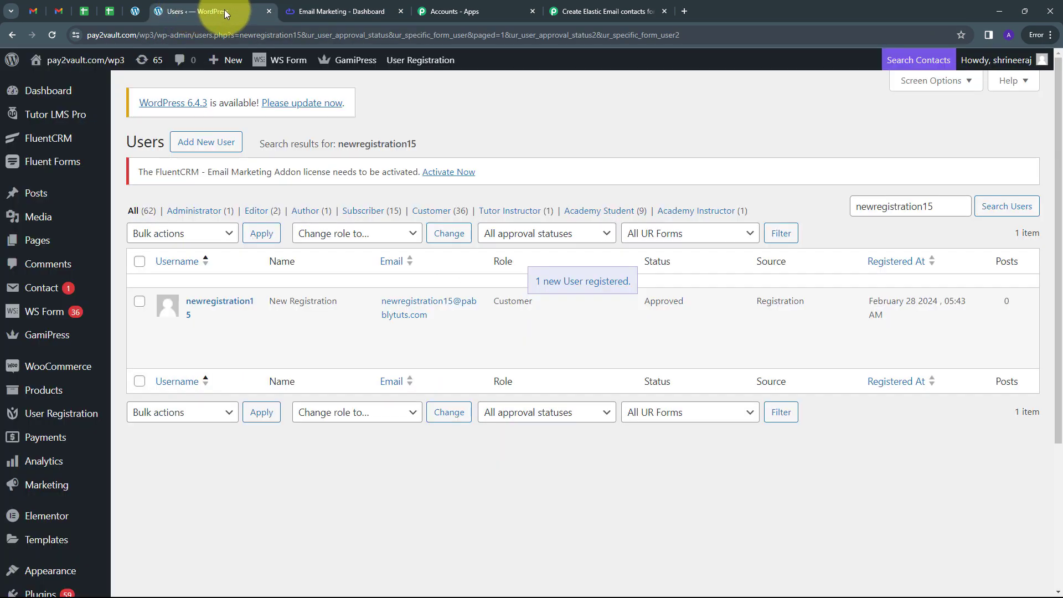
left_click(333, 5)
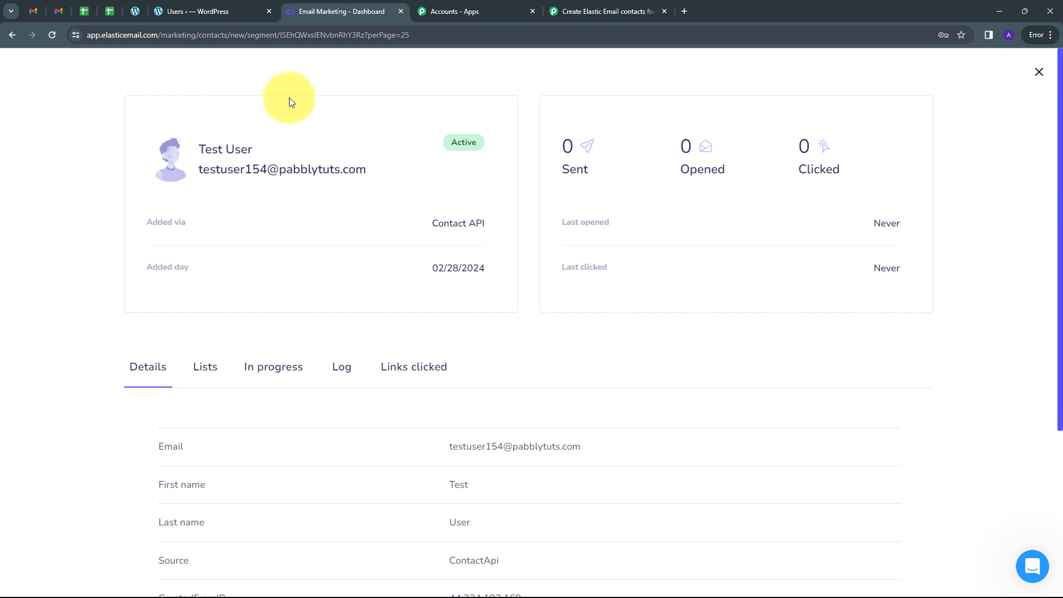
left_click(609, 10)
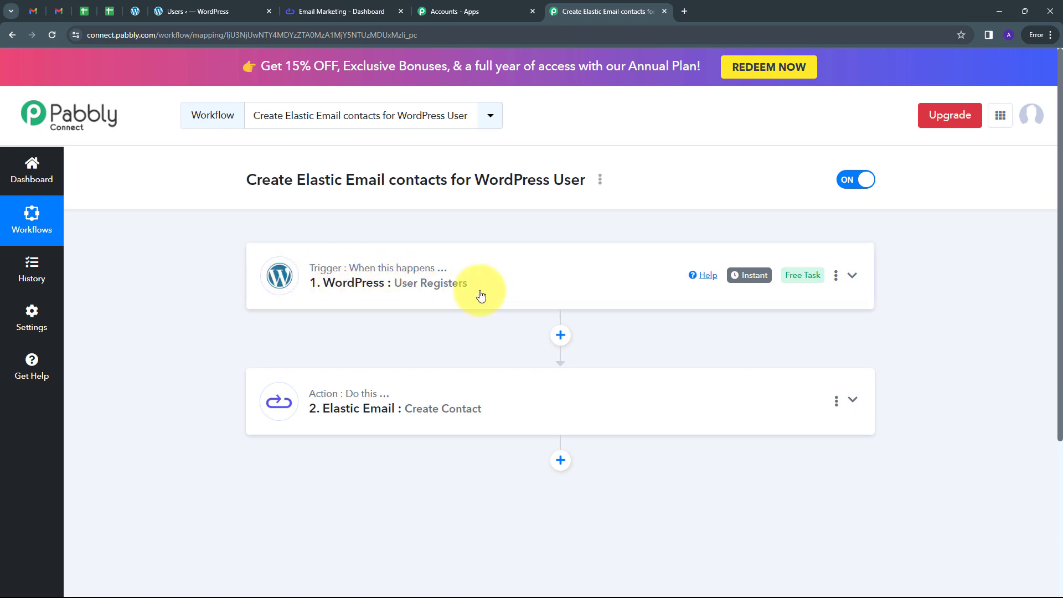
scroll(269, 293, "down", 1)
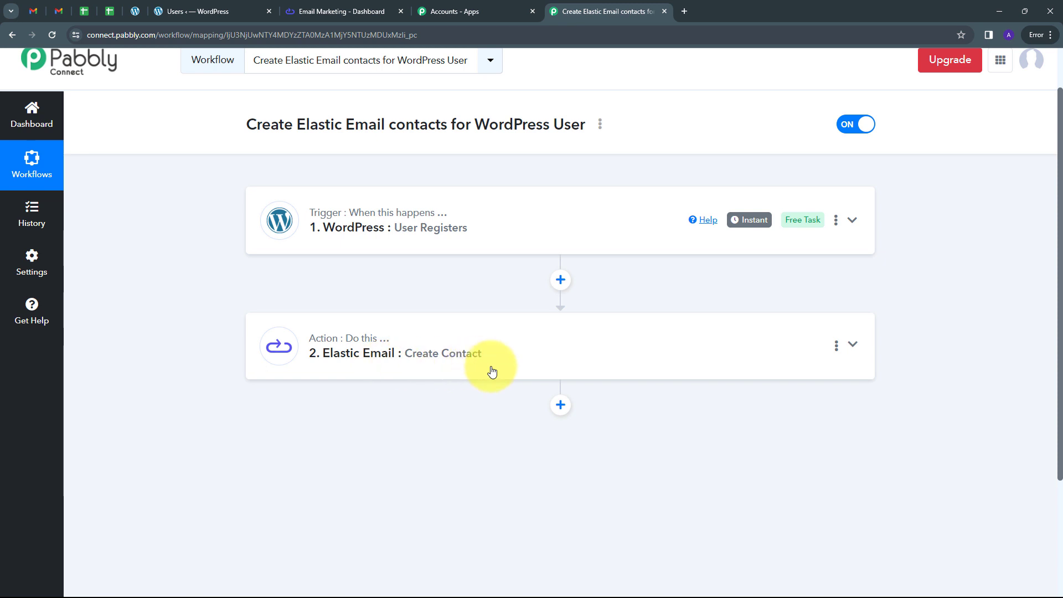
scroll(223, 279, "up", 1)
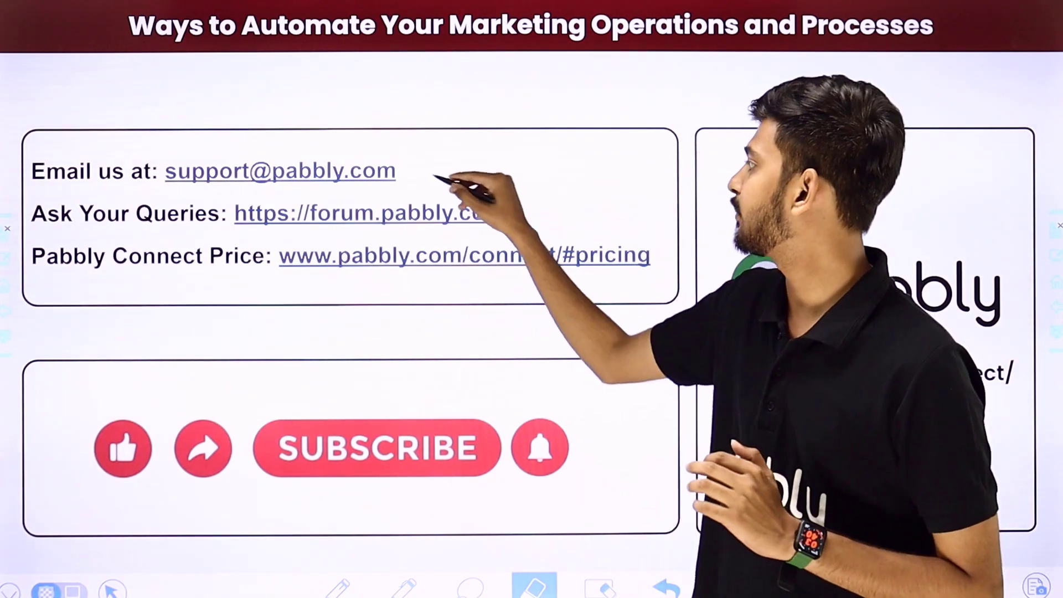
left_click_drag(426, 174, 510, 111)
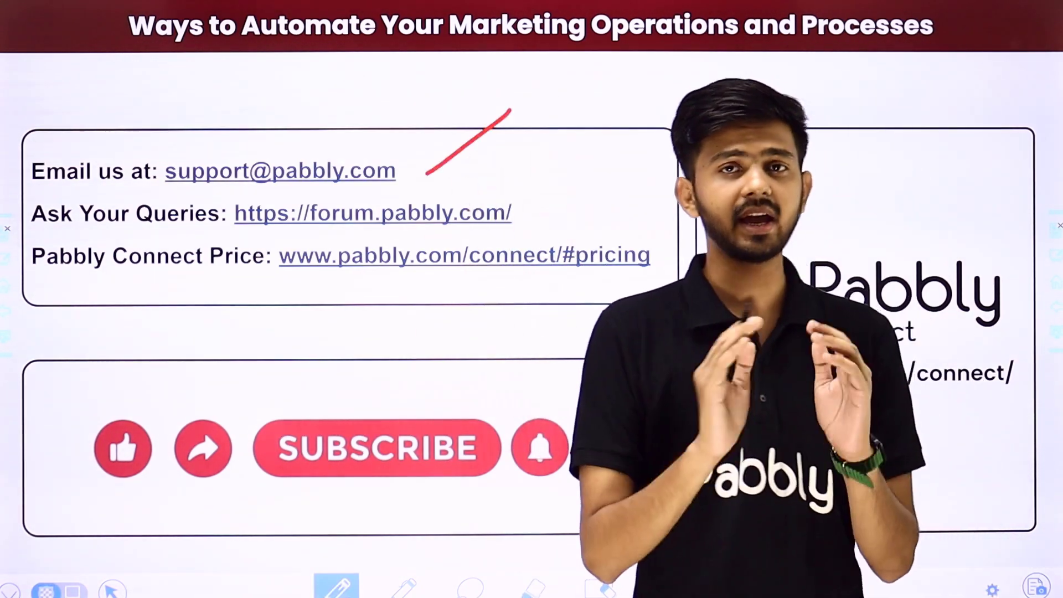